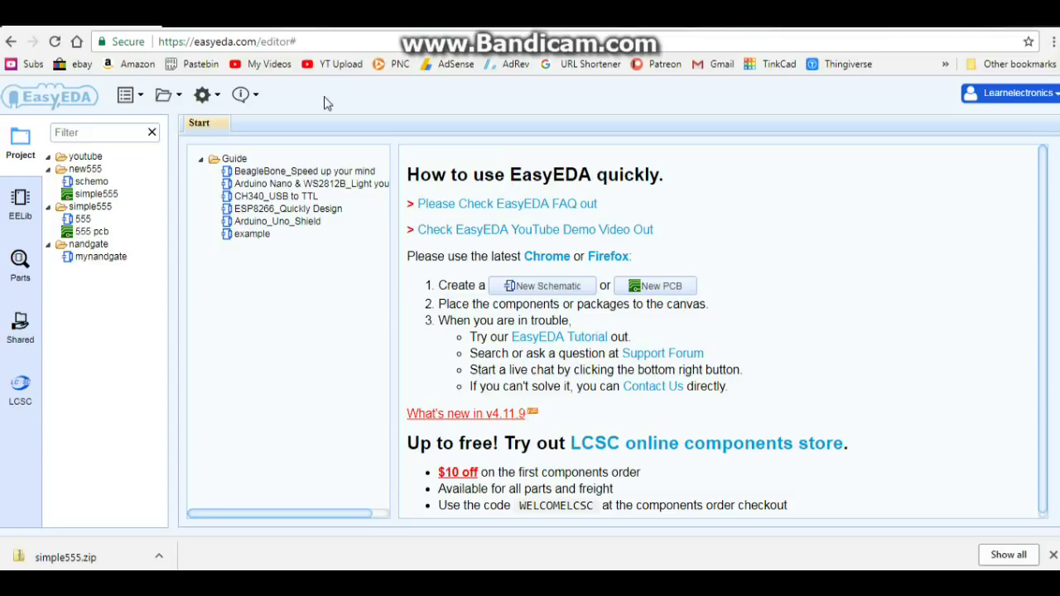
Create a new schematic from New > Schematic and bring up the component library.
click(164, 94)
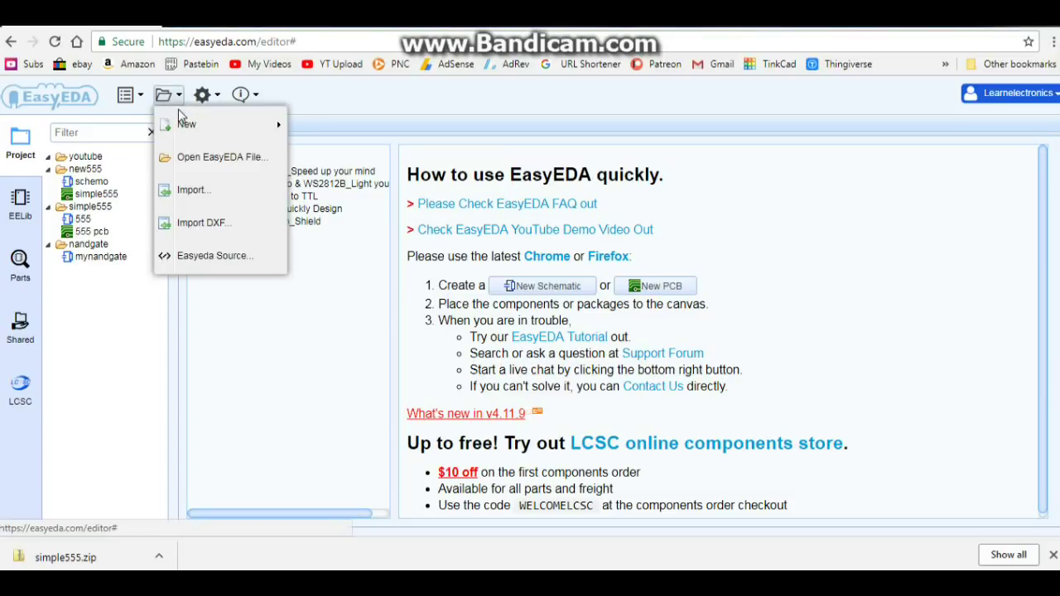
mouse_move(188, 132)
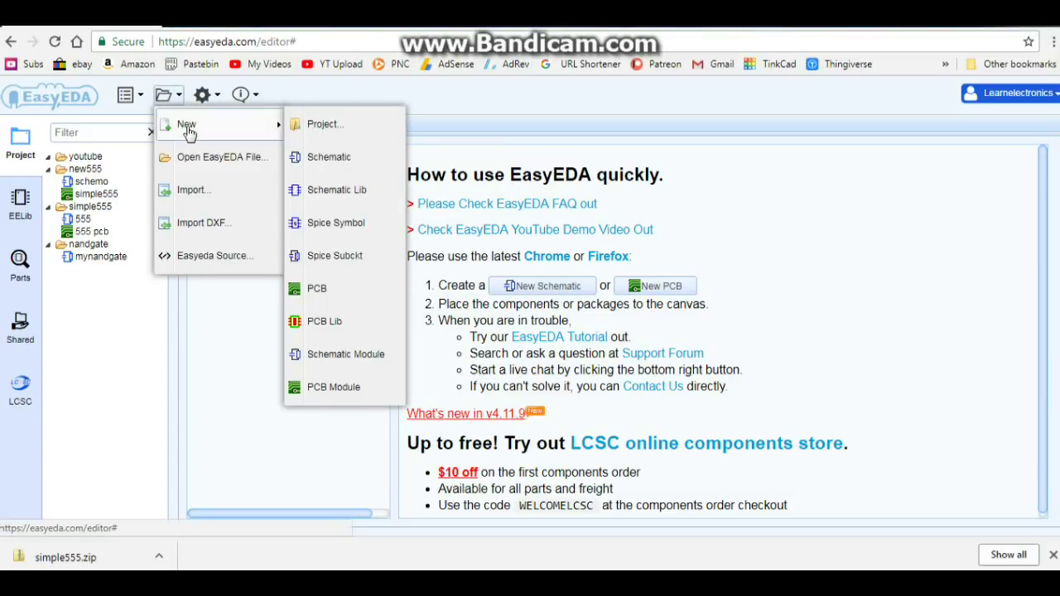
click(337, 163)
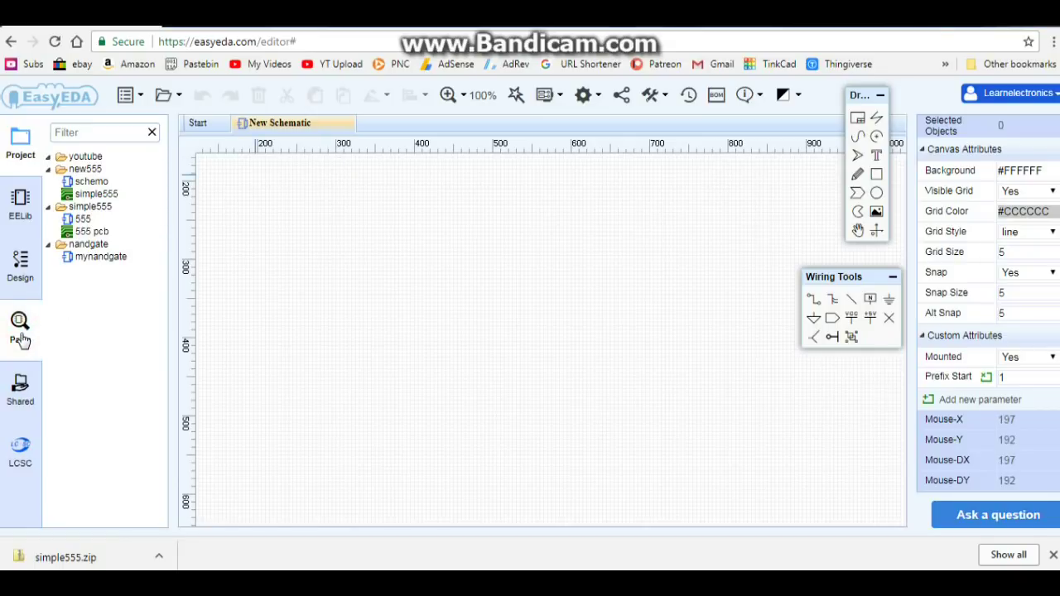
click(21, 336)
Filter EELib for 'ne55' and place the NE555P timer as U1 mid-canvas.
click(34, 205)
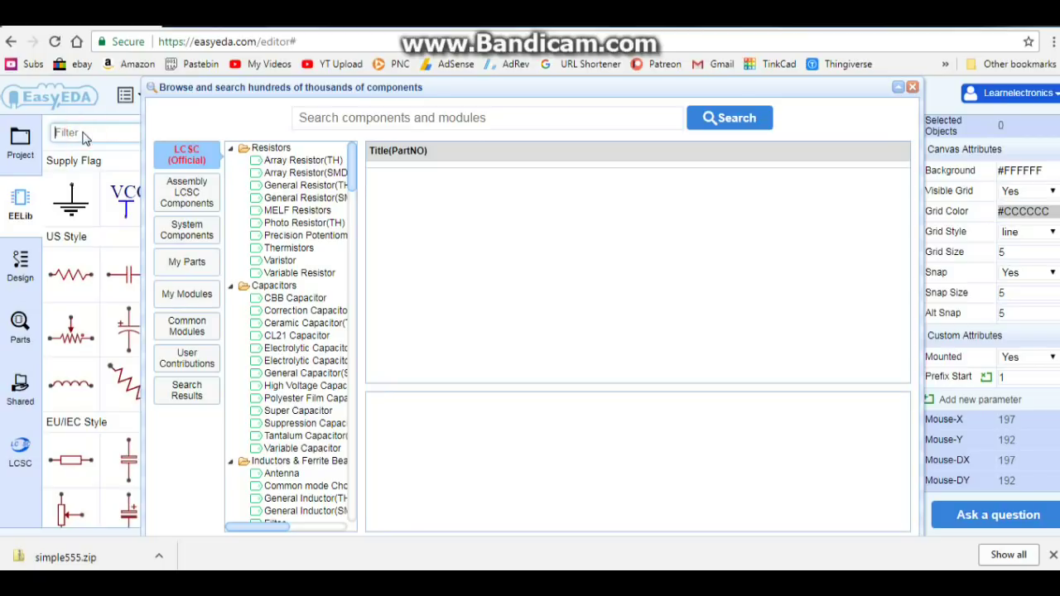
click(912, 86)
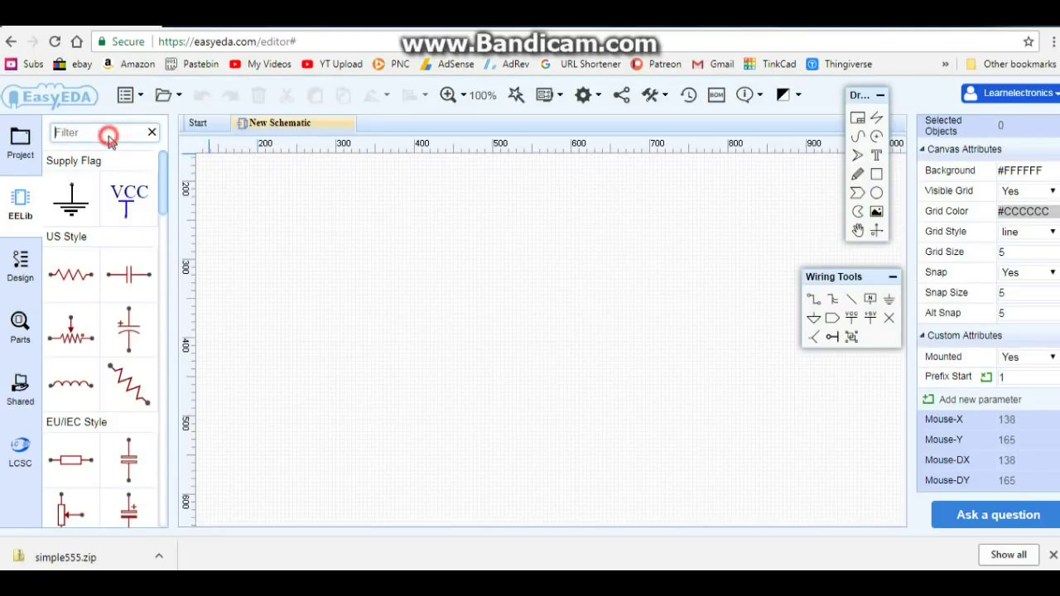
text(ne555)
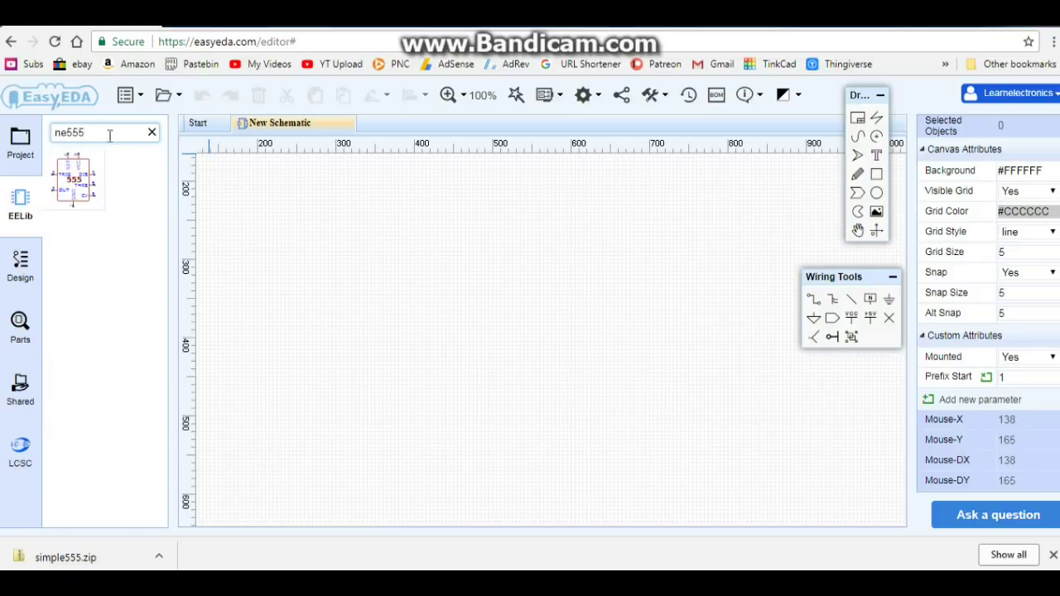
click(72, 180)
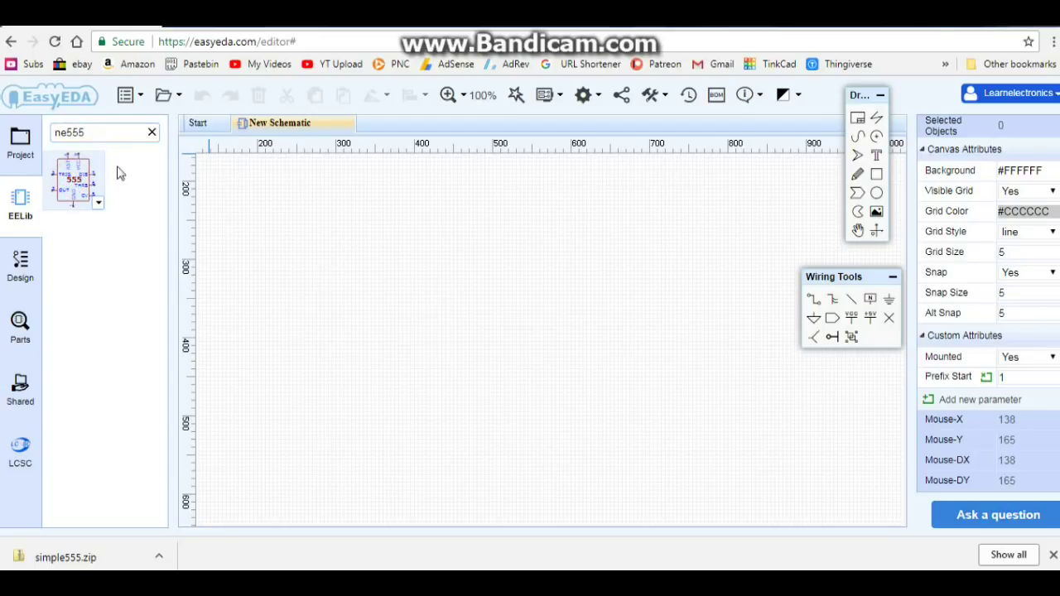
click(79, 178)
click(535, 334)
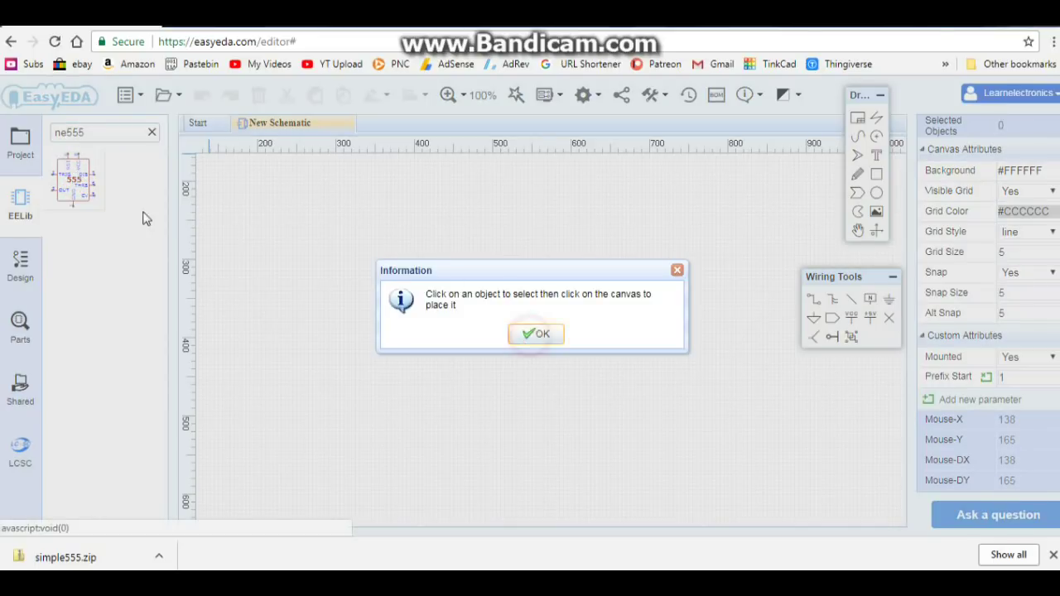
click(83, 191)
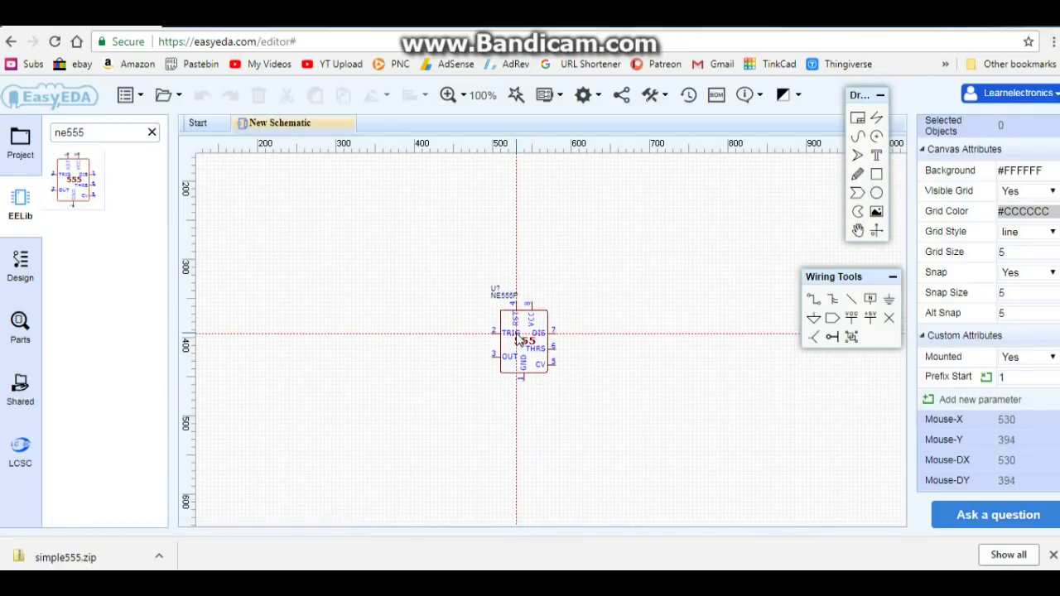
click(519, 340)
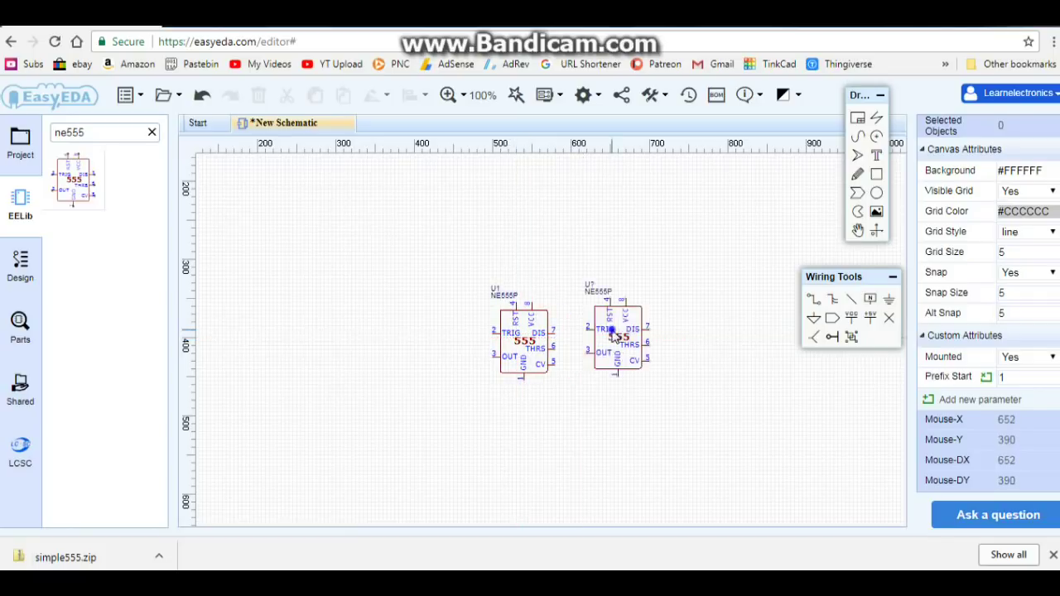
right_click(613, 336)
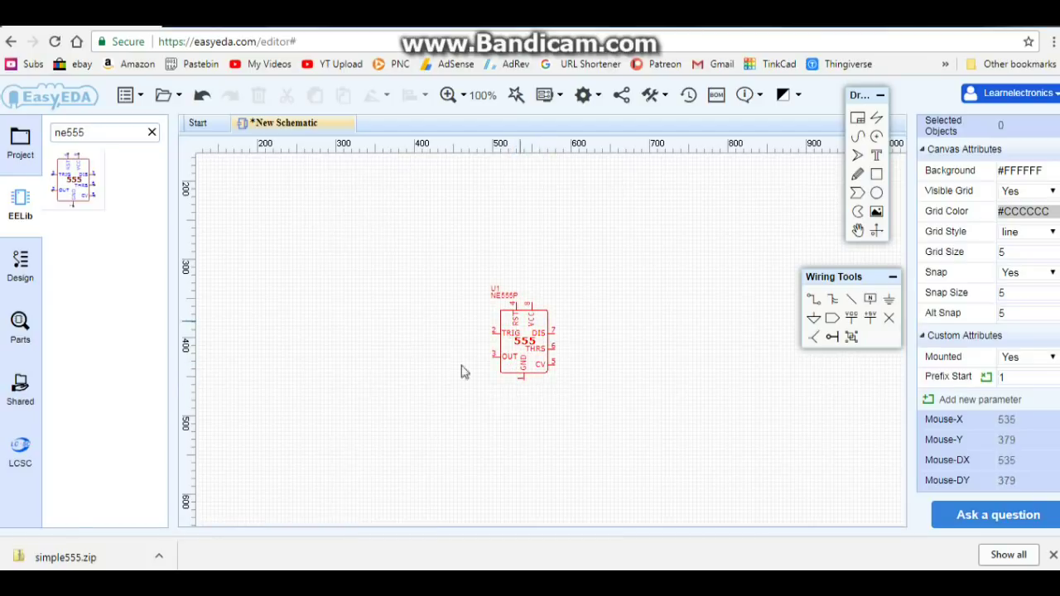
click(152, 134)
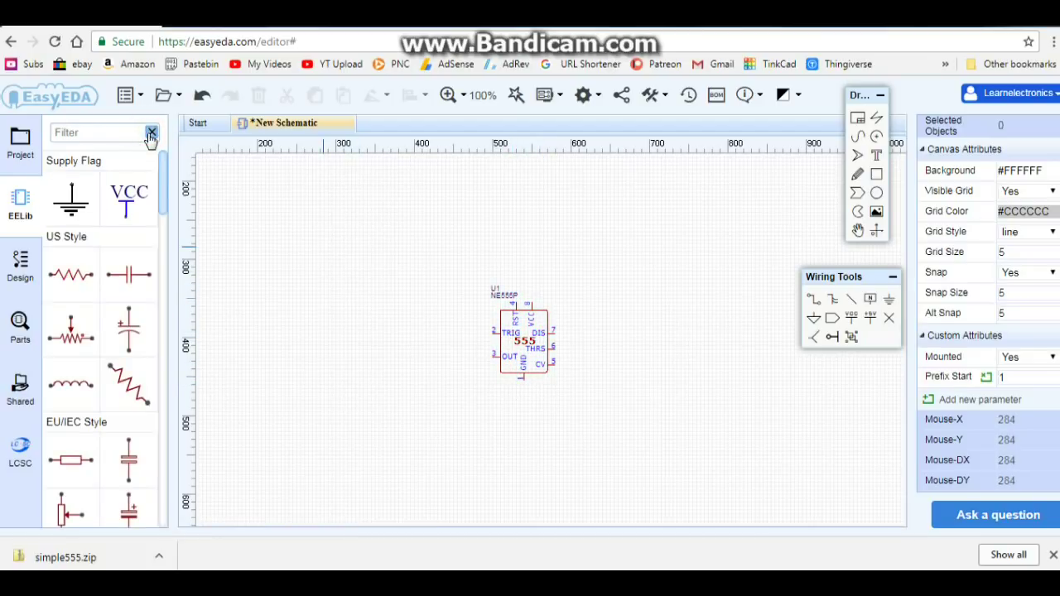
Place a 1u capacitor, C1, just left of the 555 timer.
click(128, 281)
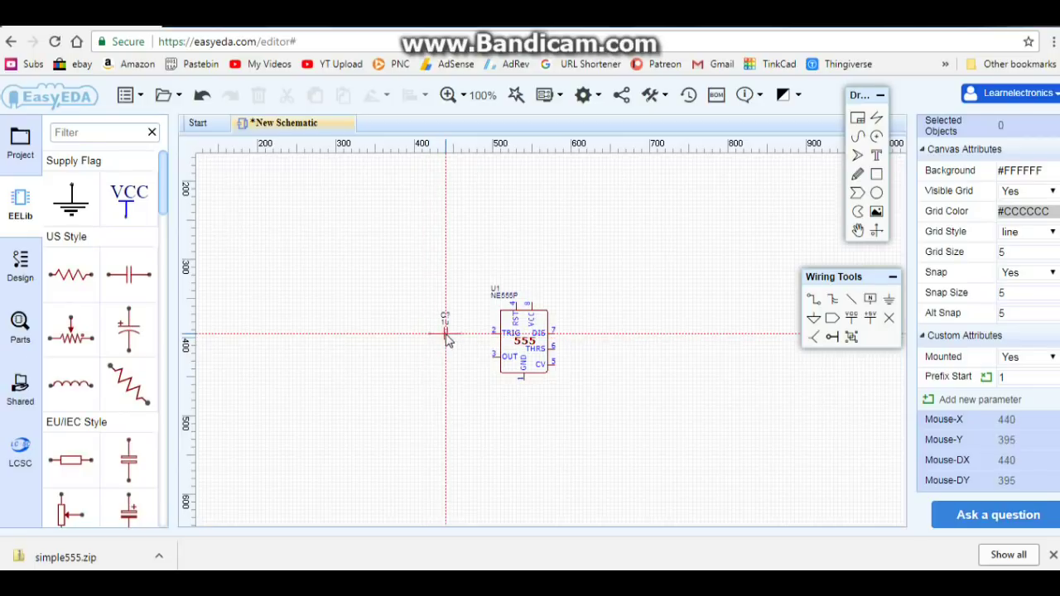
click(445, 334)
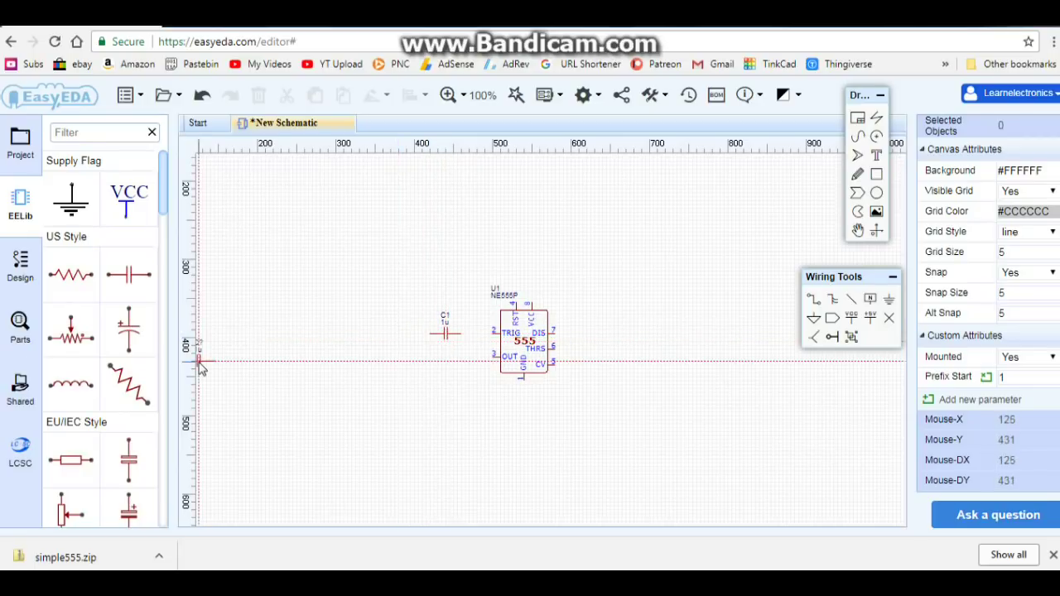
right_click(260, 344)
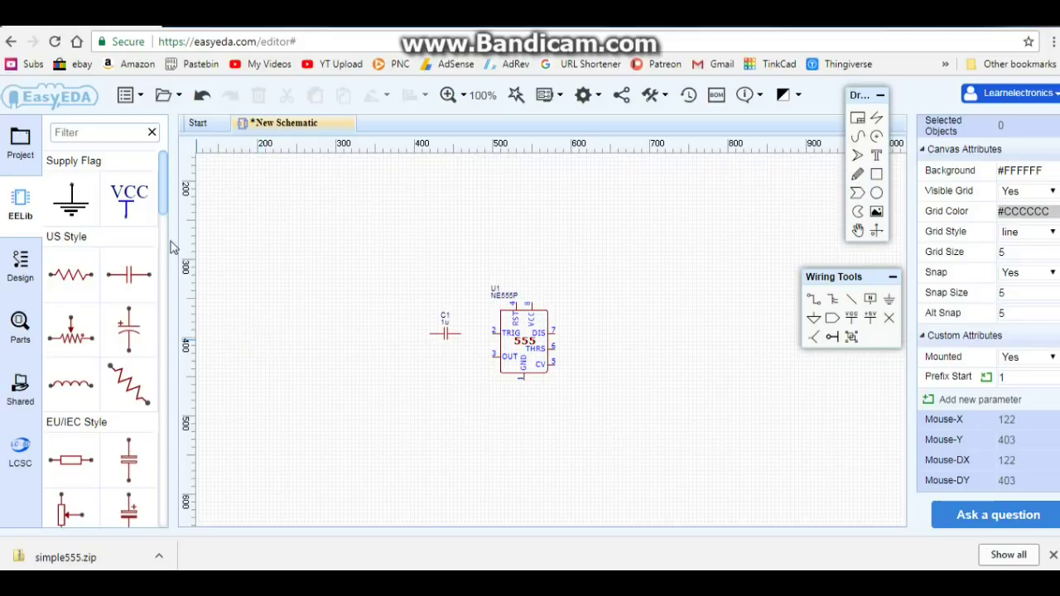
Scroll to the diodes, place LED1 left of the 555, and select it.
click(162, 205)
drag(164, 225, 166, 348)
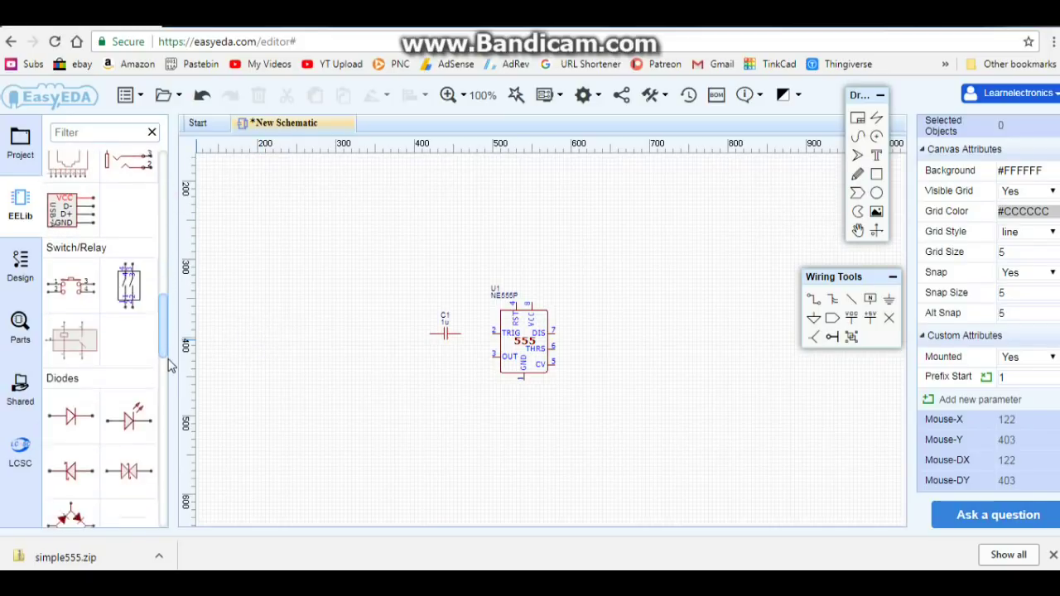
scroll(169, 366, down, 1)
click(129, 361)
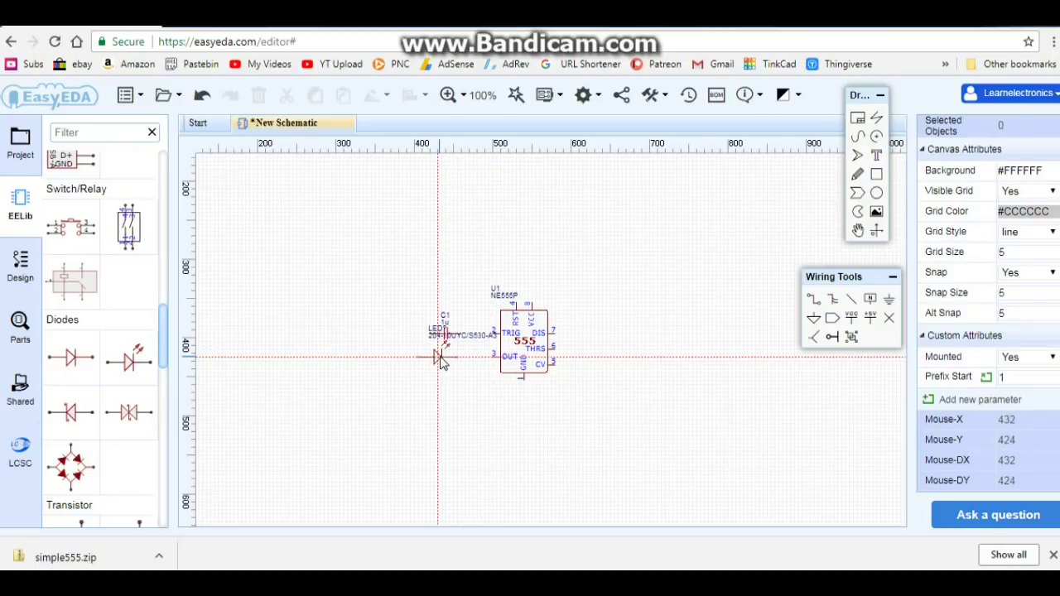
click(438, 352)
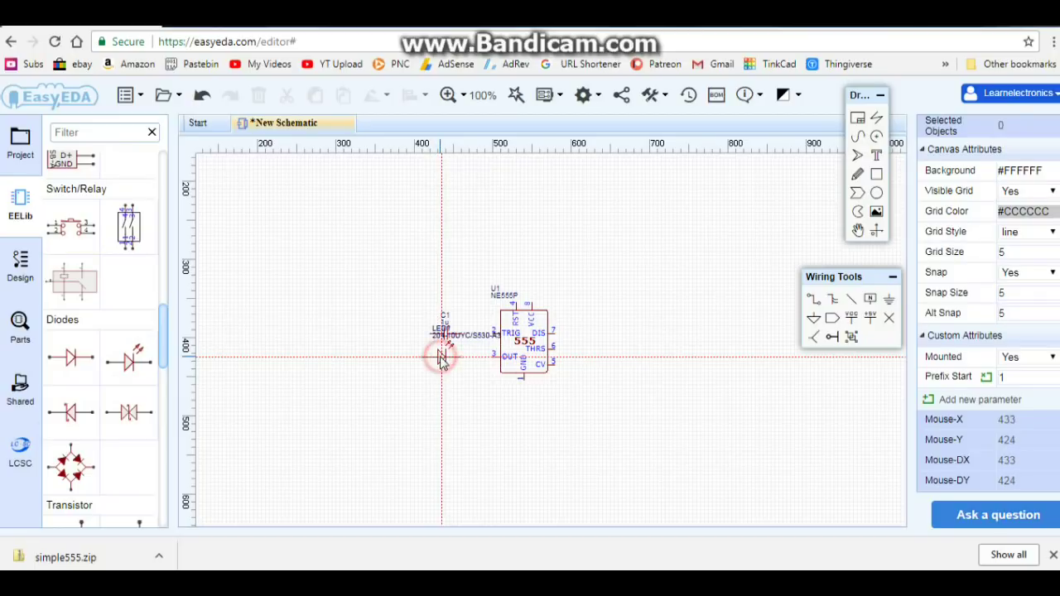
right_click(376, 356)
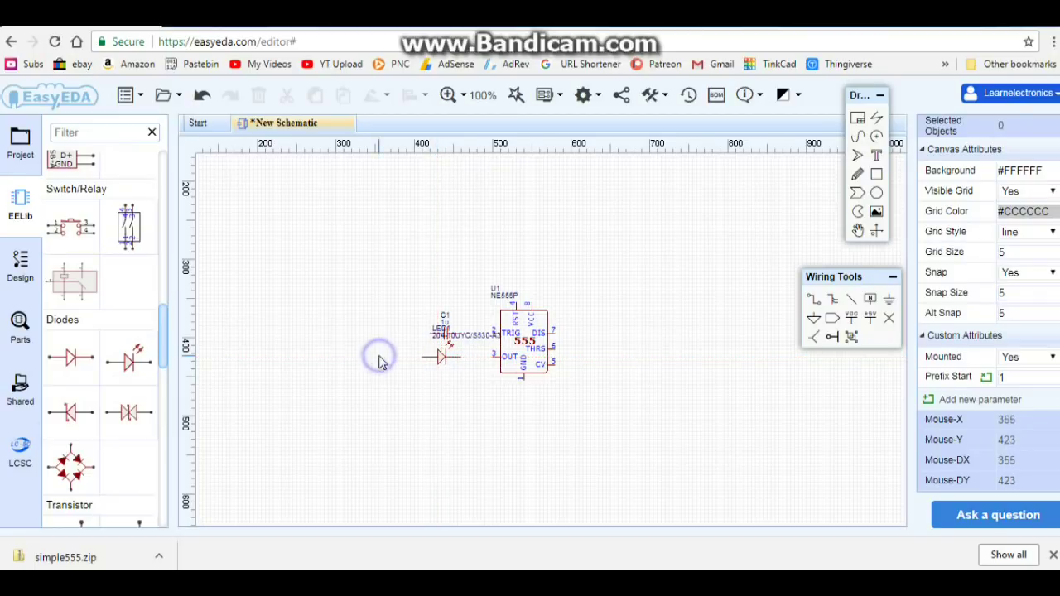
click(441, 364)
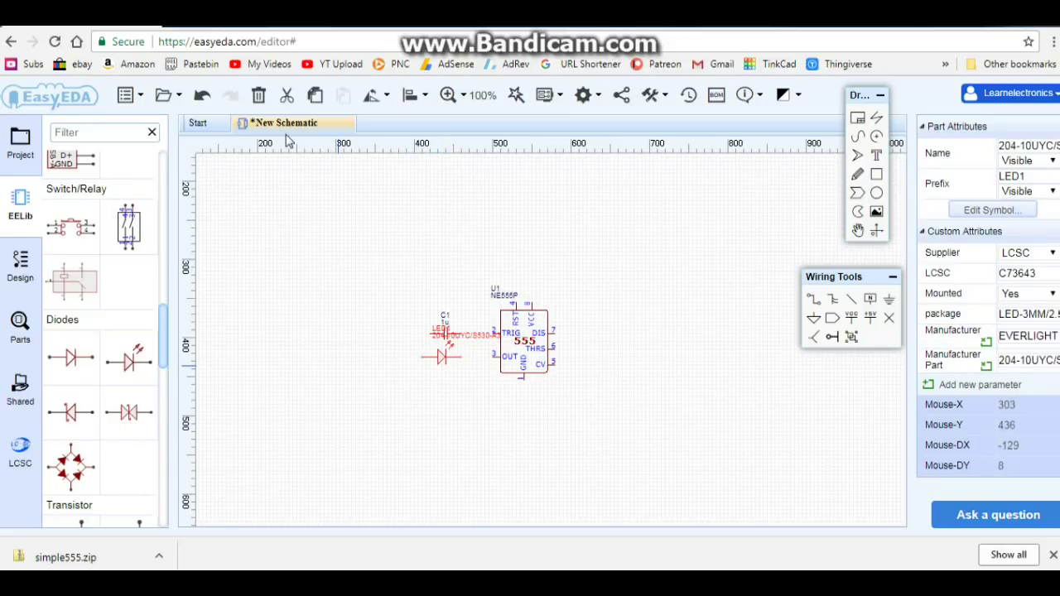
Rotate the LED 180 degrees with two clockwise 90-degree turns.
click(385, 97)
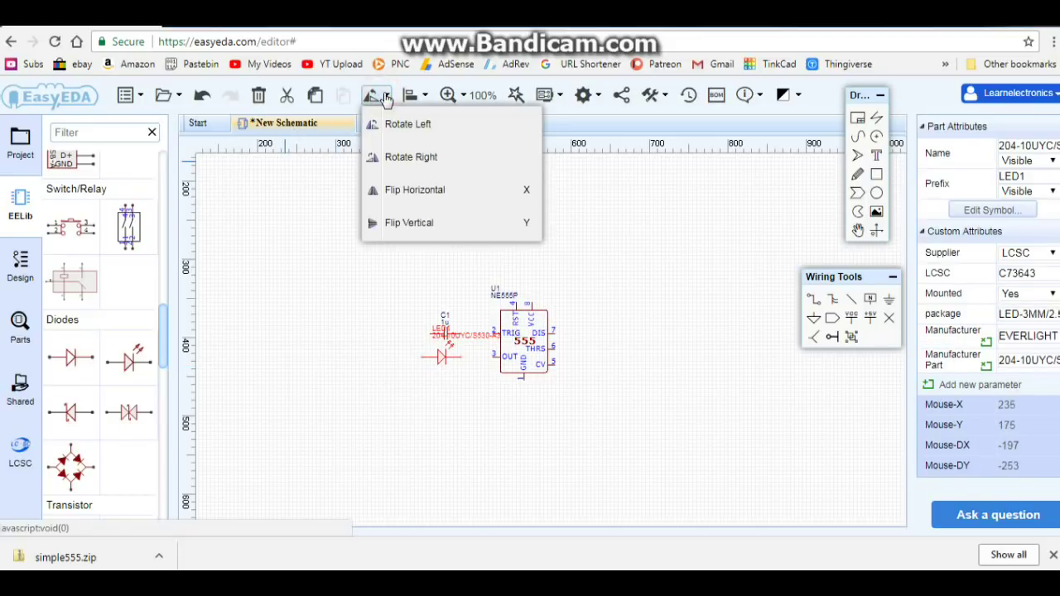
click(397, 157)
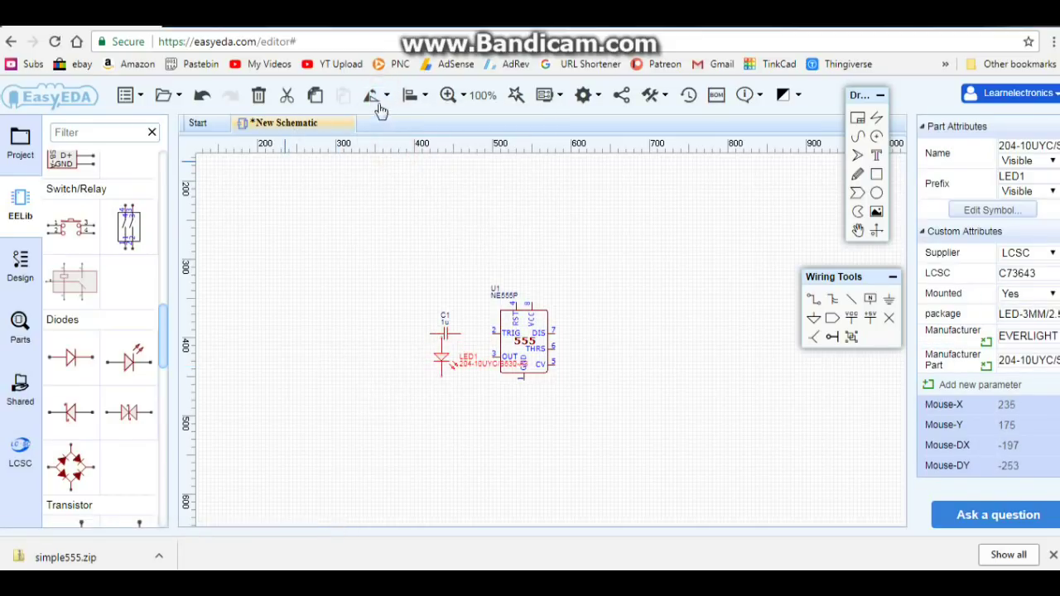
click(376, 96)
click(389, 154)
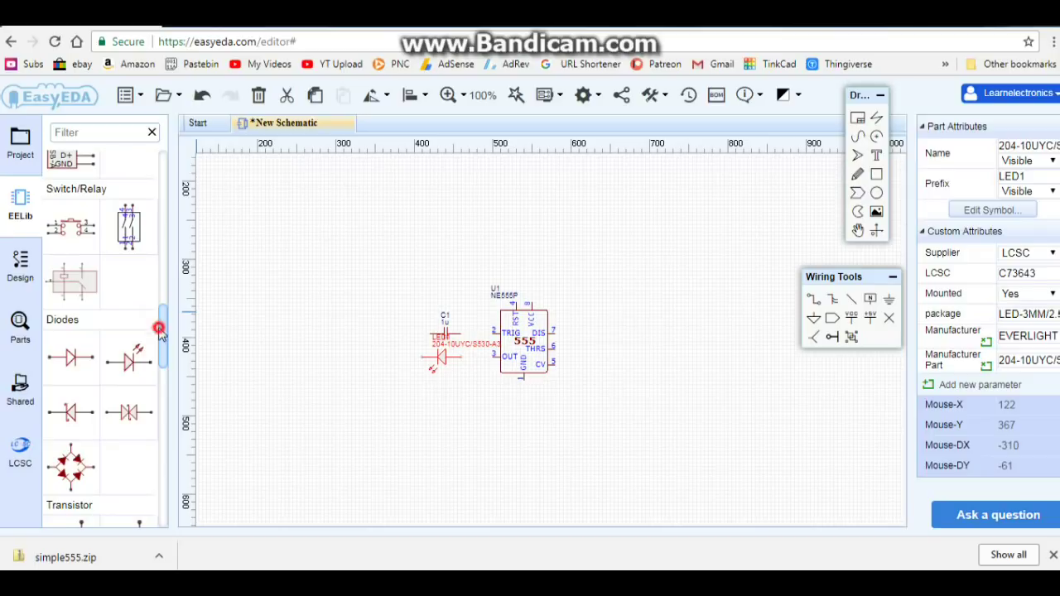
Place the 100k potentiometer R1 right of the 555 and flip it horizontally.
drag(160, 329, 163, 239)
scroll(168, 221, up, 3)
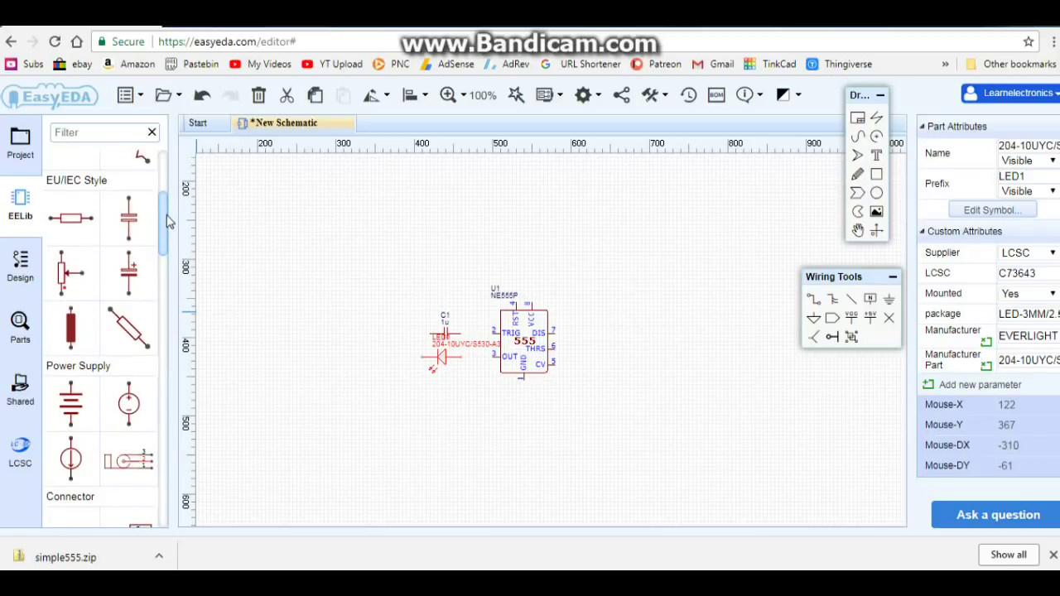
click(57, 273)
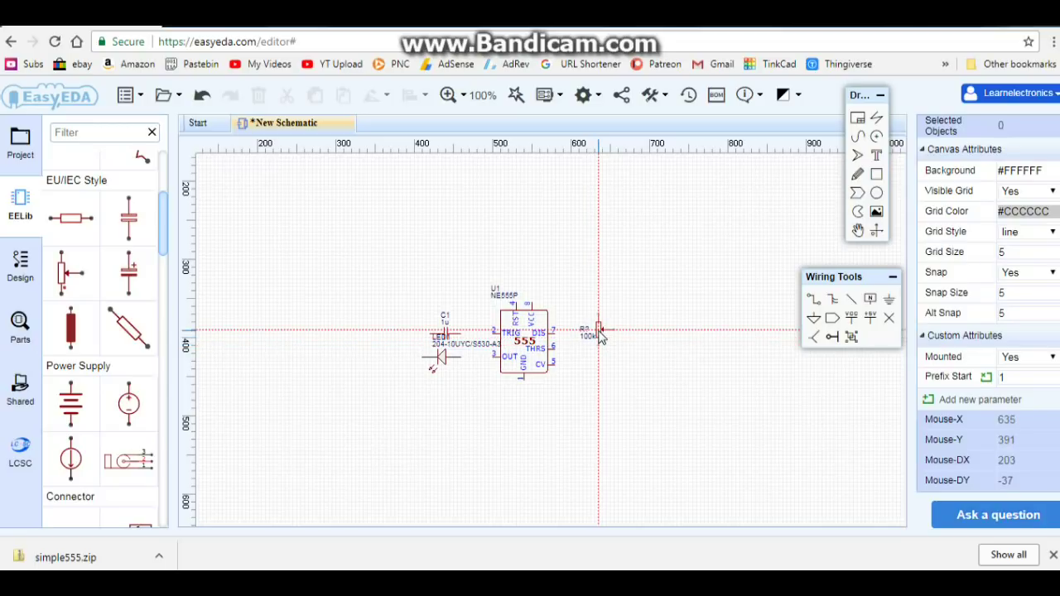
click(598, 331)
right_click(632, 331)
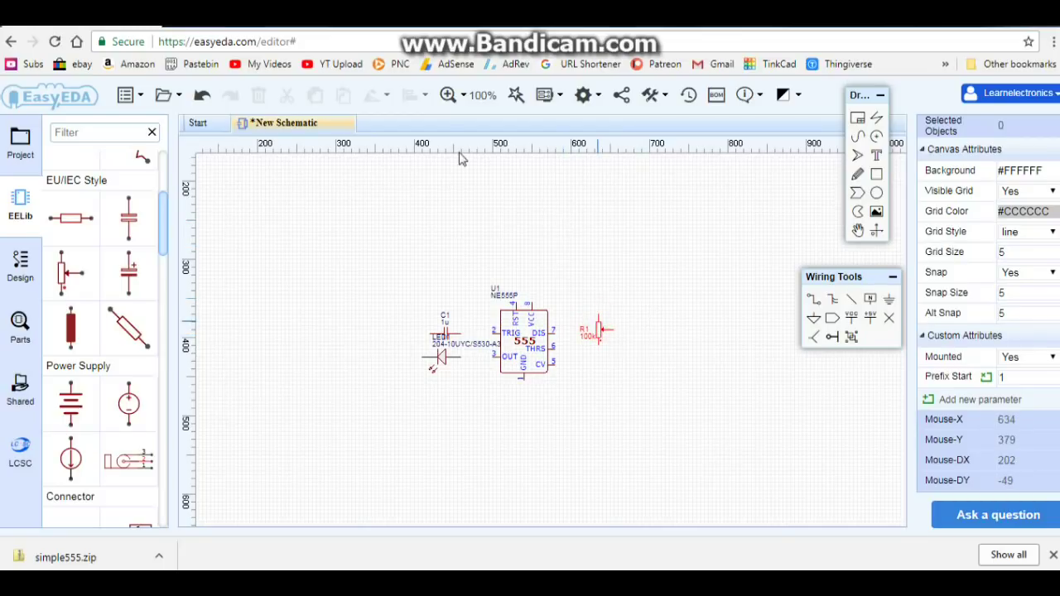
mouse_move(378, 95)
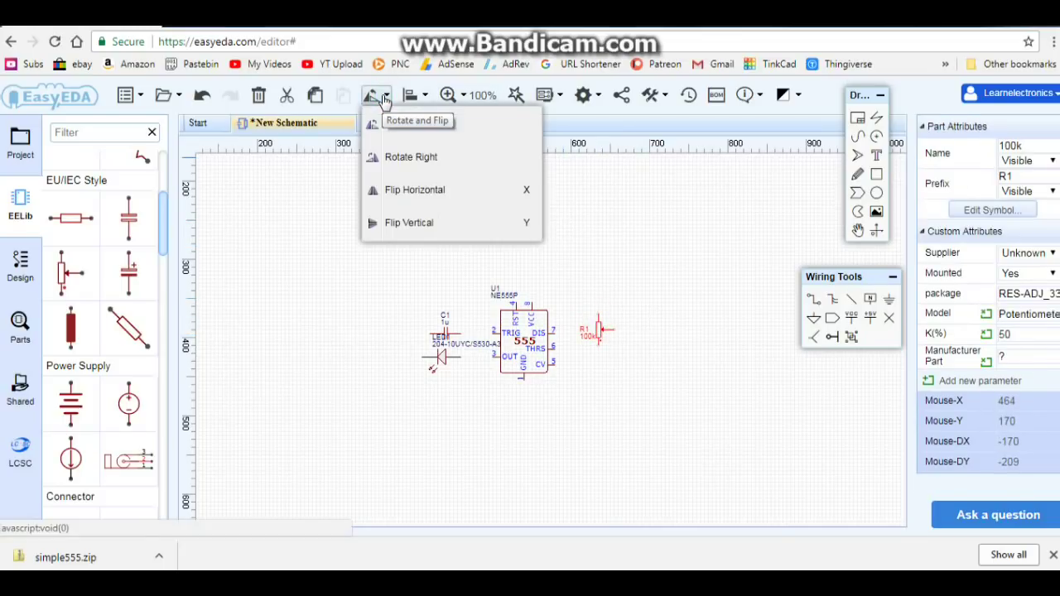
click(412, 190)
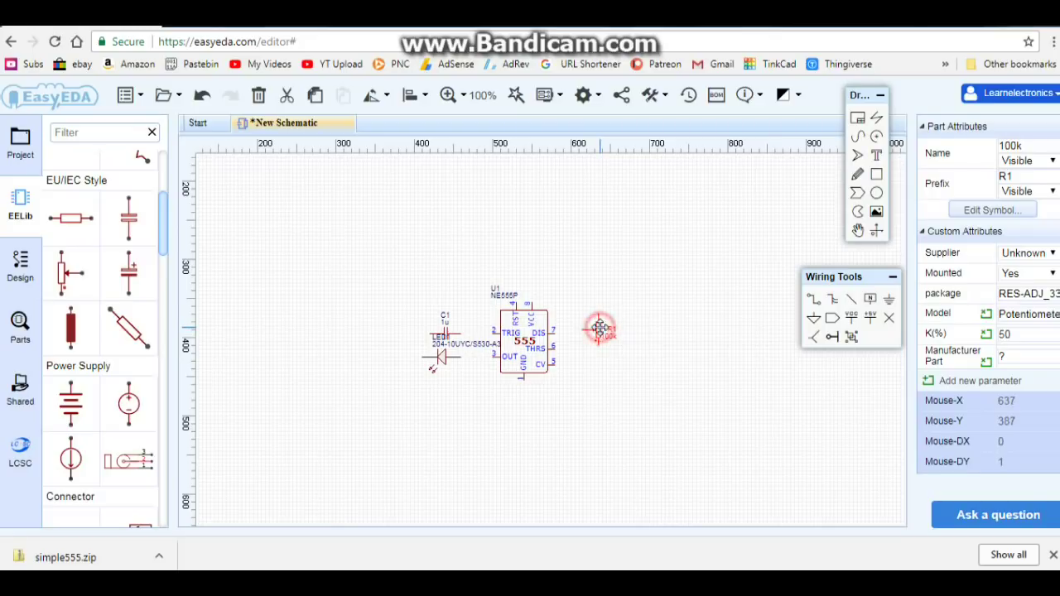
click(599, 333)
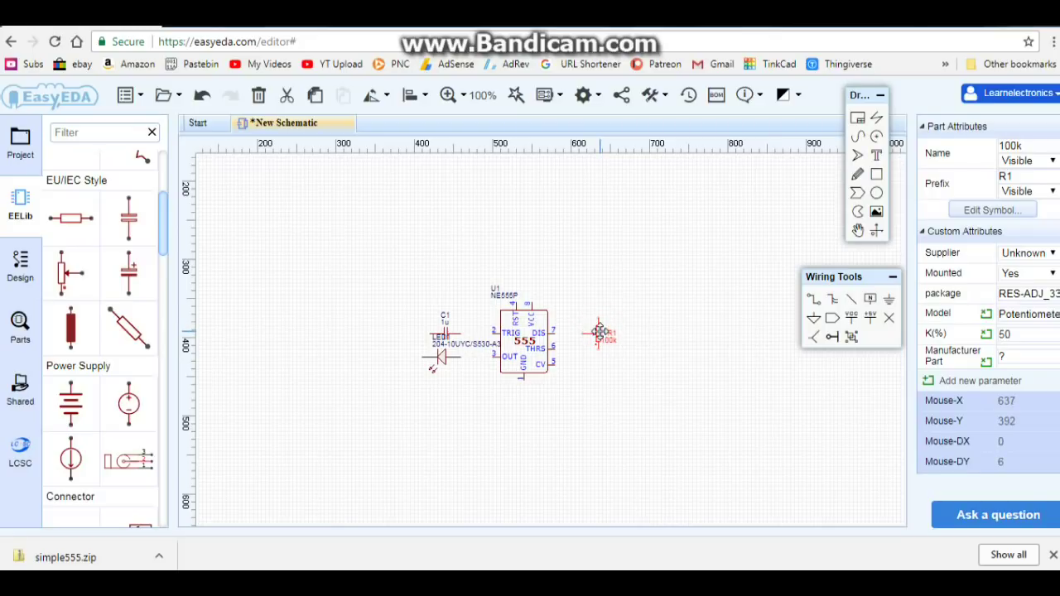
click(627, 278)
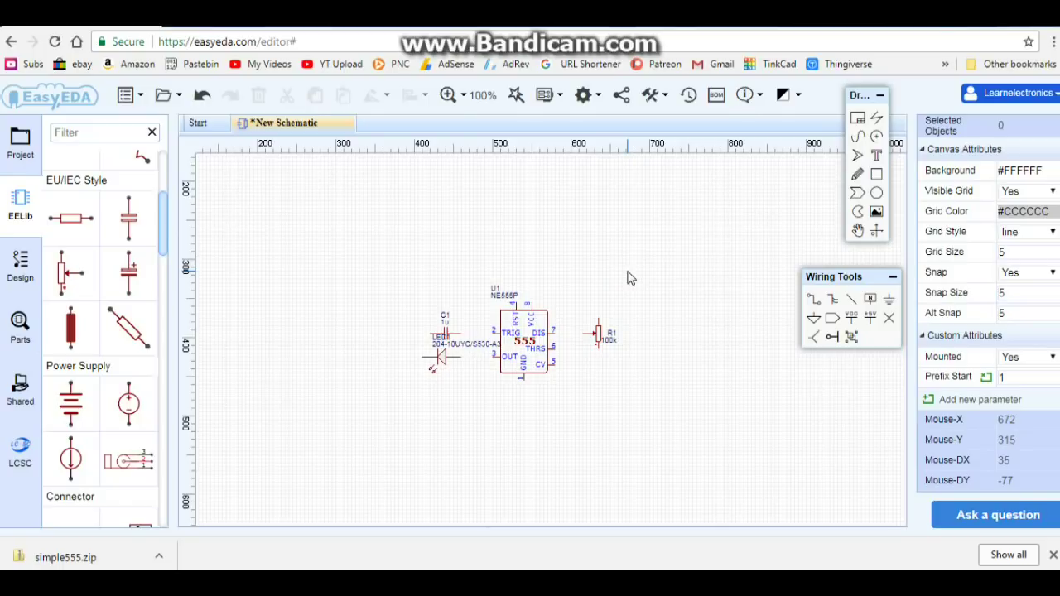
Wire the THRS pin over the top of the chip down to TRIG pin 2.
click(814, 301)
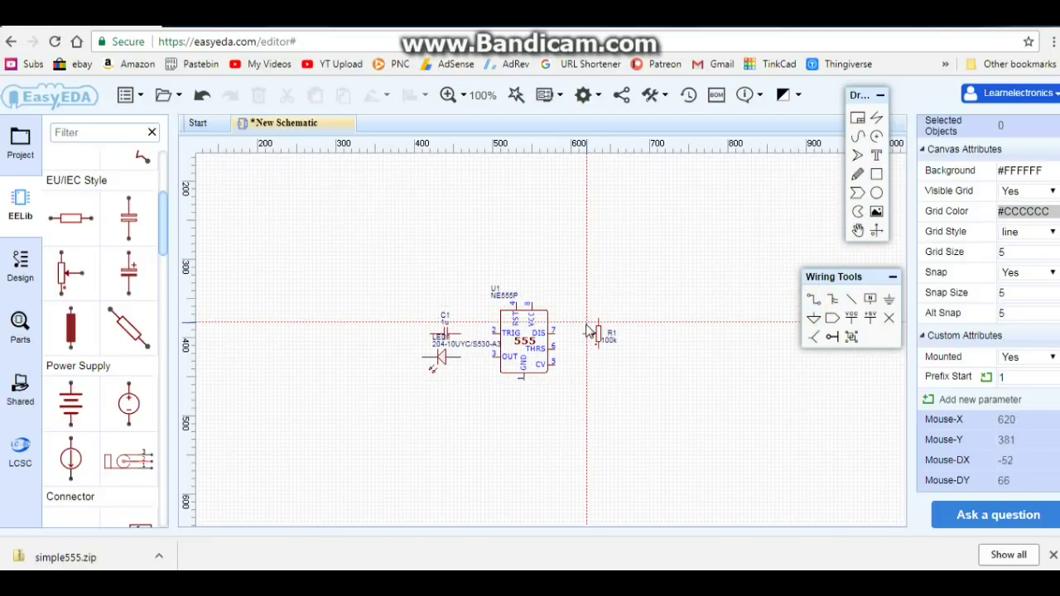
click(555, 351)
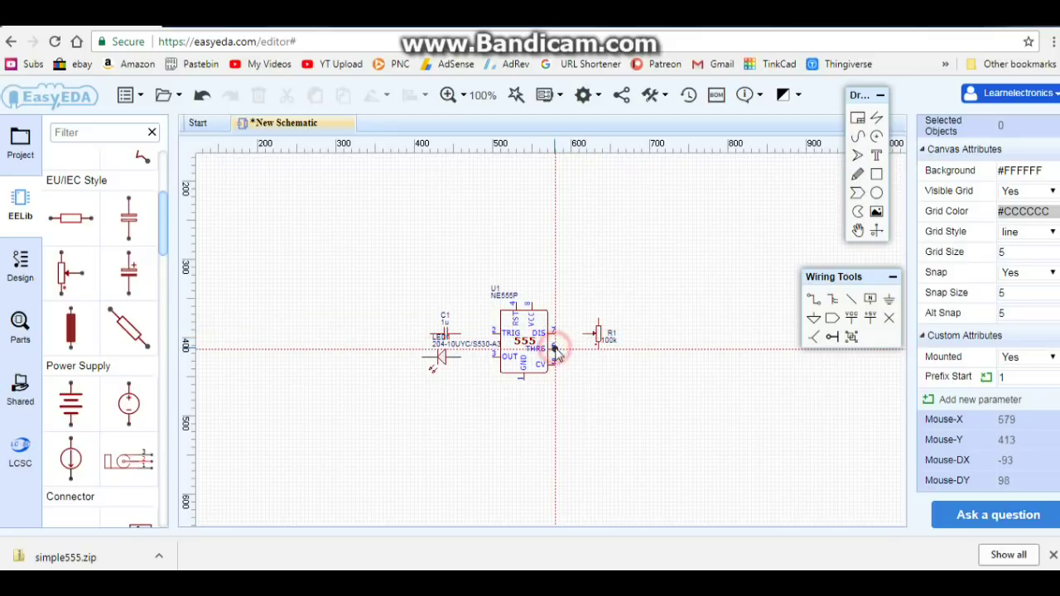
click(572, 352)
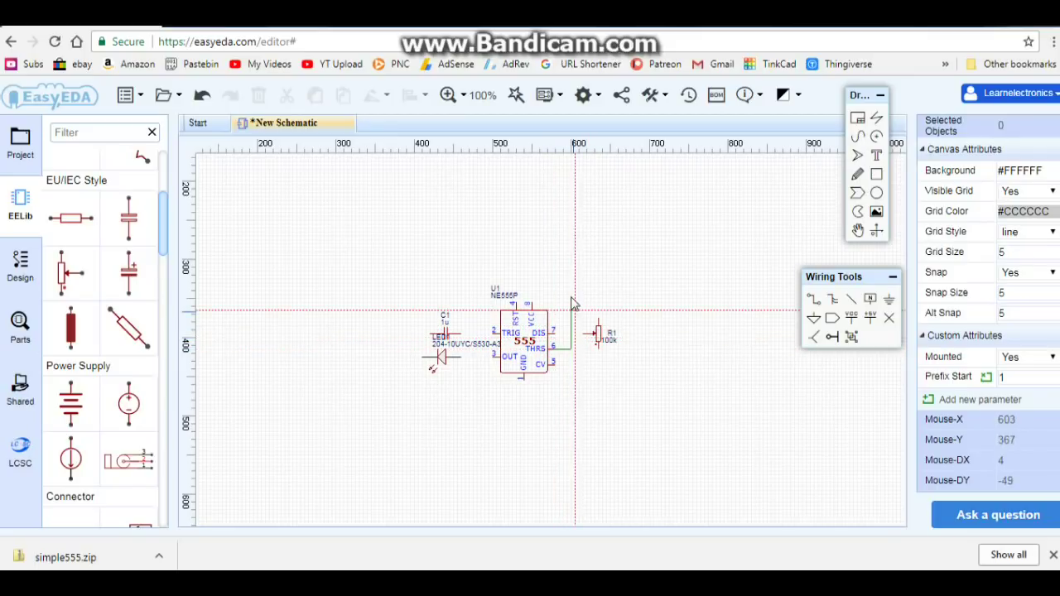
click(572, 290)
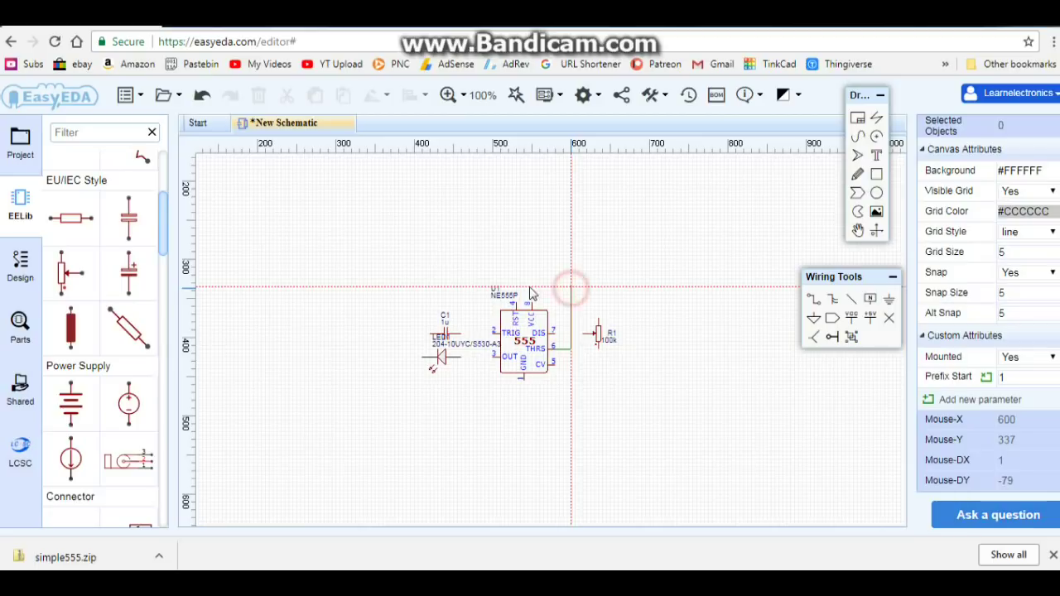
click(478, 290)
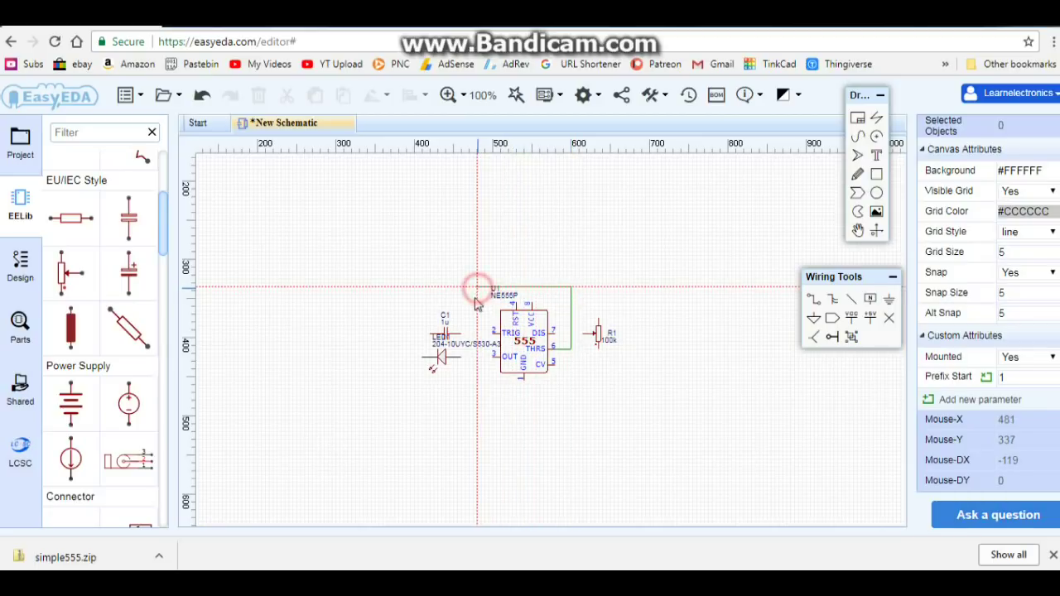
click(477, 334)
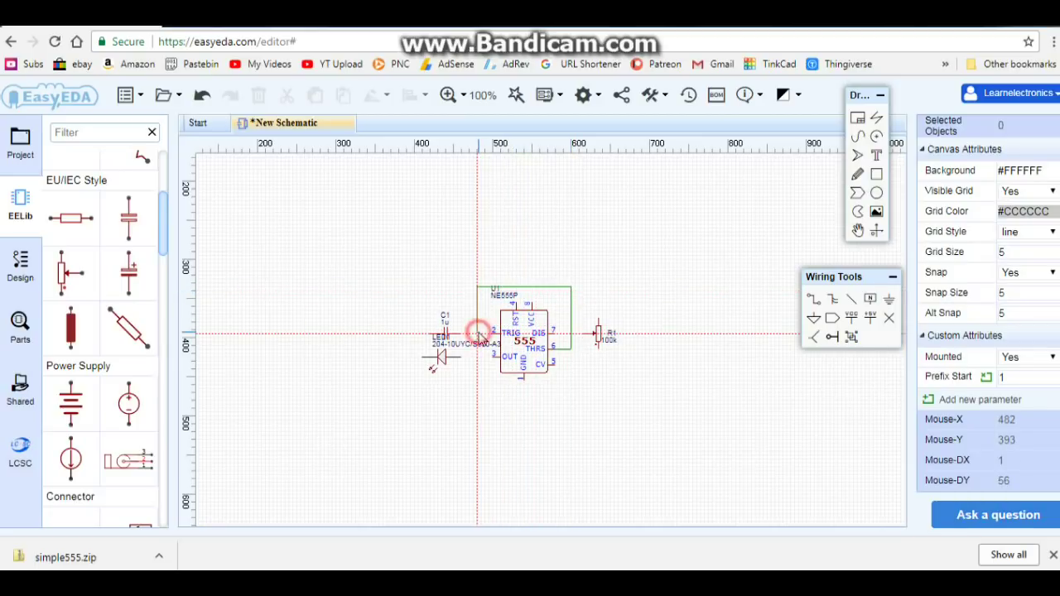
click(493, 334)
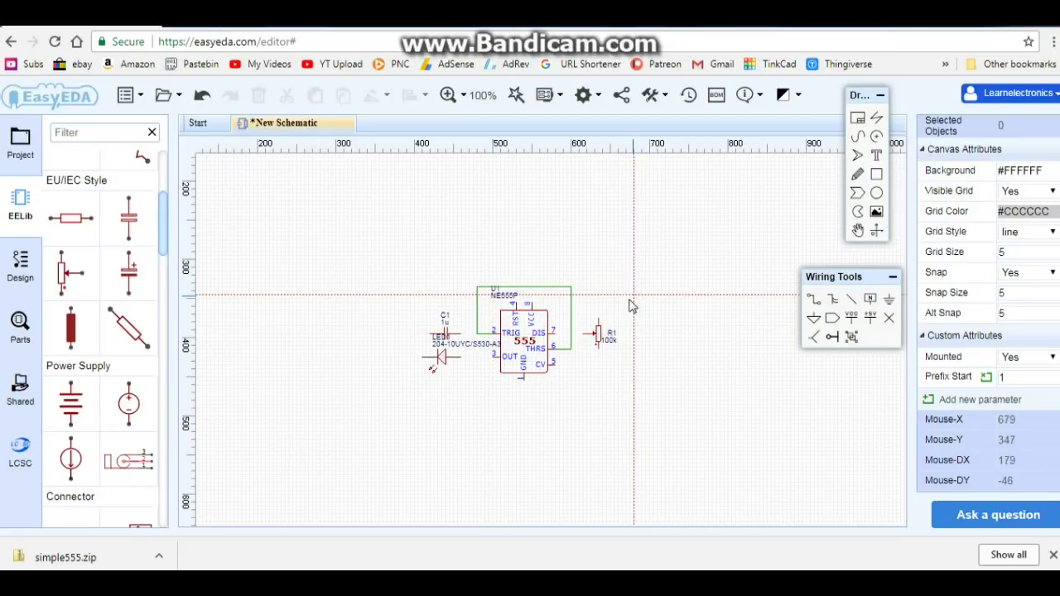
Connect DIS pin 7 and THRS to R1, and R1's top to the chip's top pin.
click(588, 334)
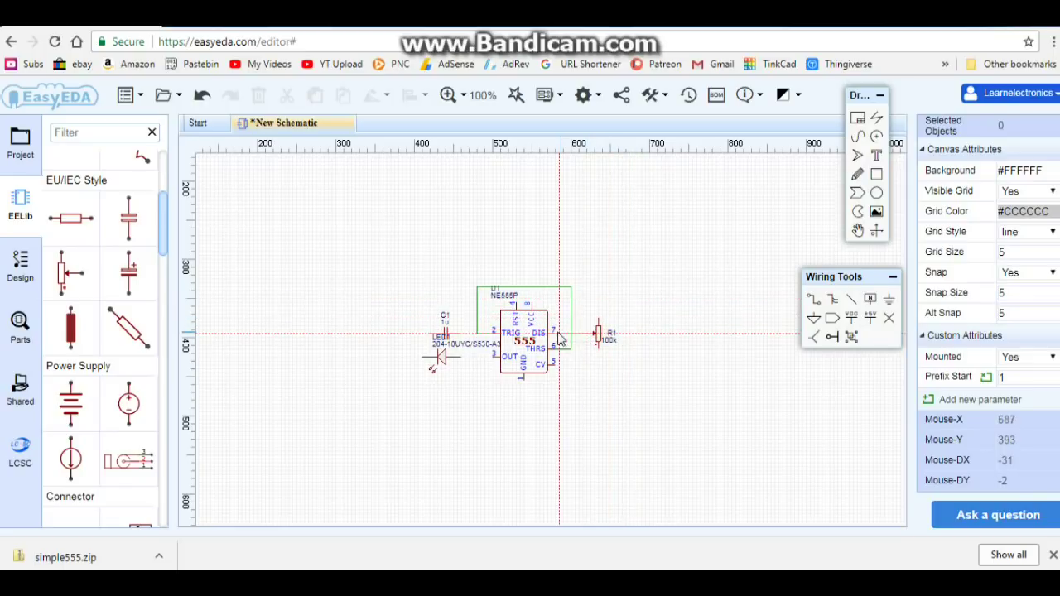
click(556, 333)
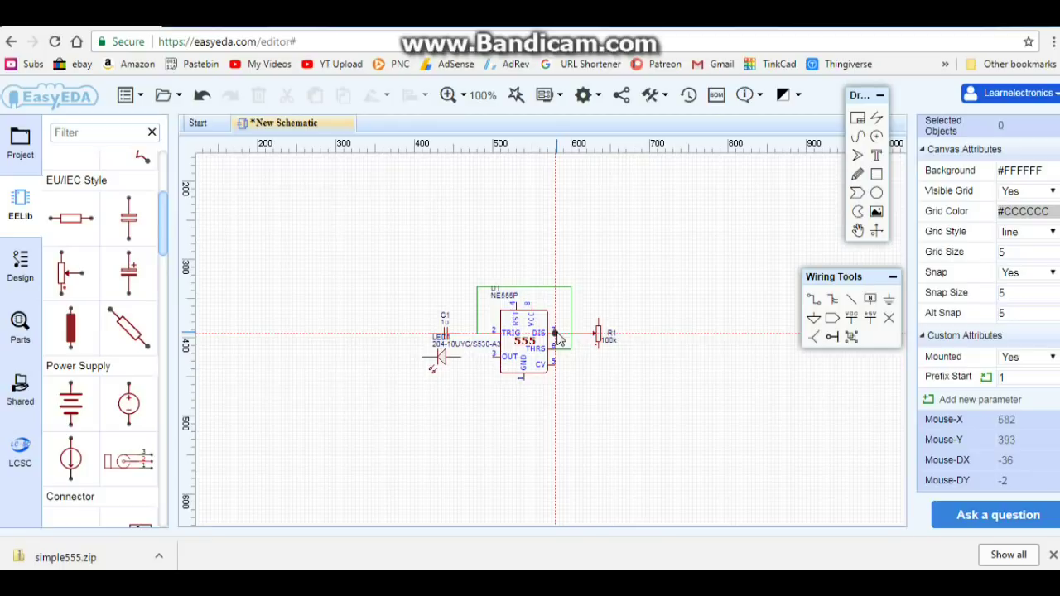
key(Escape)
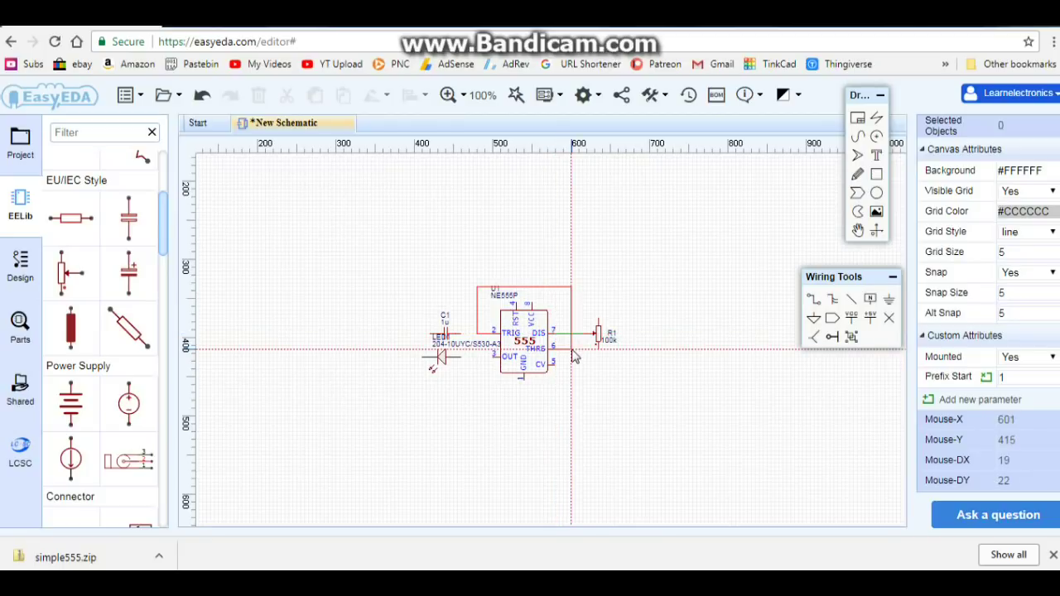
click(571, 349)
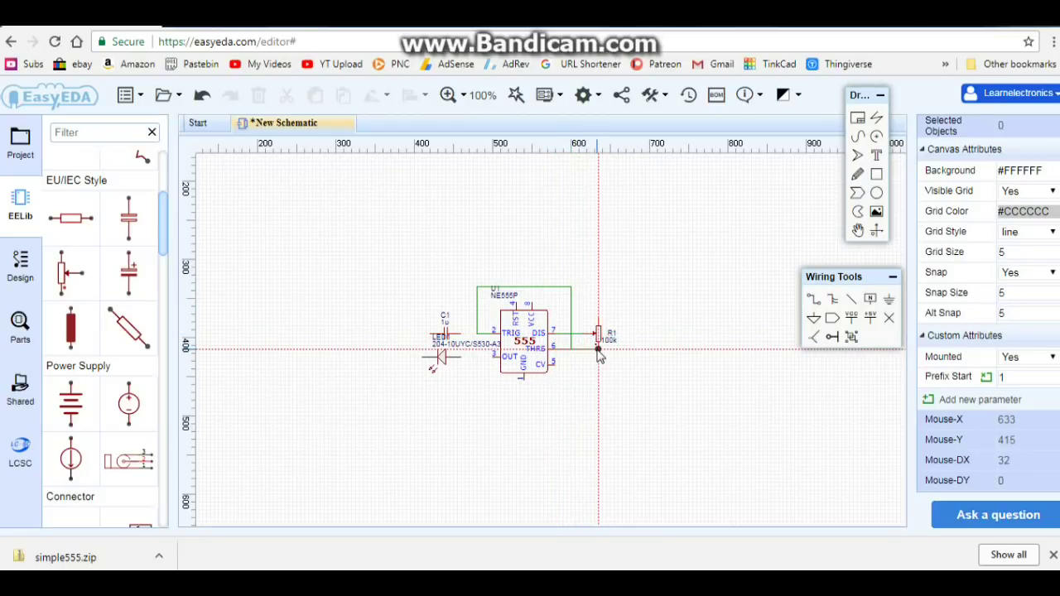
click(598, 349)
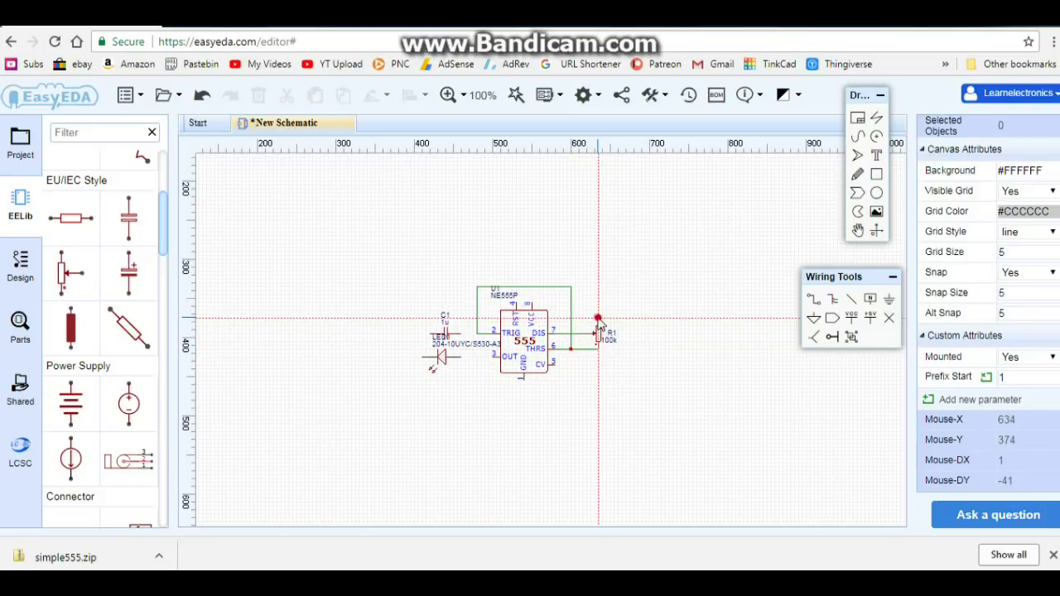
click(599, 320)
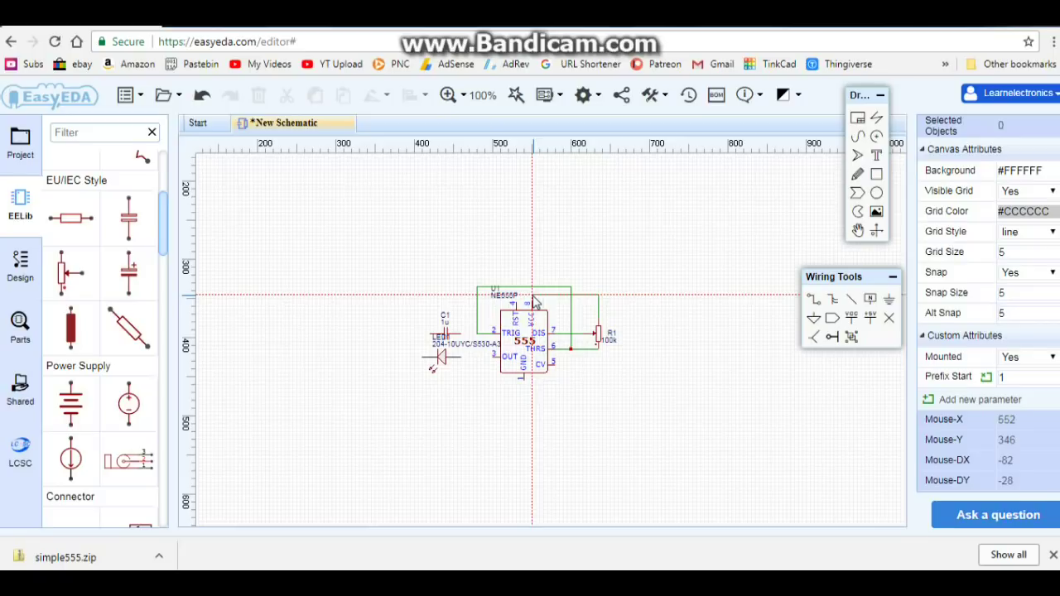
click(532, 297)
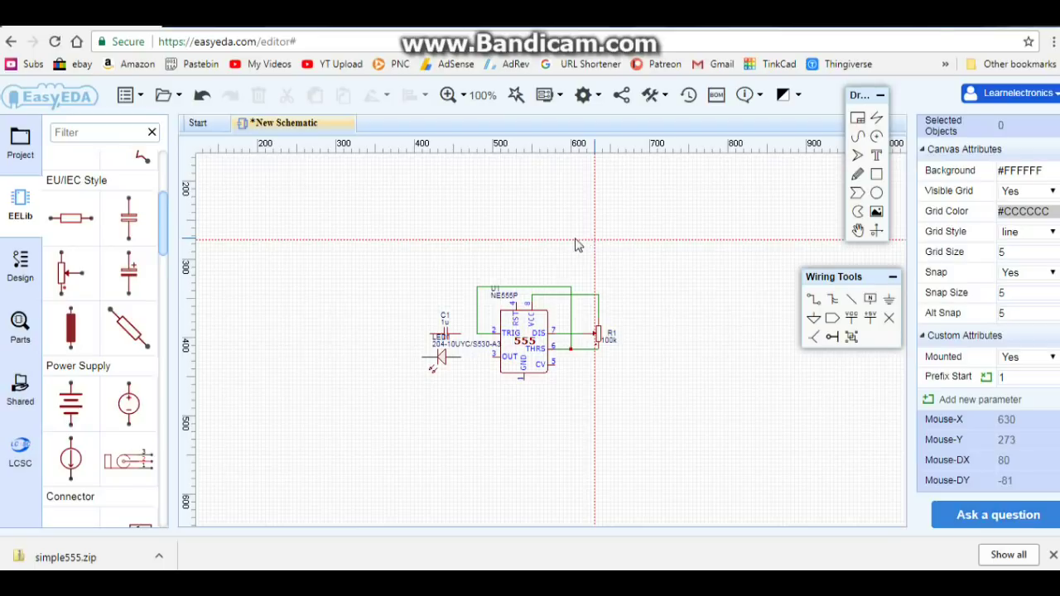
Wire the TRIG line to C1 and the OUT pin to the LED.
click(477, 336)
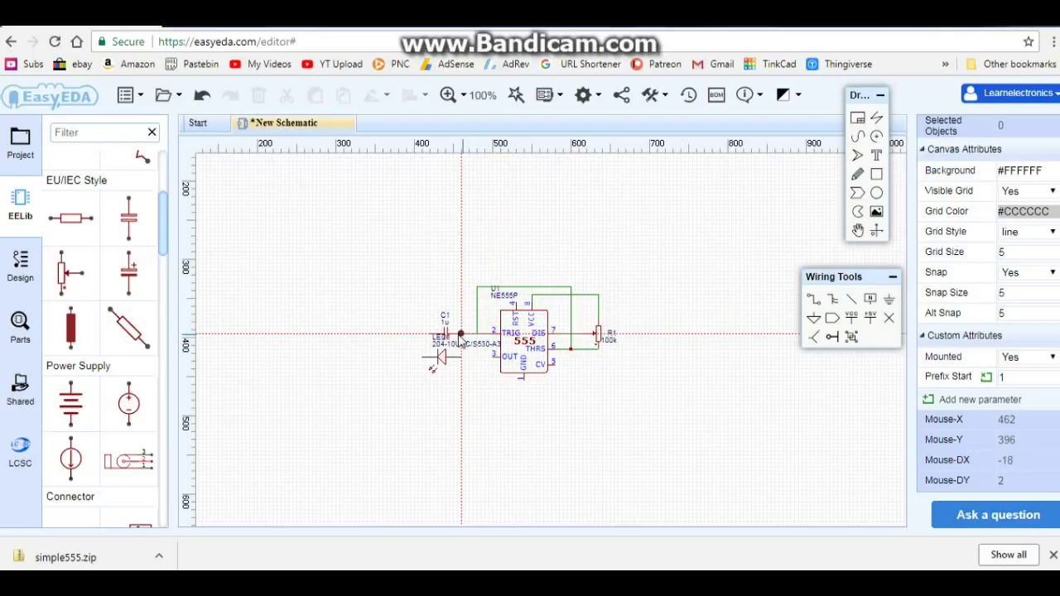
click(458, 335)
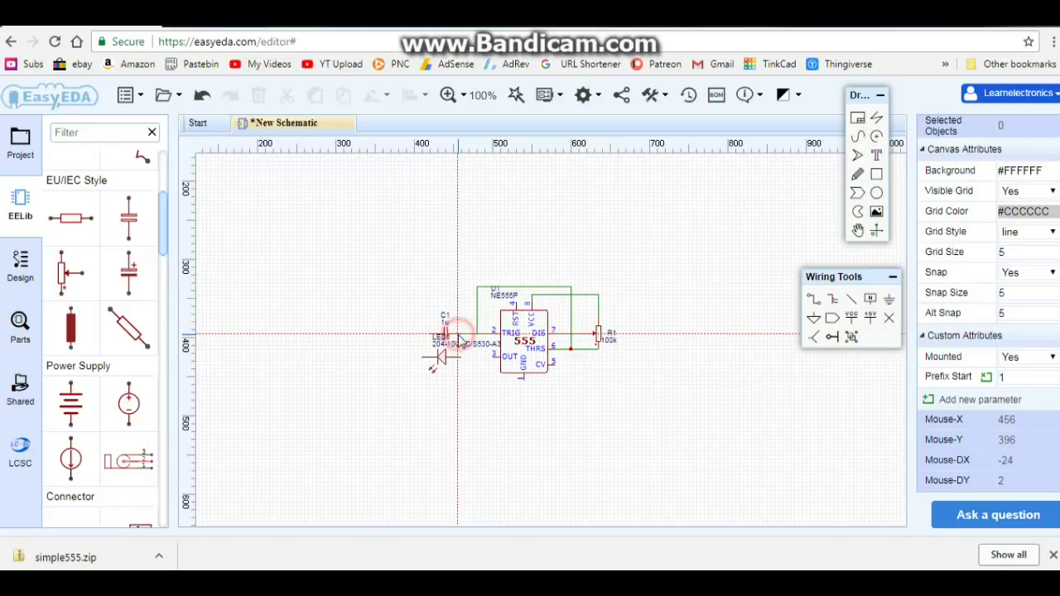
click(496, 364)
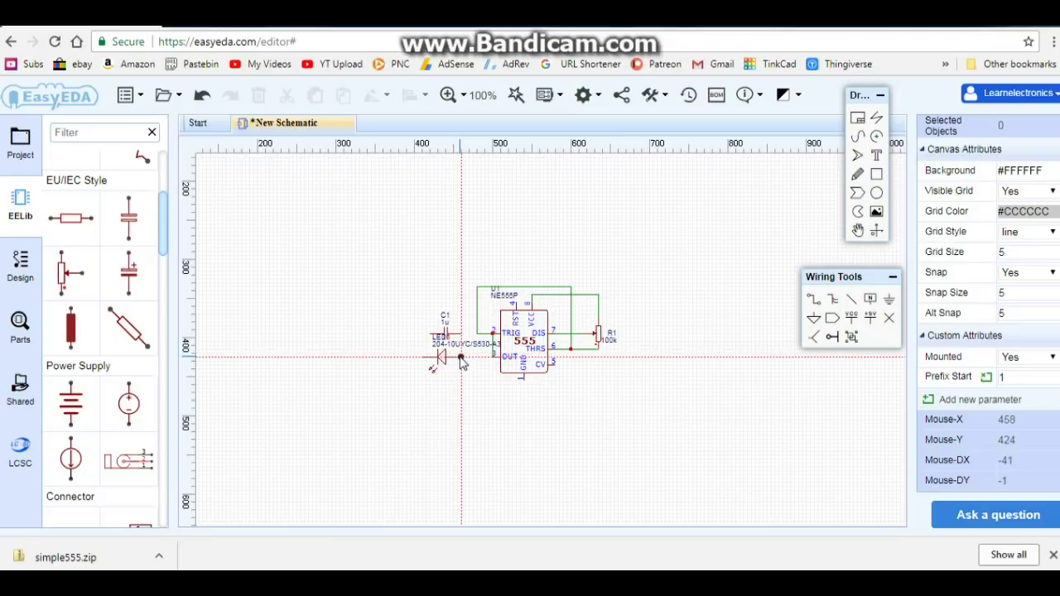
click(461, 361)
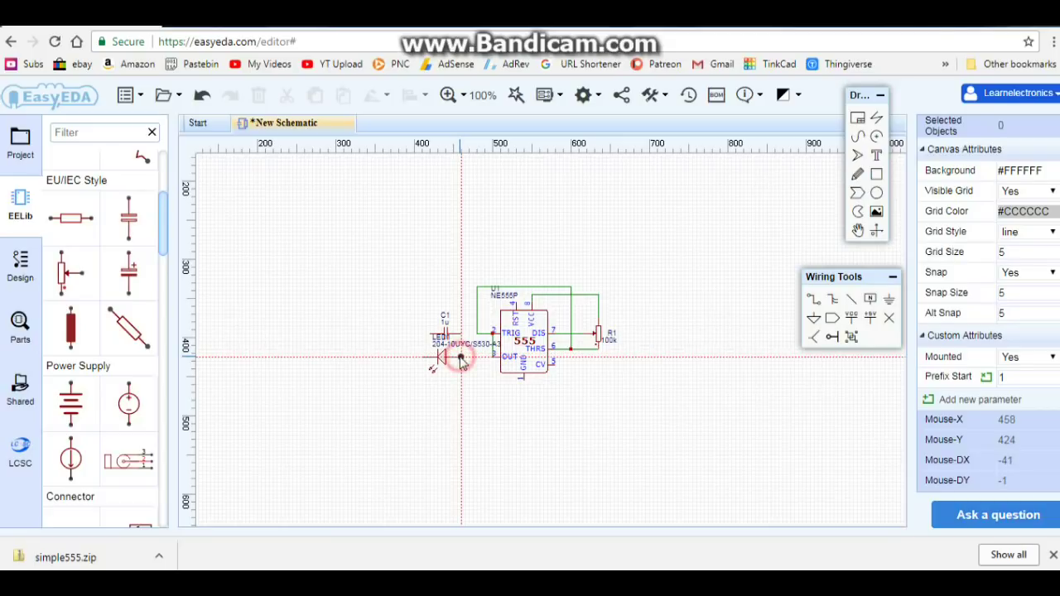
double_click(542, 424)
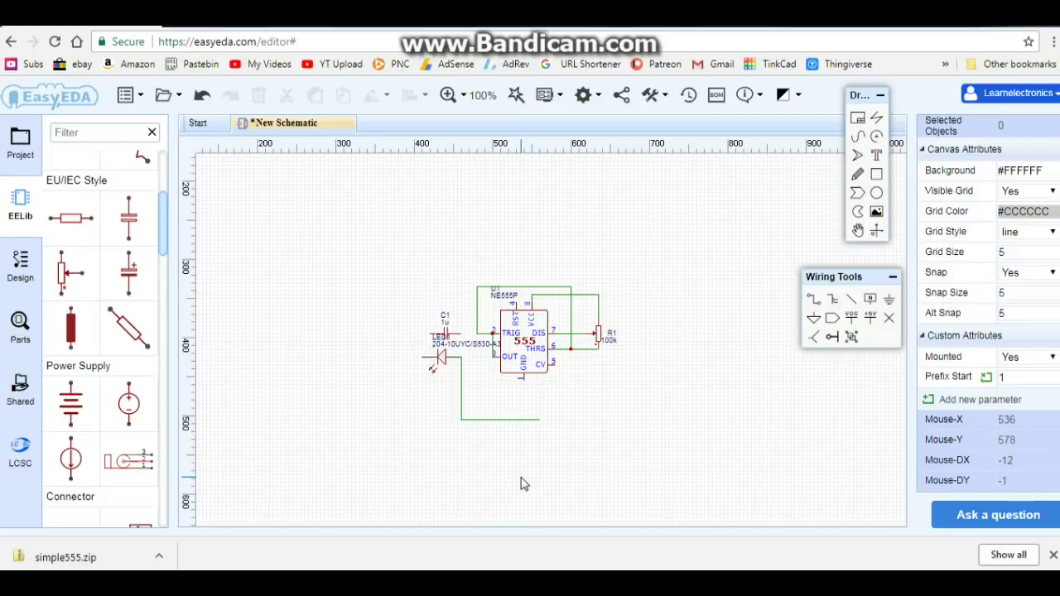
Delete the stray L-shaped wire below the chip.
click(488, 421)
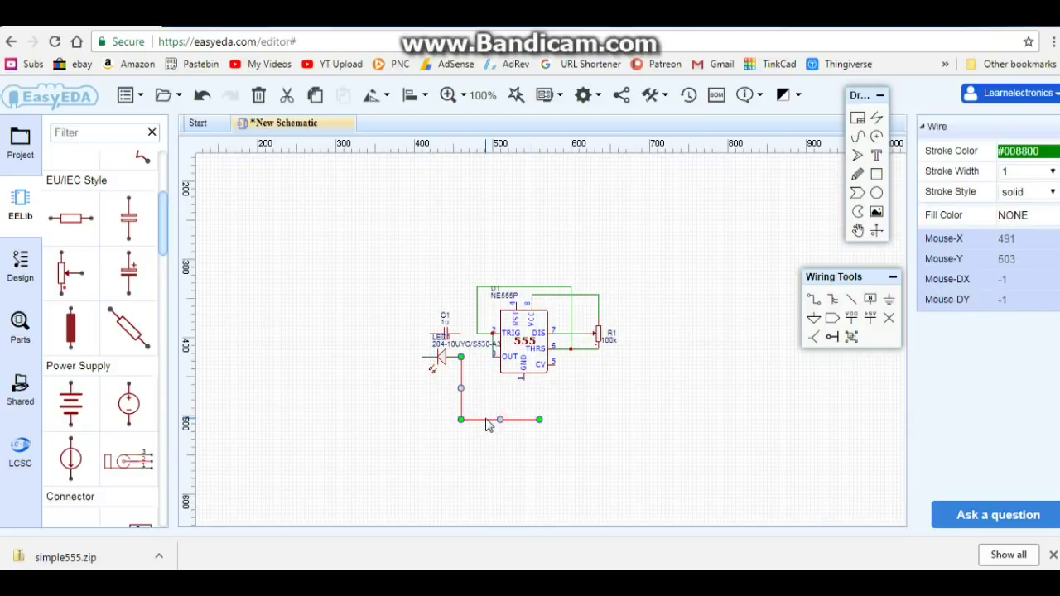
key(Delete)
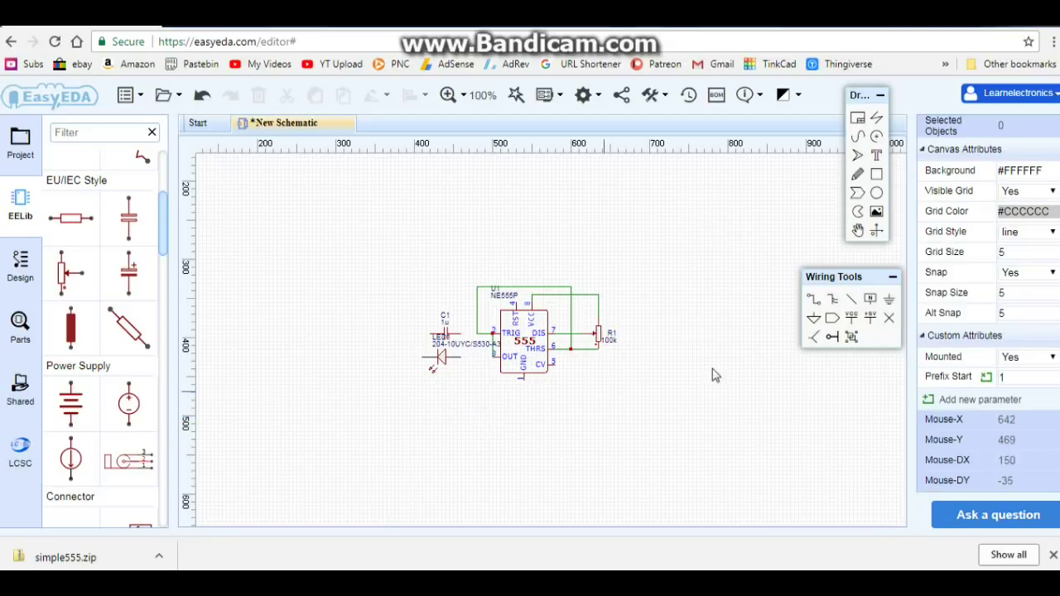
click(813, 299)
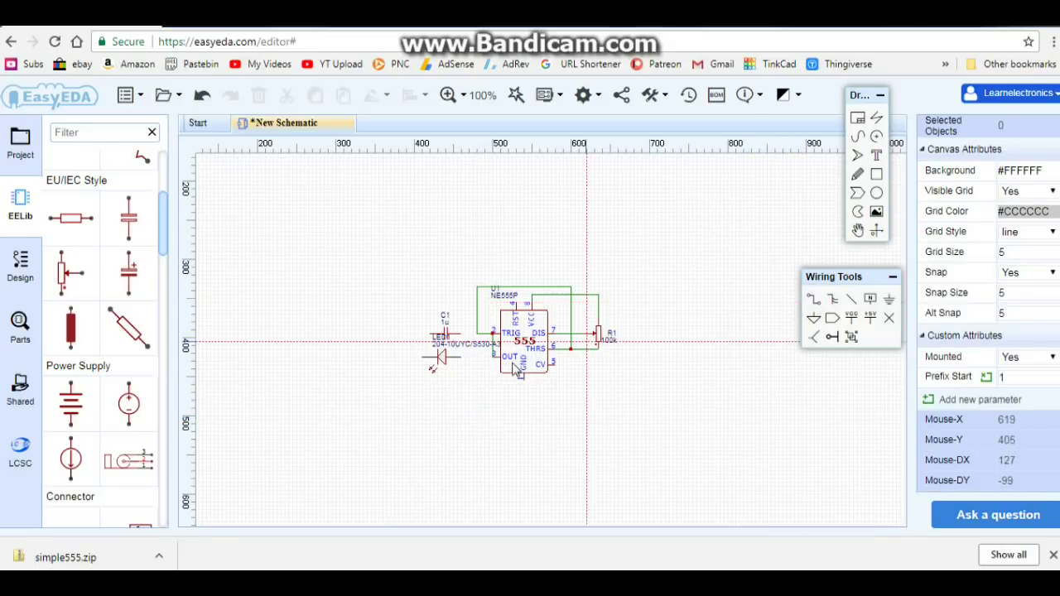
Connect the LED to the OUT pin, then try deleting the LED's undeletable part label.
click(457, 357)
key(Escape)
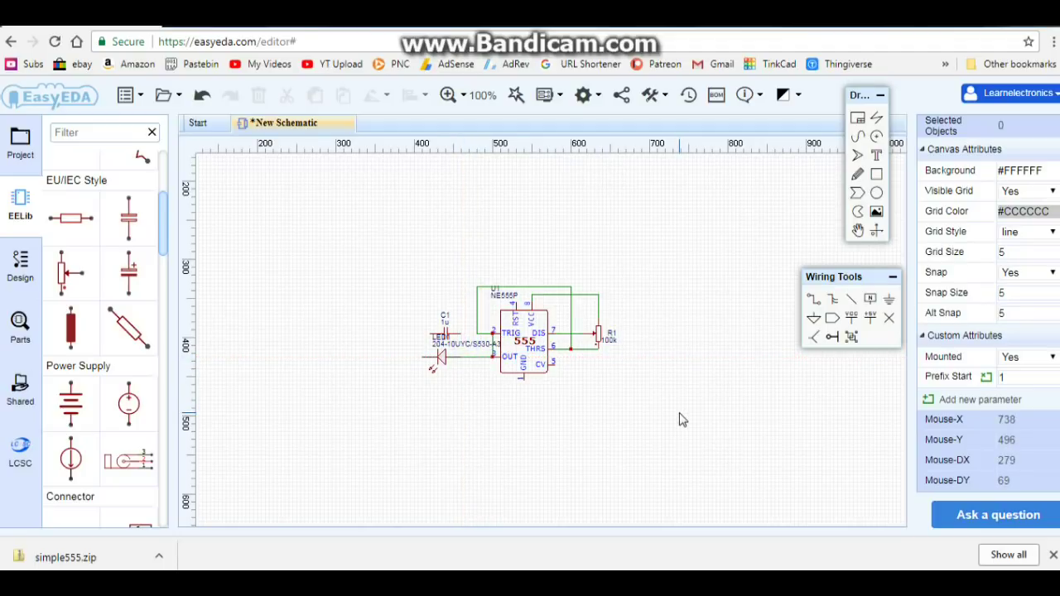
click(493, 345)
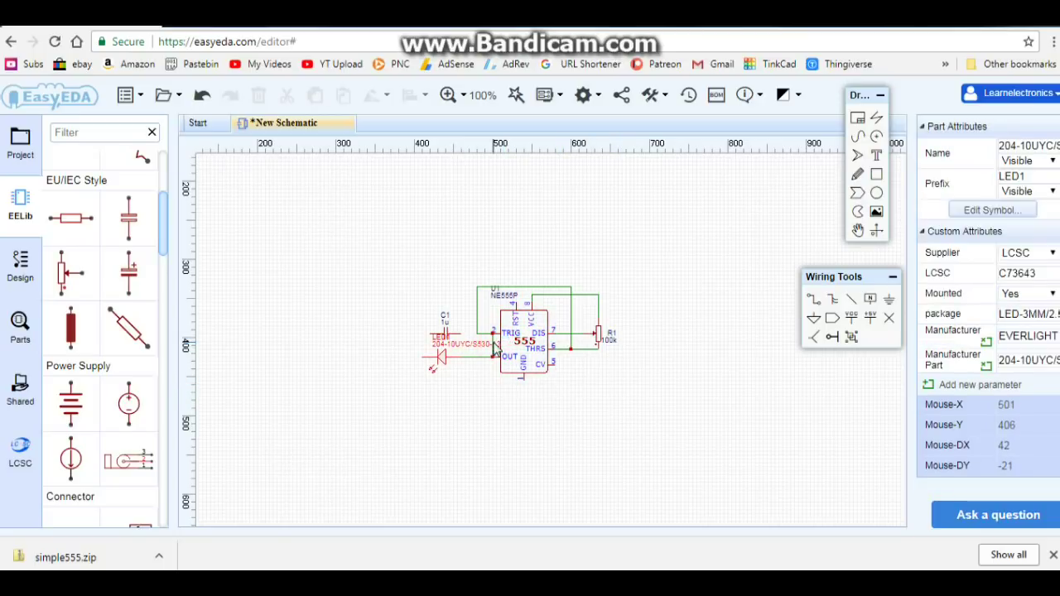
click(493, 345)
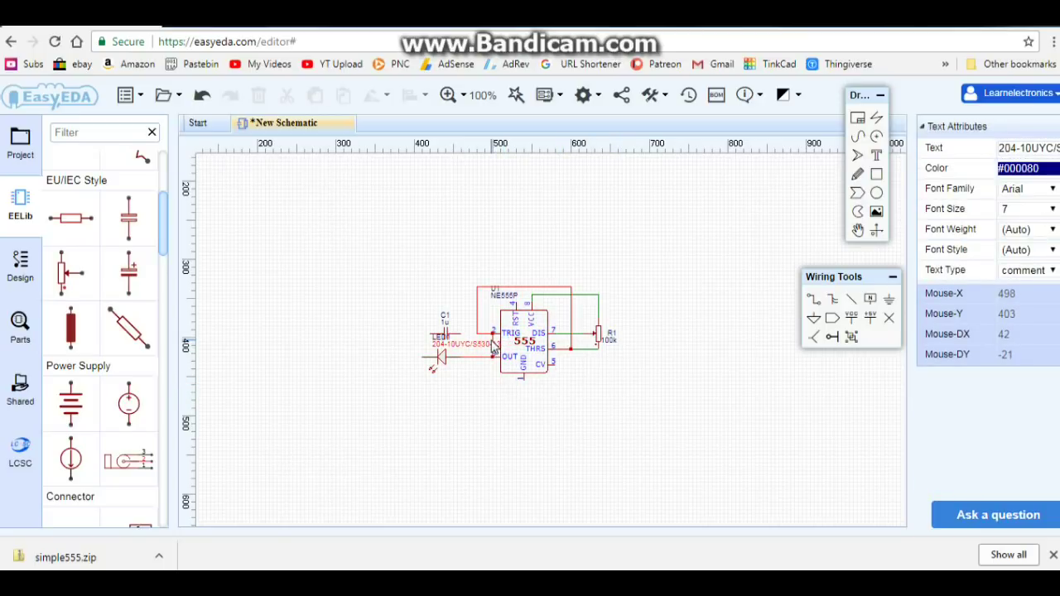
key(Delete)
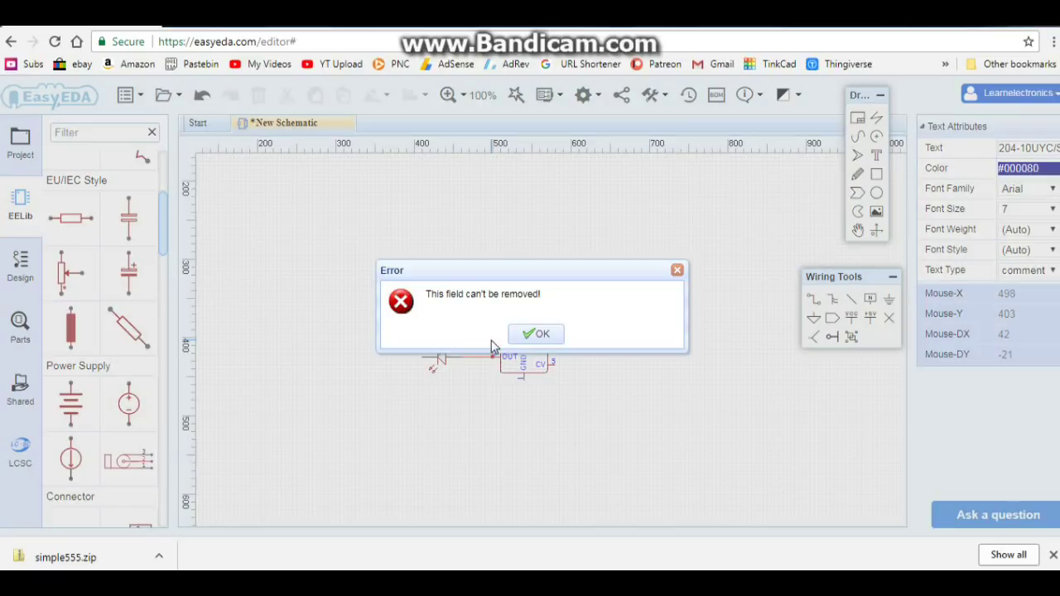
click(539, 335)
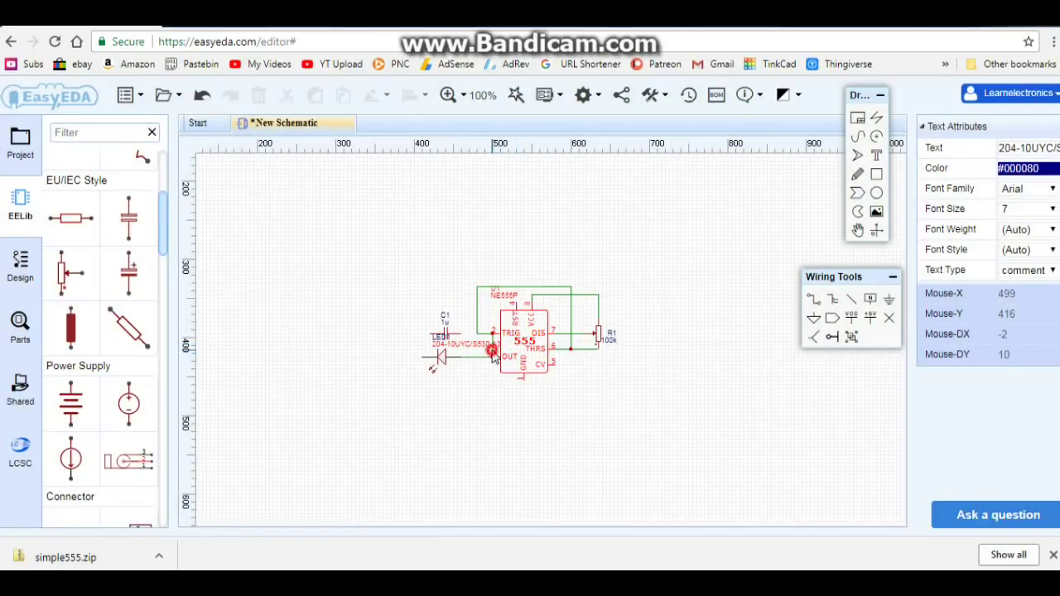
Select the junction near the OUT and TRIG pins, move it, then restore it.
click(492, 361)
click(493, 361)
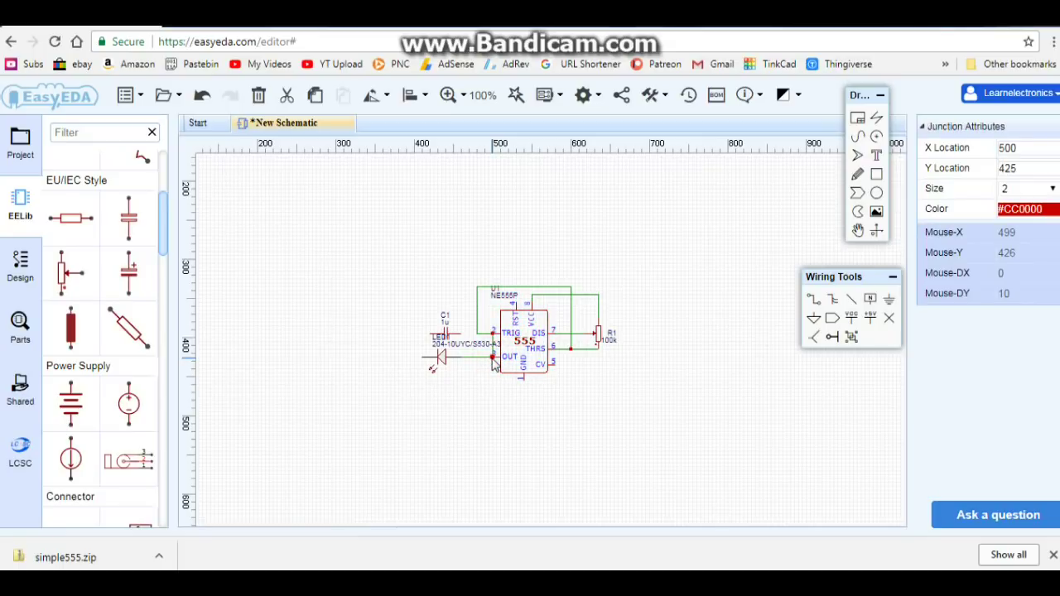
key(Escape)
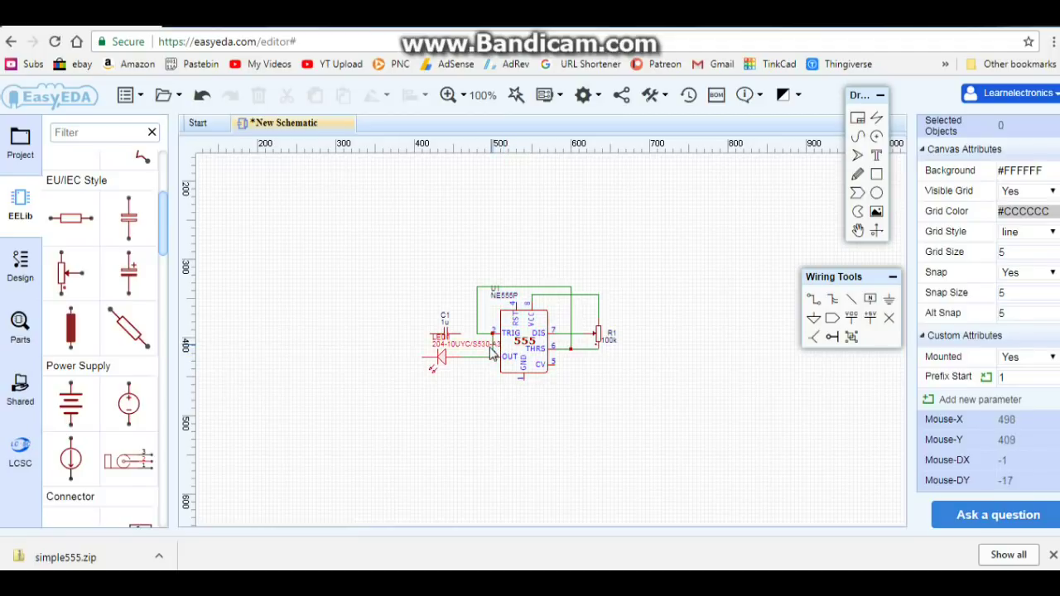
click(492, 346)
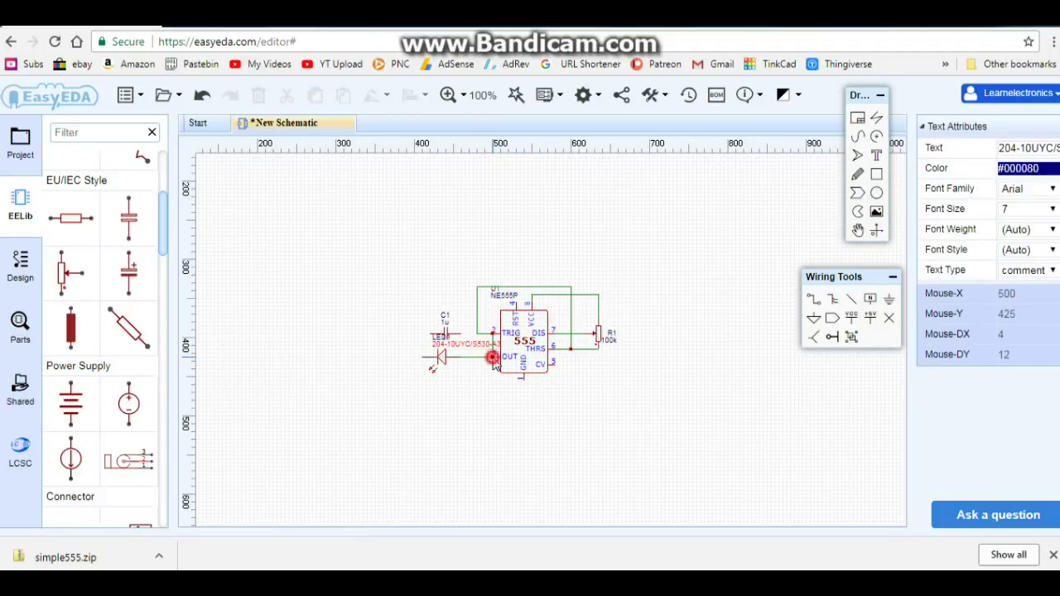
click(493, 358)
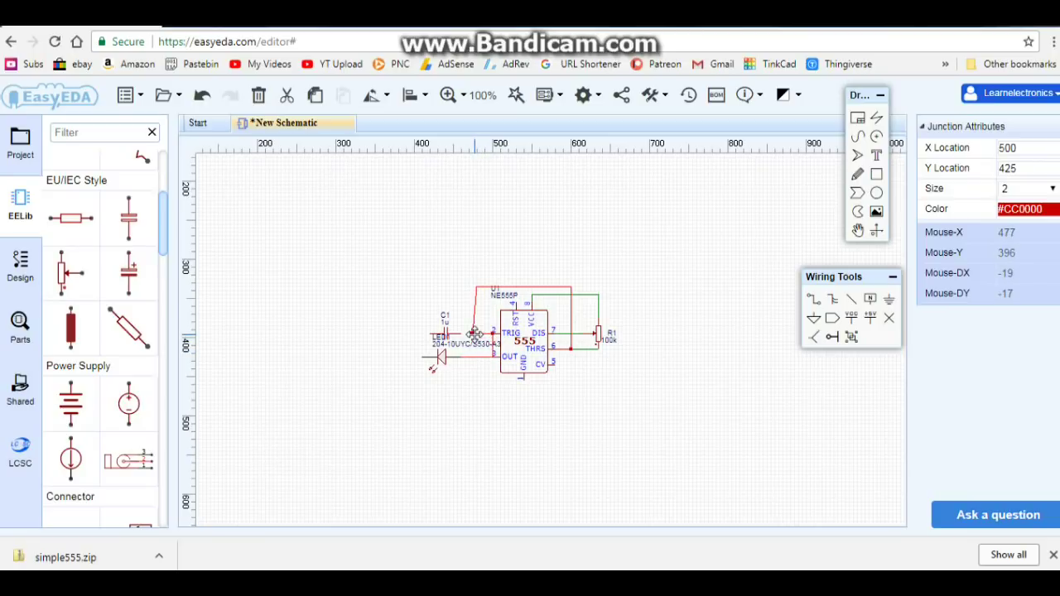
drag(474, 333, 484, 343)
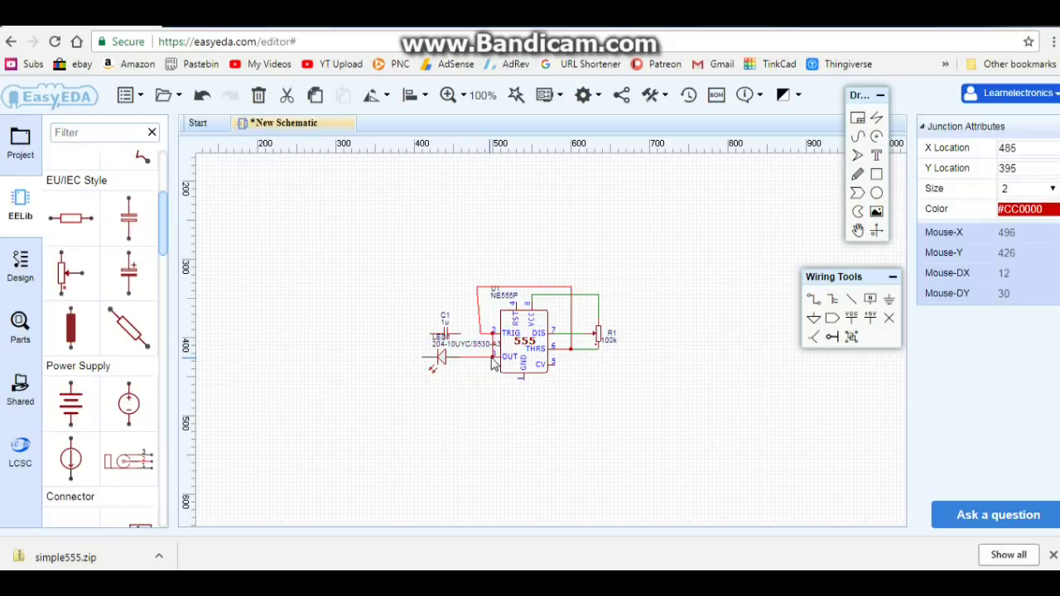
drag(492, 362, 465, 333)
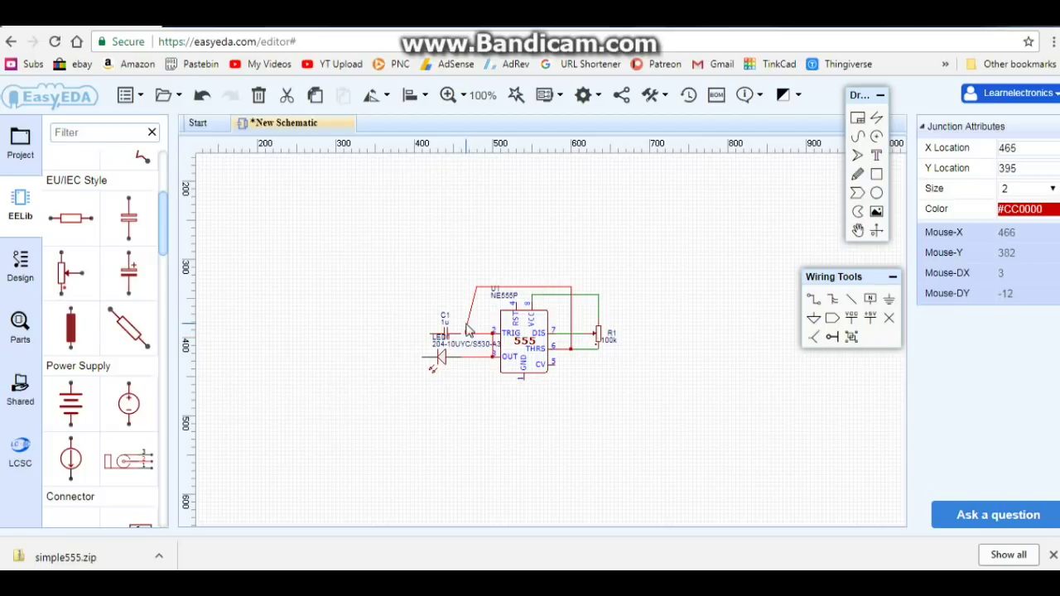
click(468, 330)
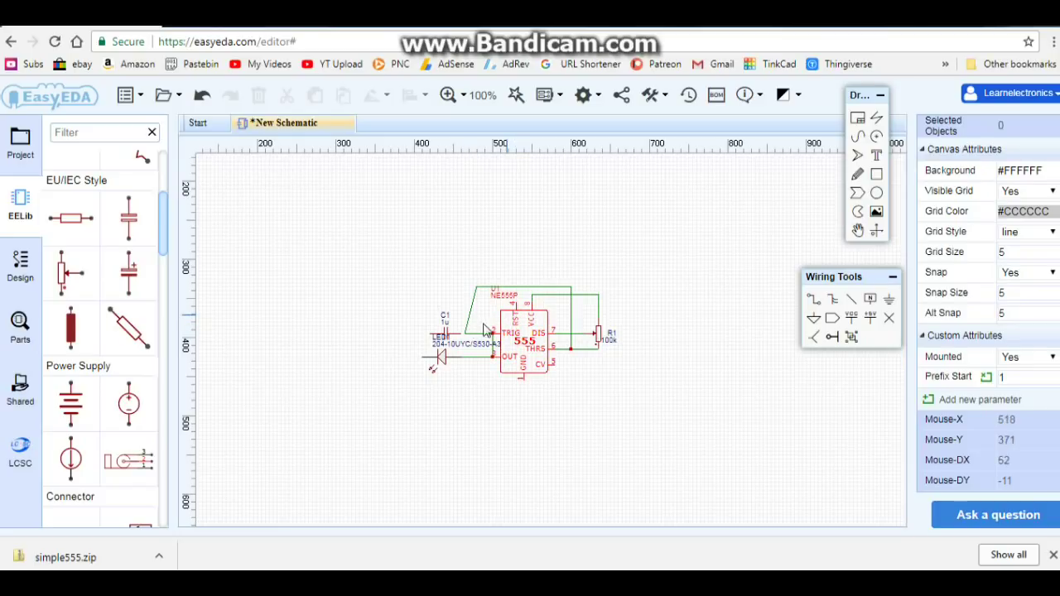
Delete the misrouted wire looping from the chip top to TRIG.
click(473, 332)
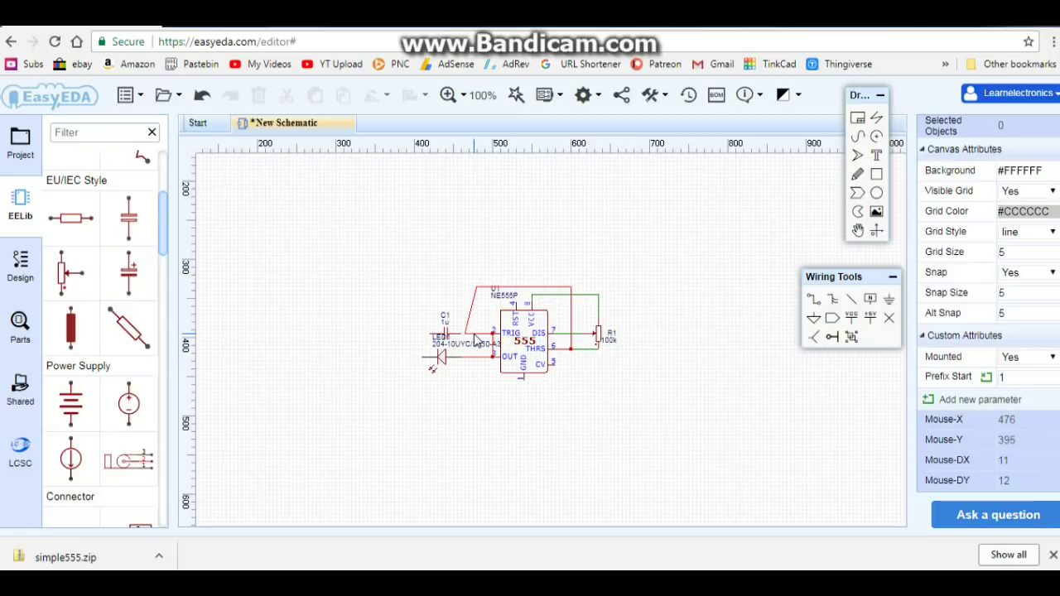
click(475, 338)
key(Delete)
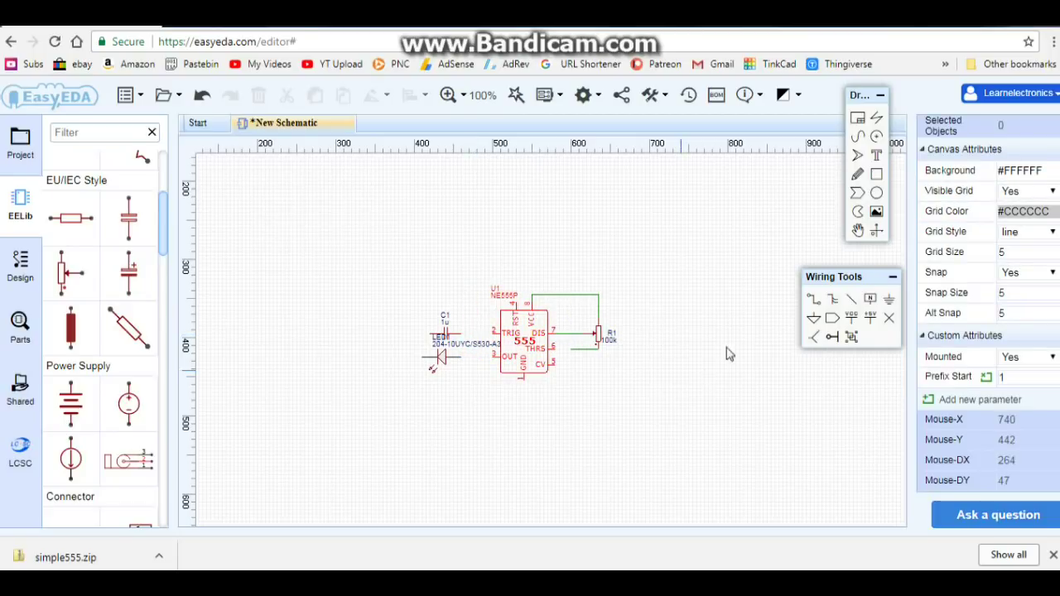
click(815, 299)
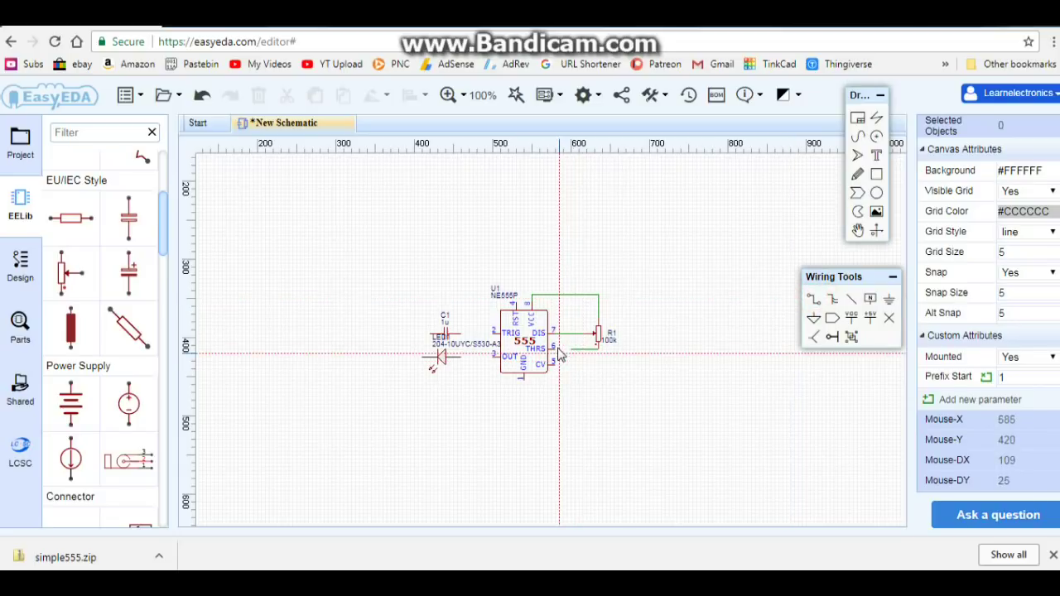
click(555, 351)
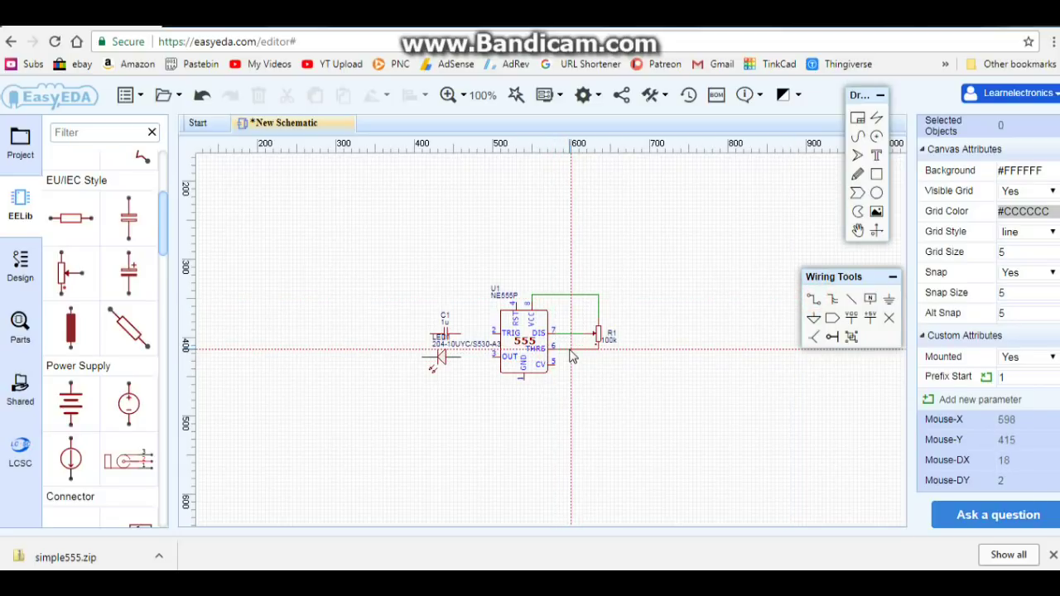
click(578, 337)
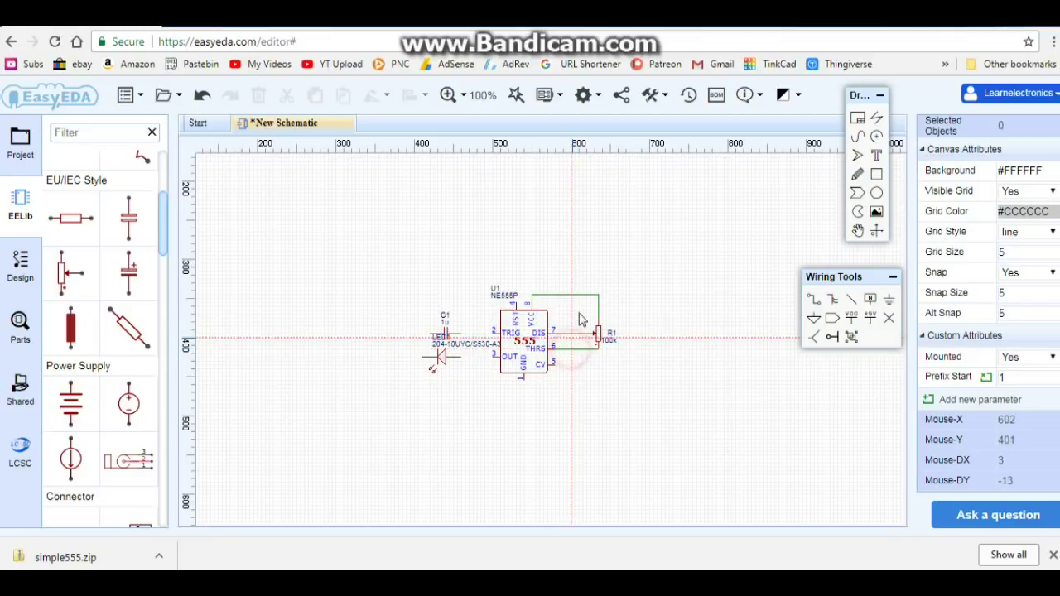
click(573, 276)
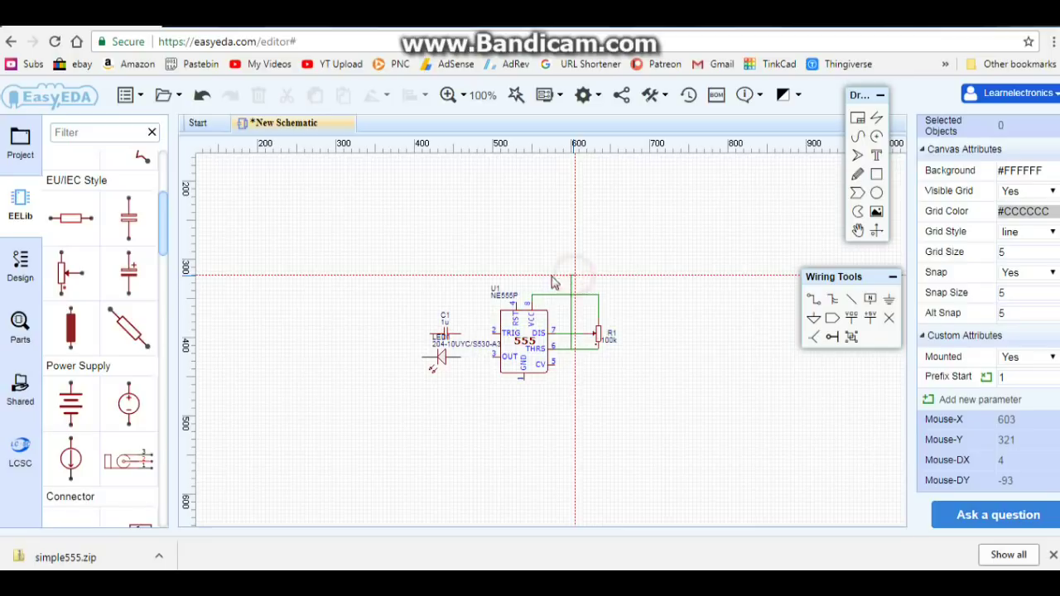
click(474, 274)
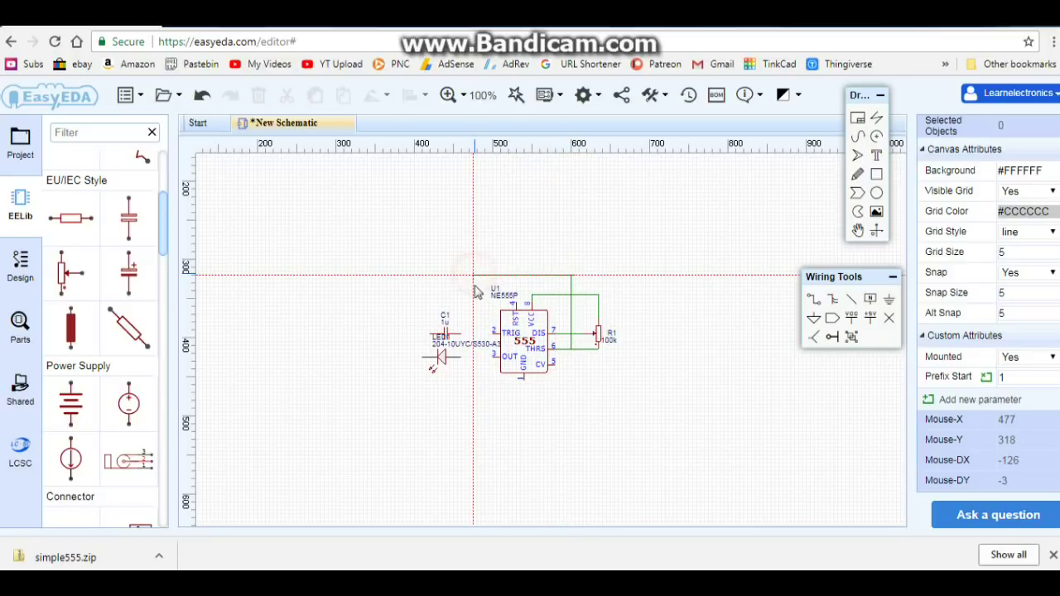
click(474, 332)
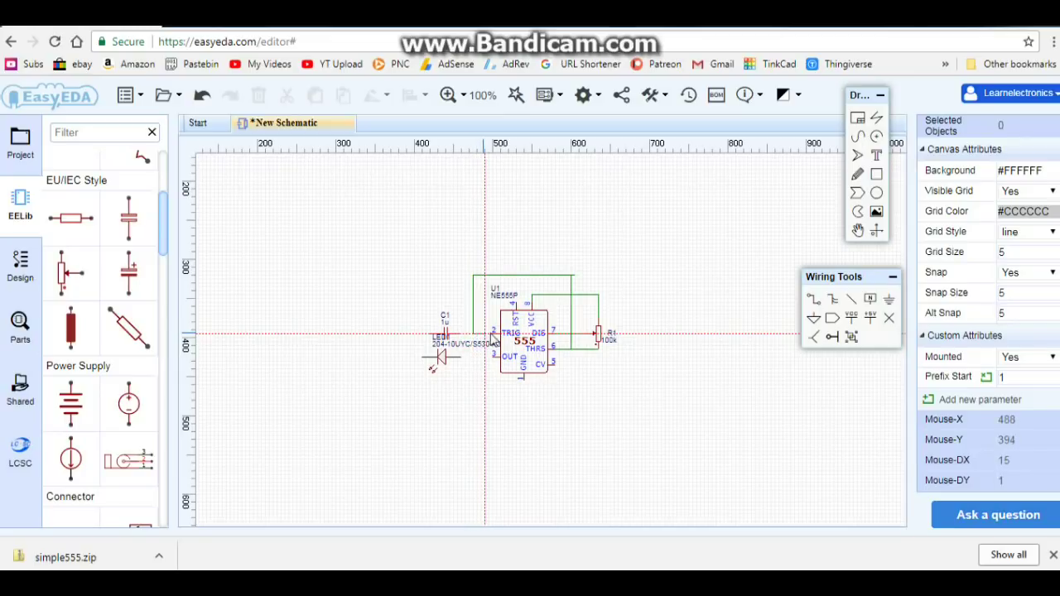
click(491, 333)
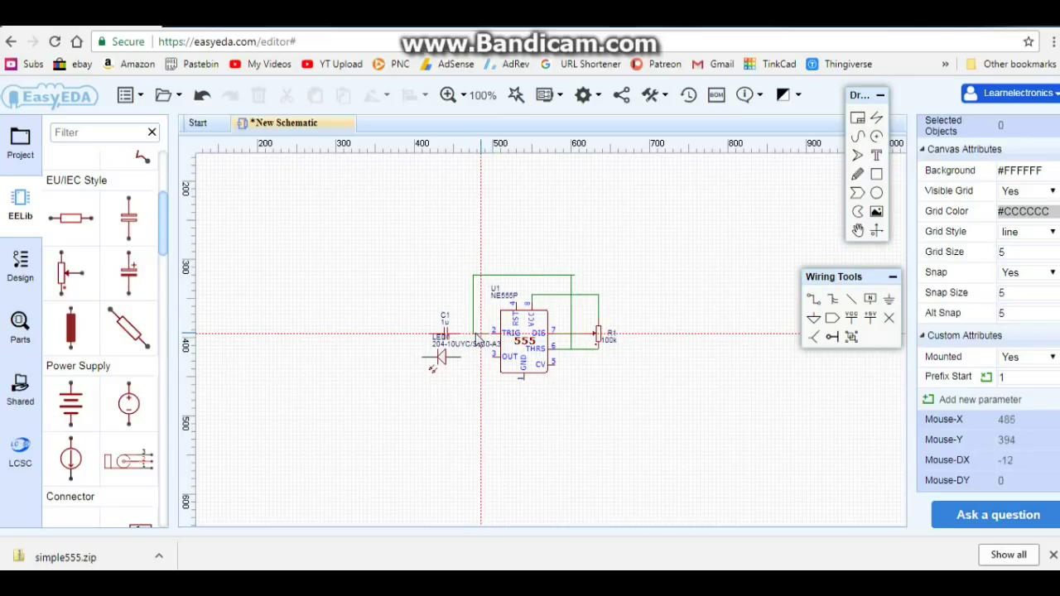
click(474, 335)
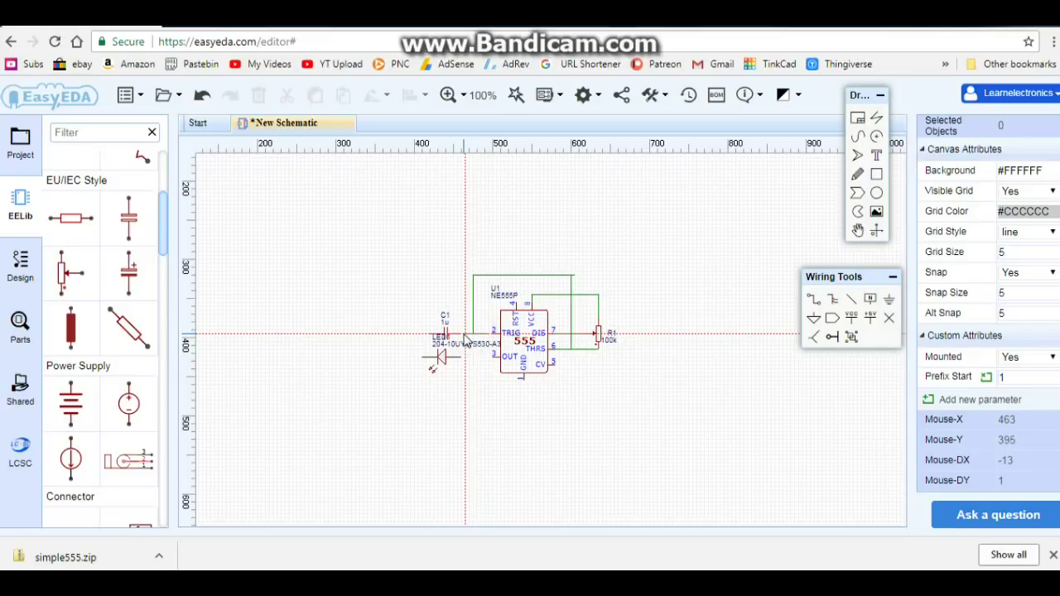
click(457, 335)
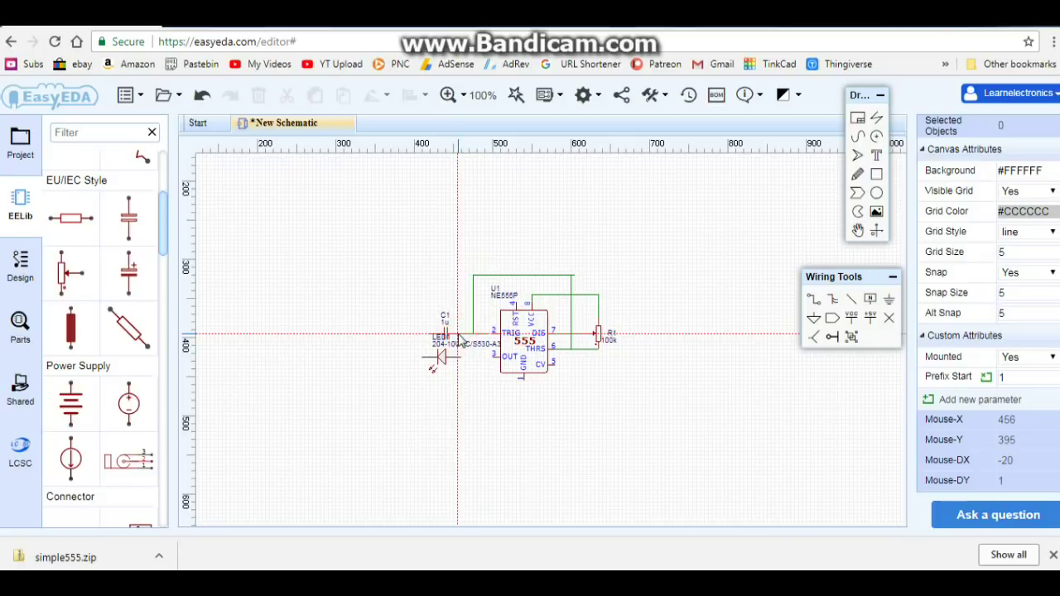
click(416, 287)
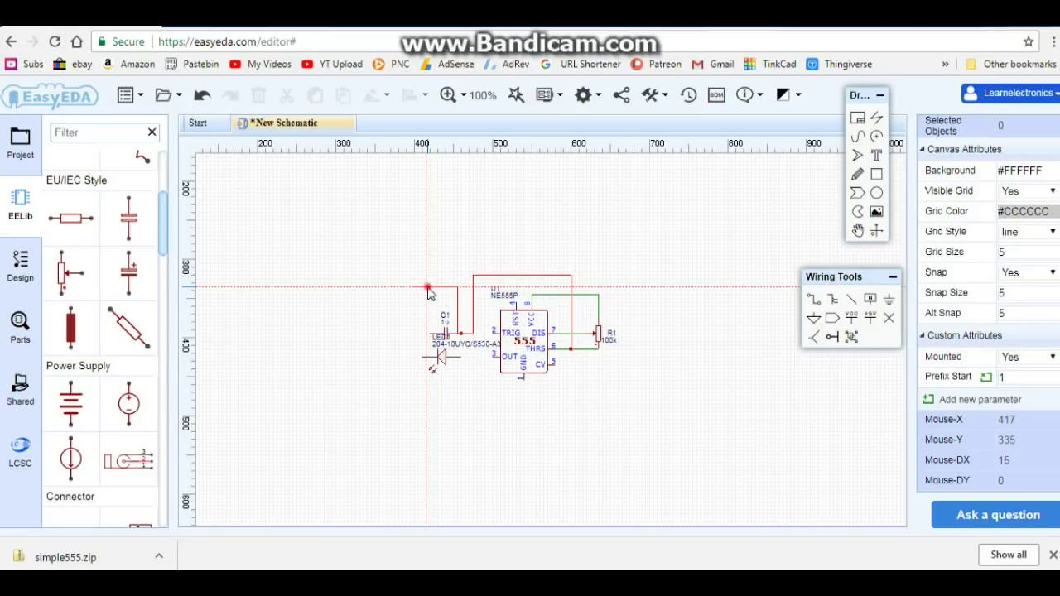
click(428, 290)
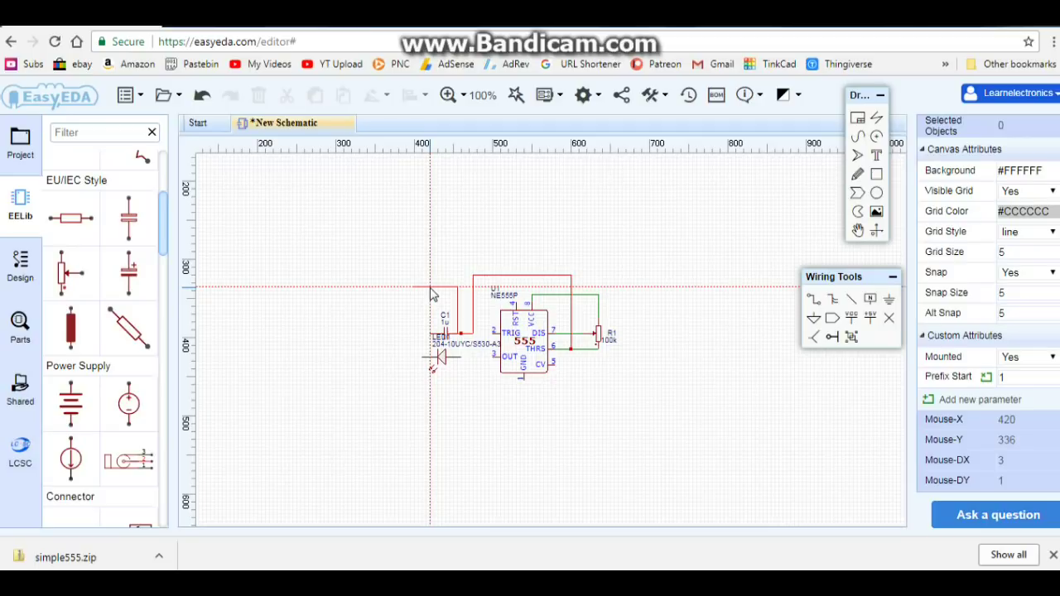
click(372, 270)
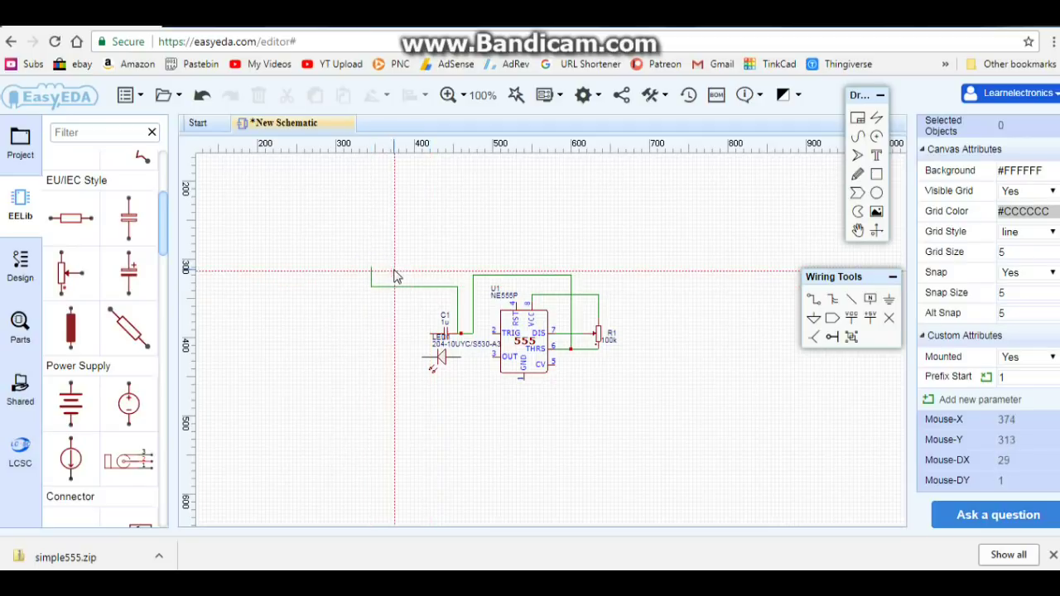
right_click(414, 241)
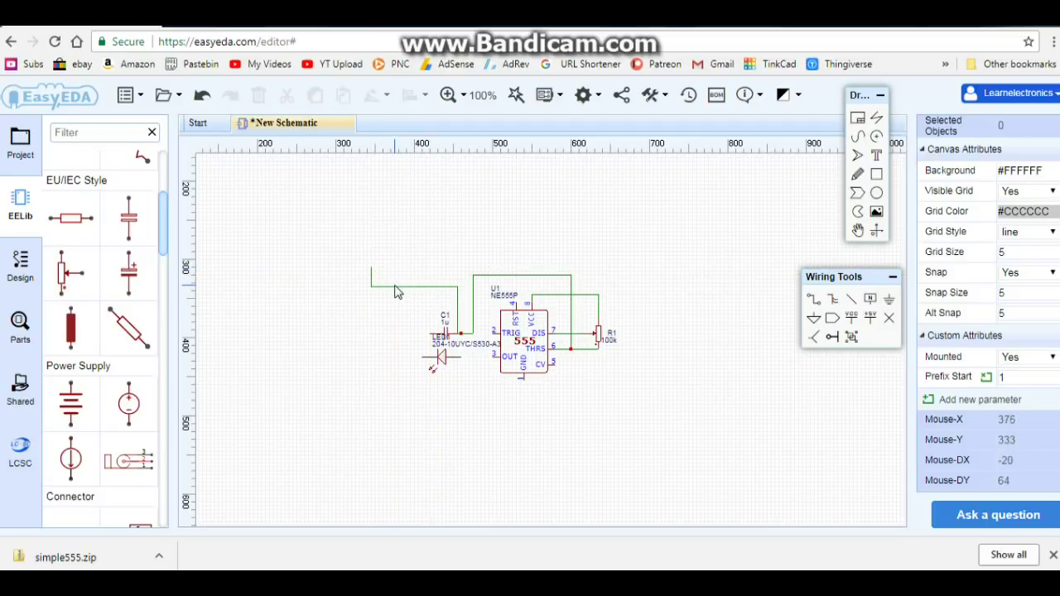
click(395, 287)
click(394, 287)
key(Delete)
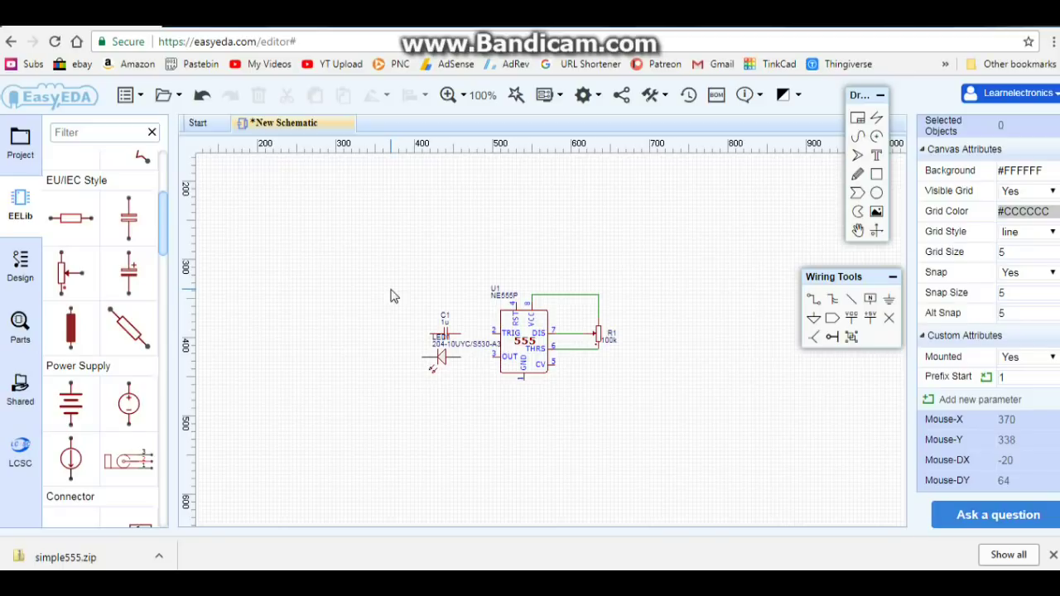
click(813, 299)
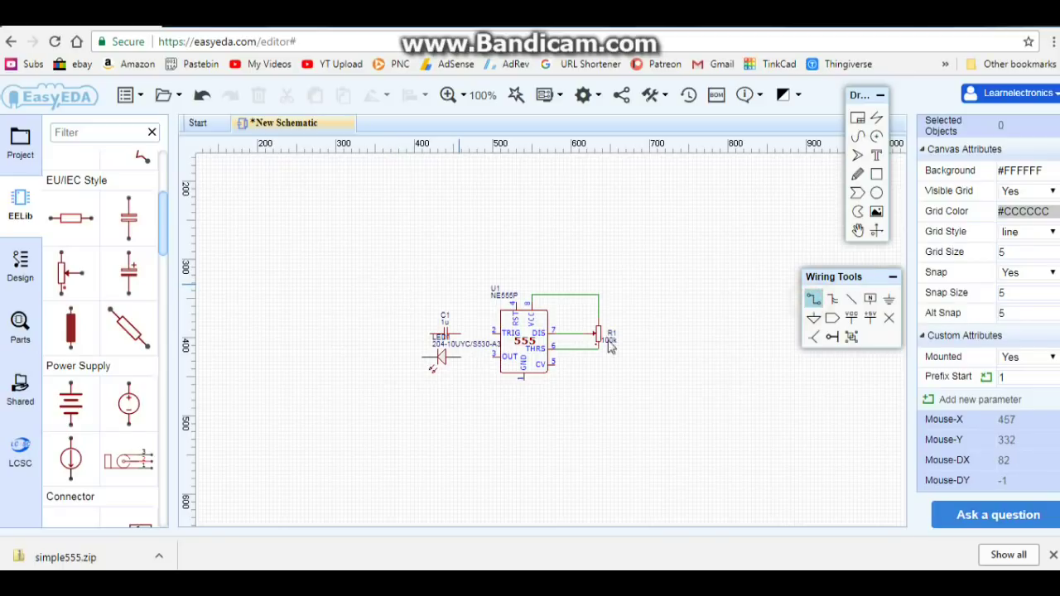
Redraw the THRS-to-TRIG wire over the 555 and join it to C1's wire.
click(569, 351)
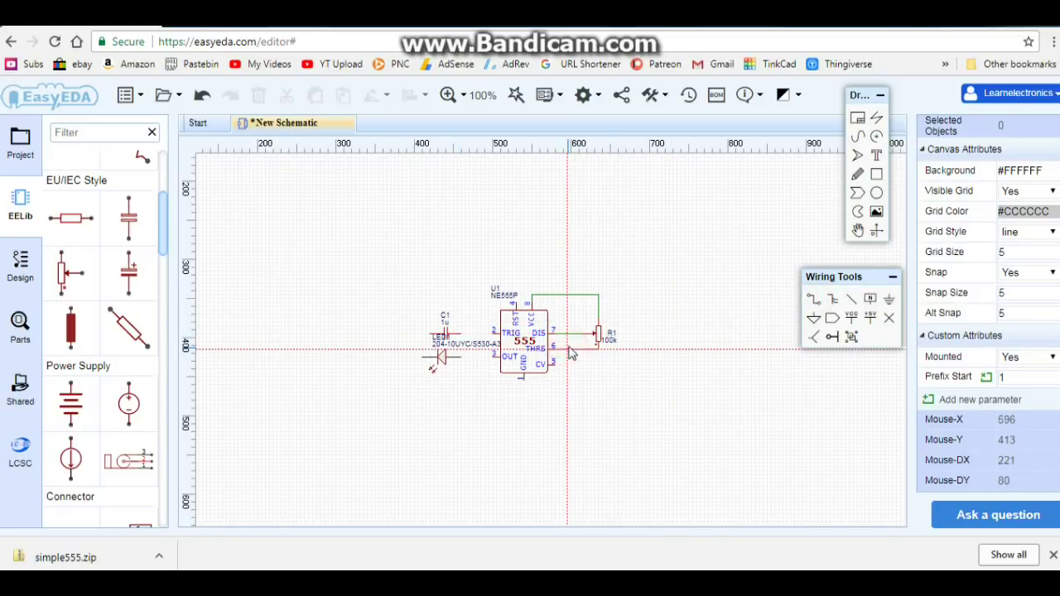
click(567, 283)
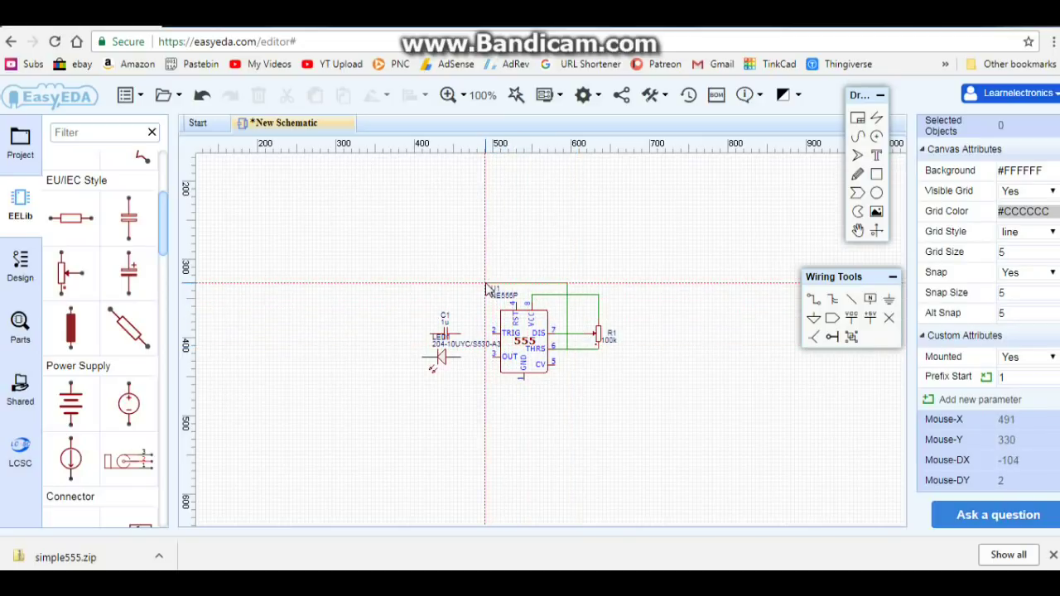
click(485, 283)
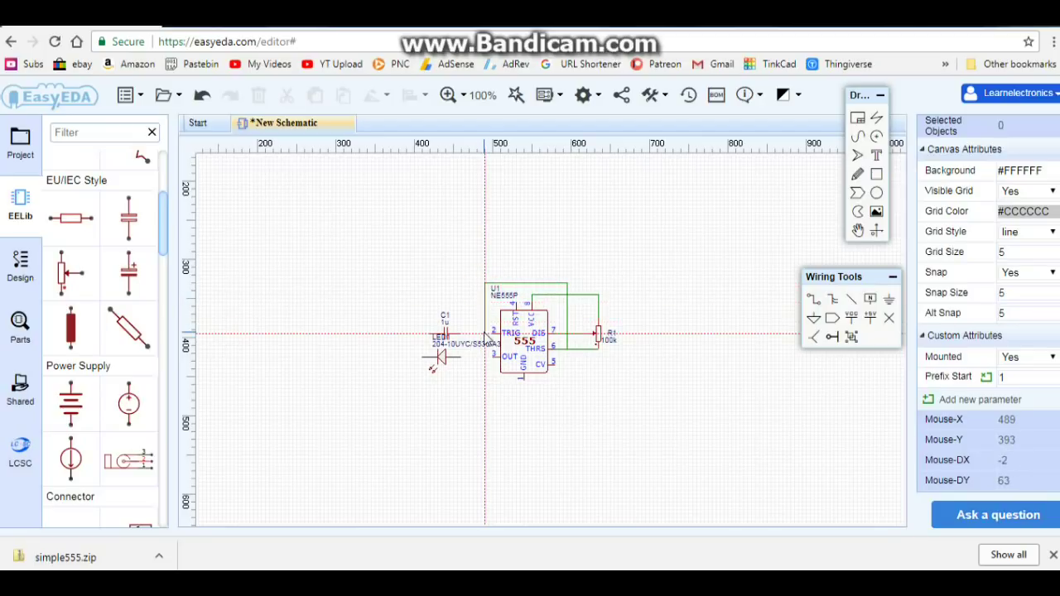
click(486, 334)
click(491, 333)
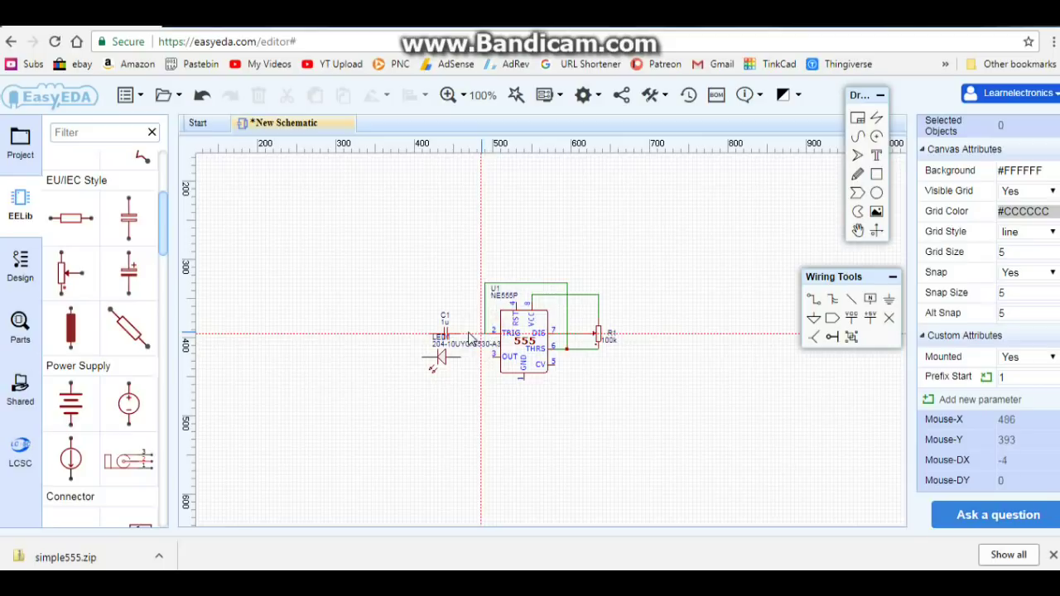
click(461, 334)
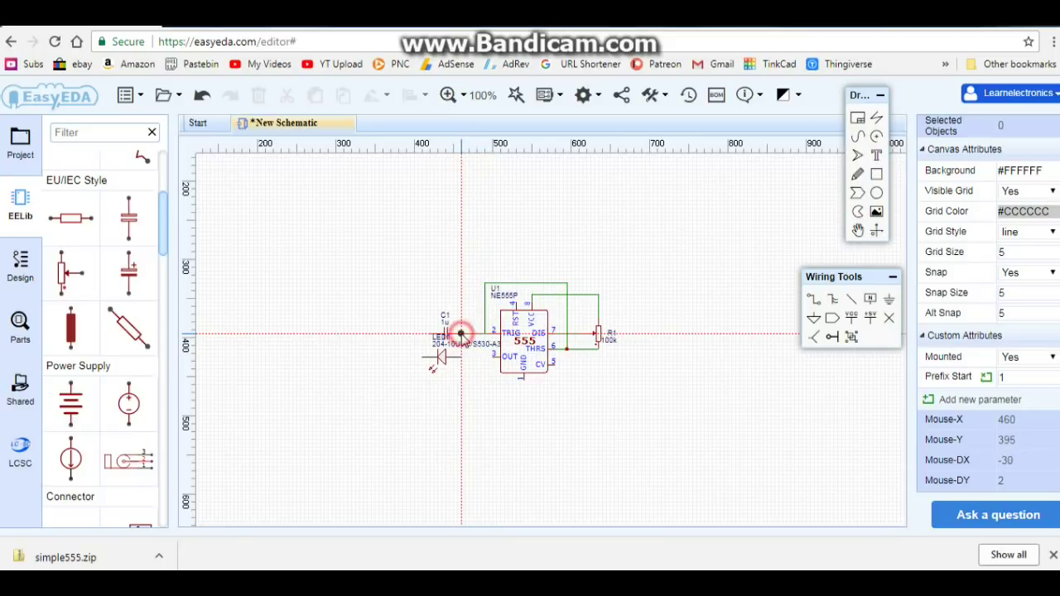
click(462, 334)
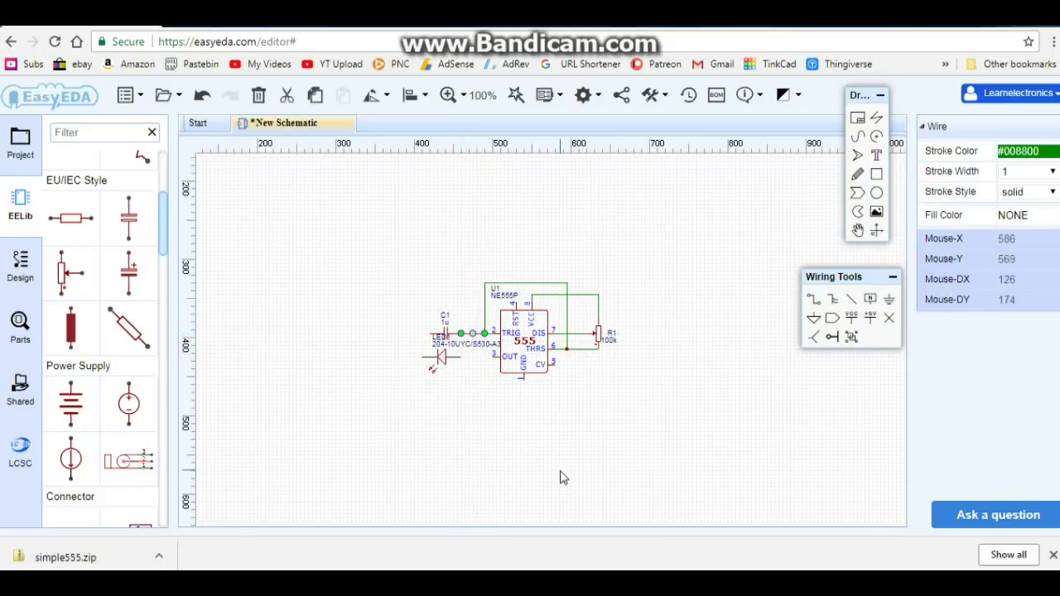
click(570, 438)
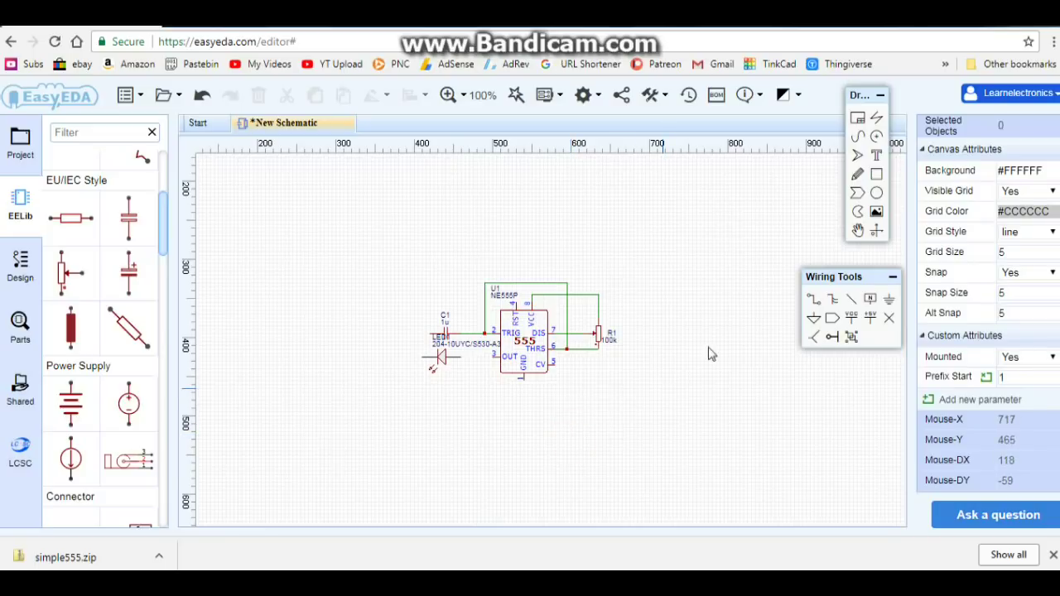
Wire the LED to the 555's OUT pin 3.
click(812, 299)
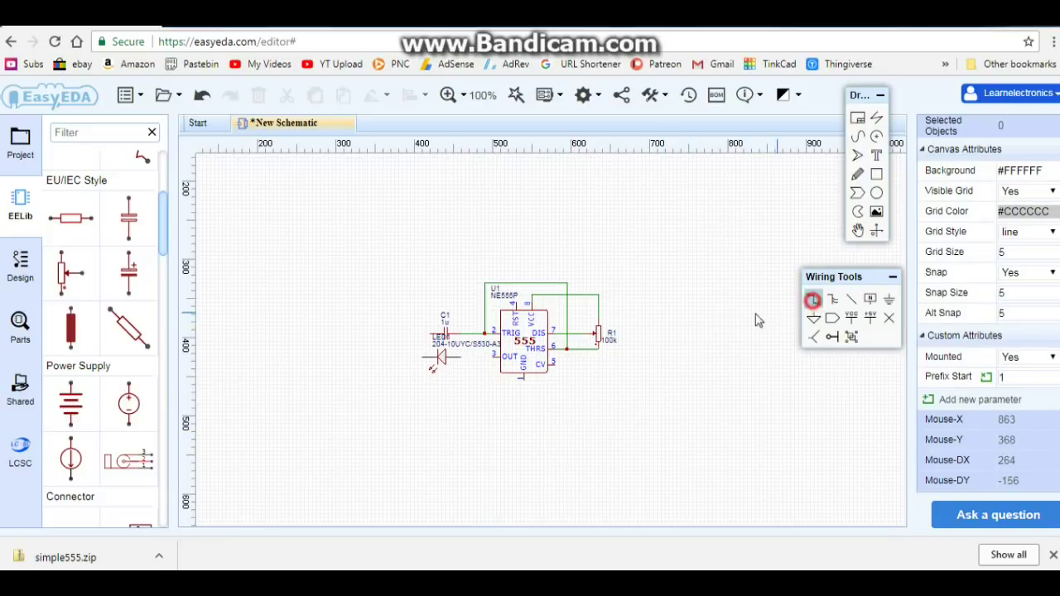
click(494, 360)
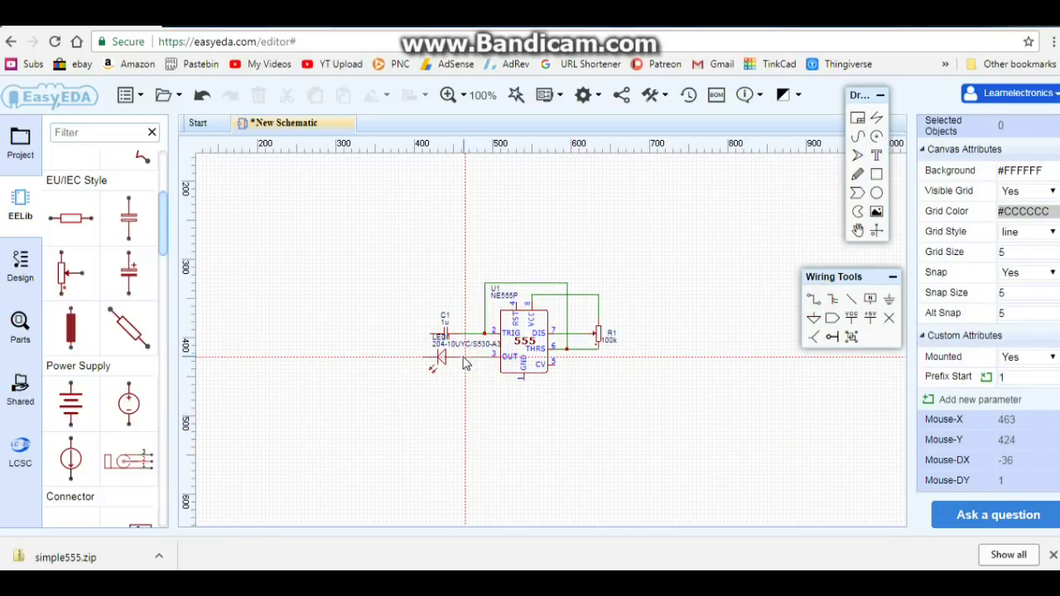
click(462, 358)
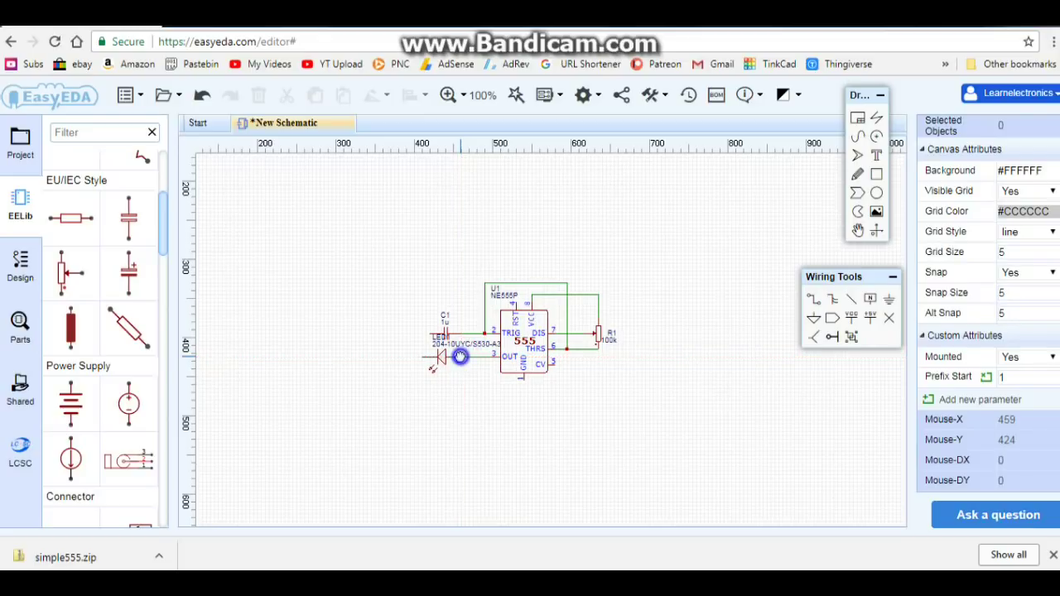
key(Escape)
click(457, 357)
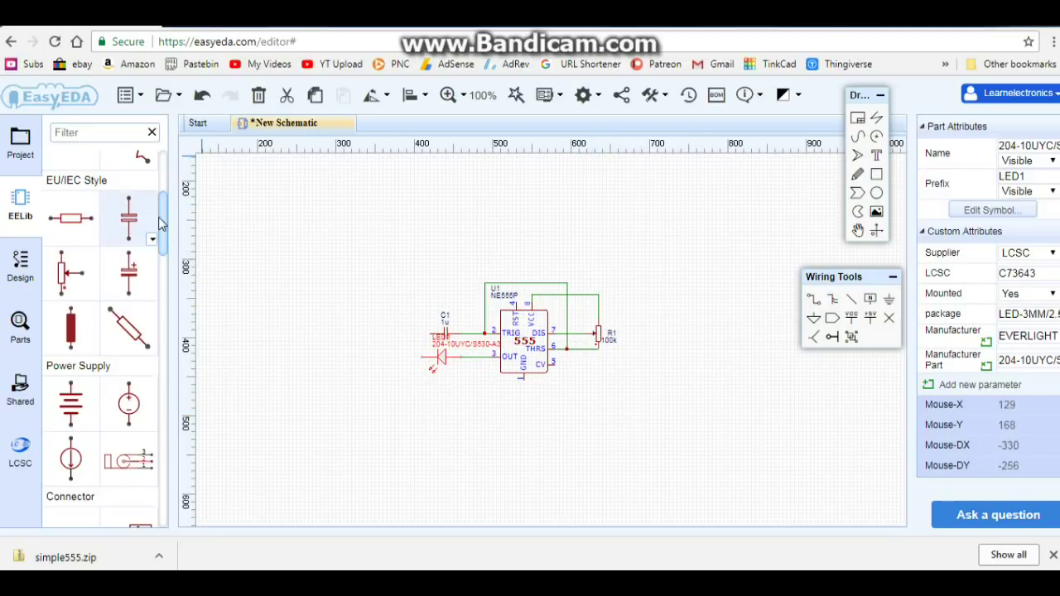
Place a VCC power symbol above the 555 chip.
drag(160, 222, 161, 182)
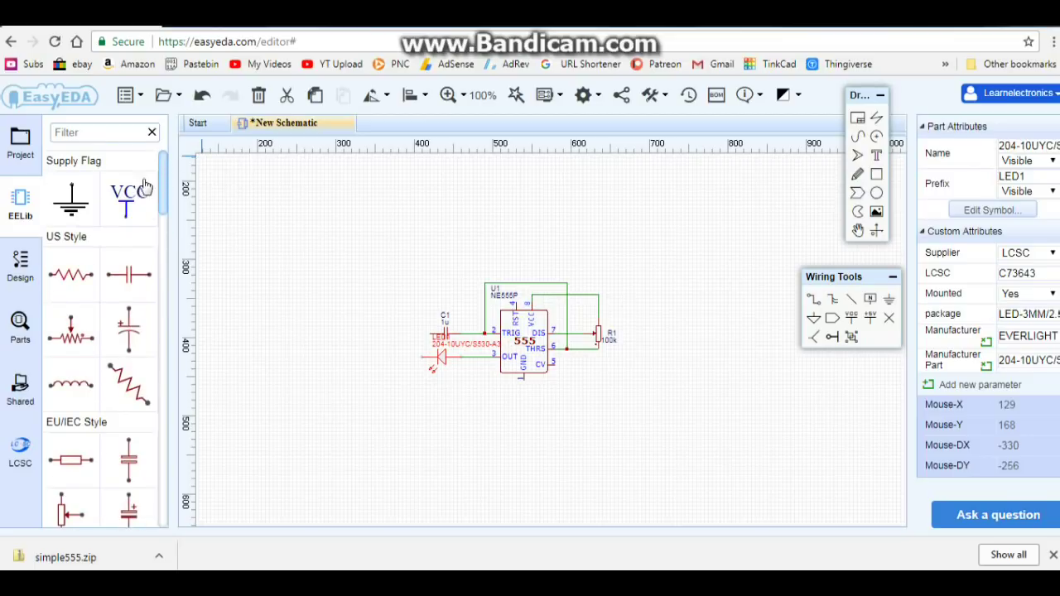
click(139, 196)
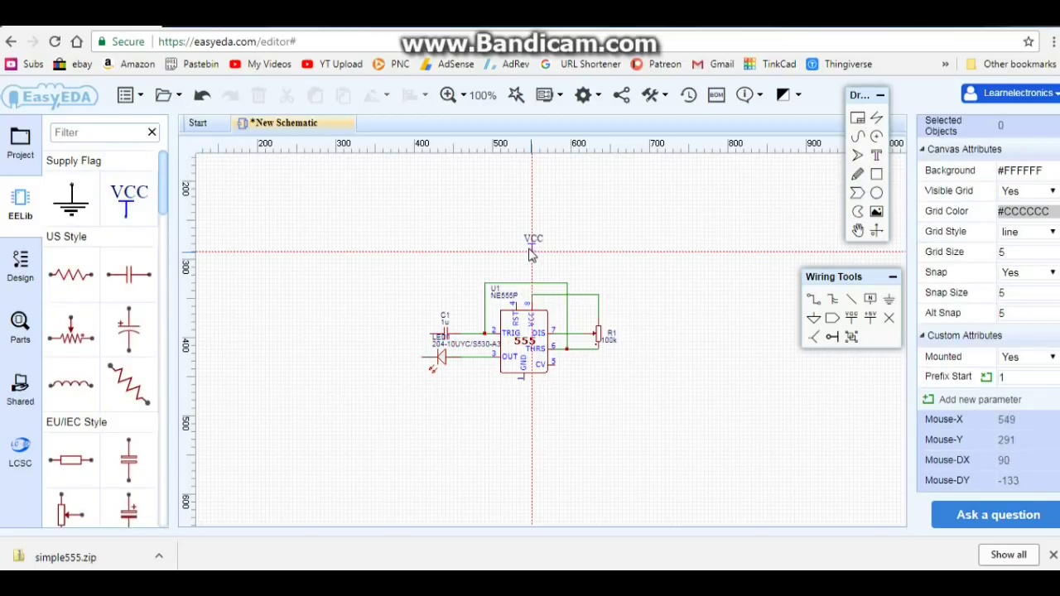
click(534, 263)
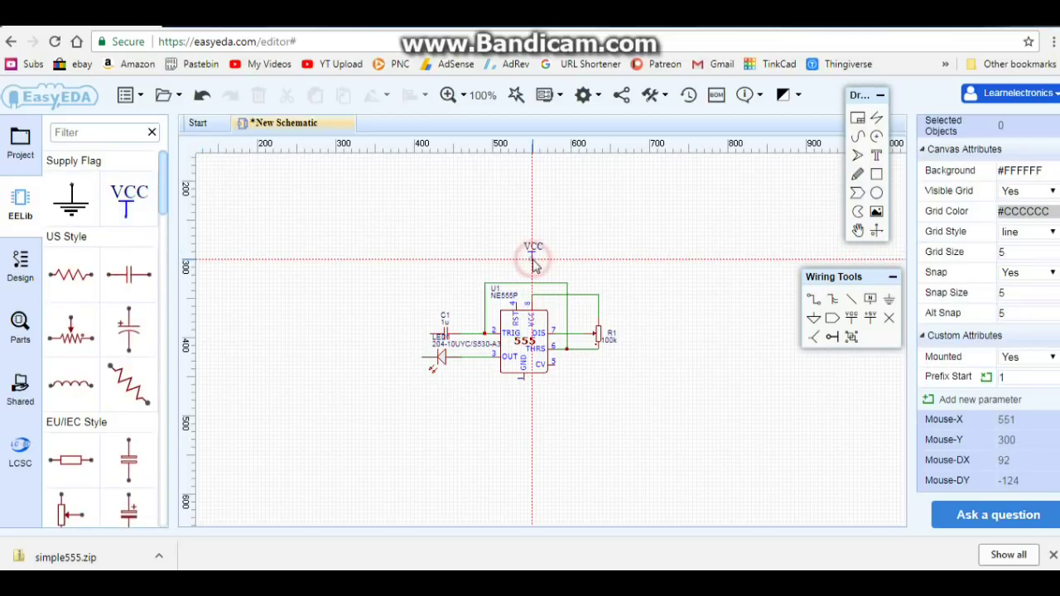
right_click(627, 264)
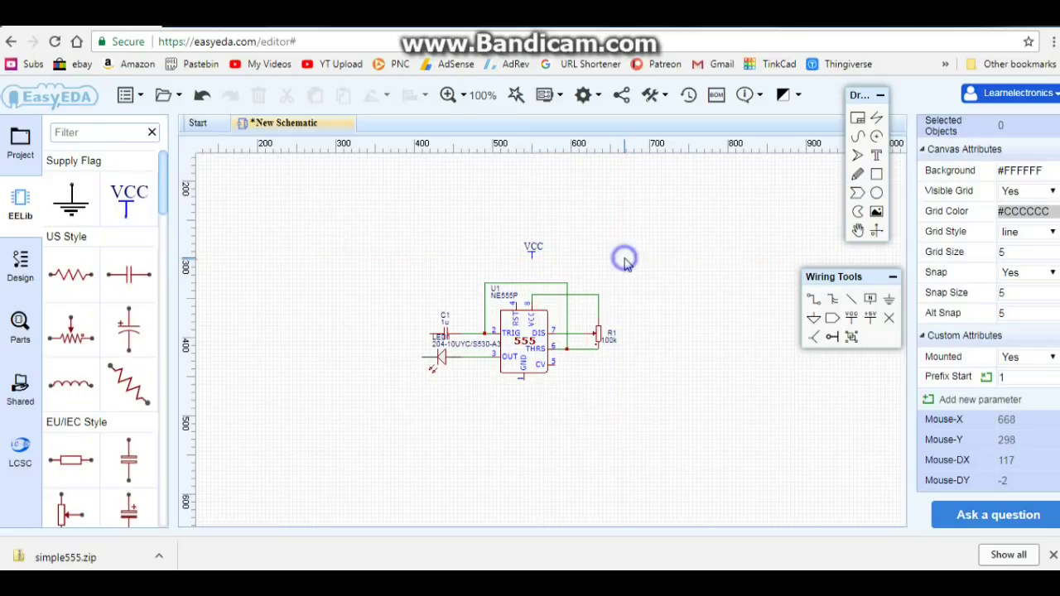
Draw a wire from pin 8 toward VCC and delete the misplaced segment beside it.
click(814, 298)
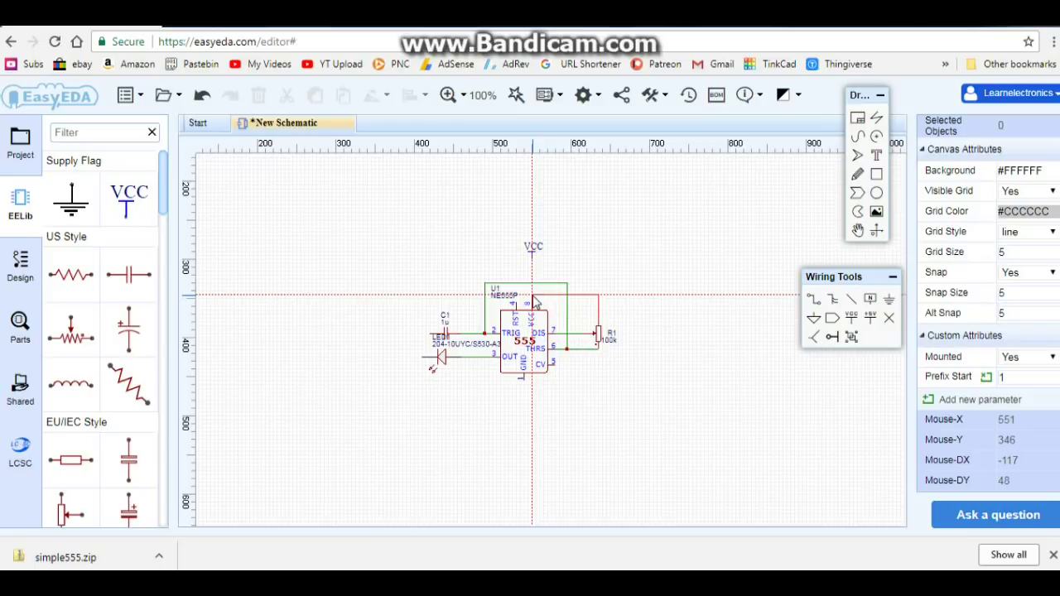
click(534, 302)
click(532, 257)
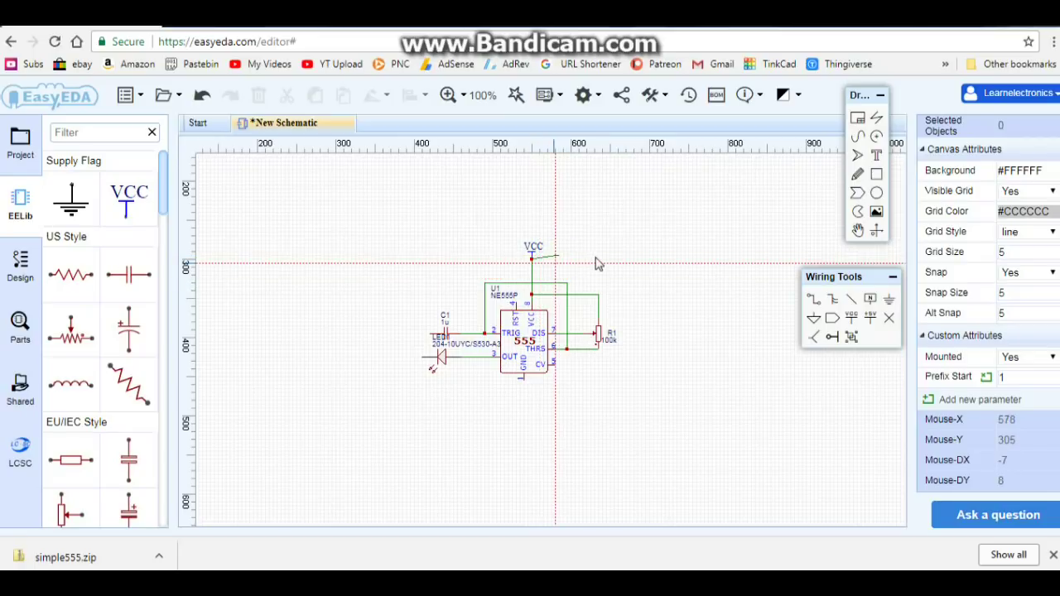
click(553, 262)
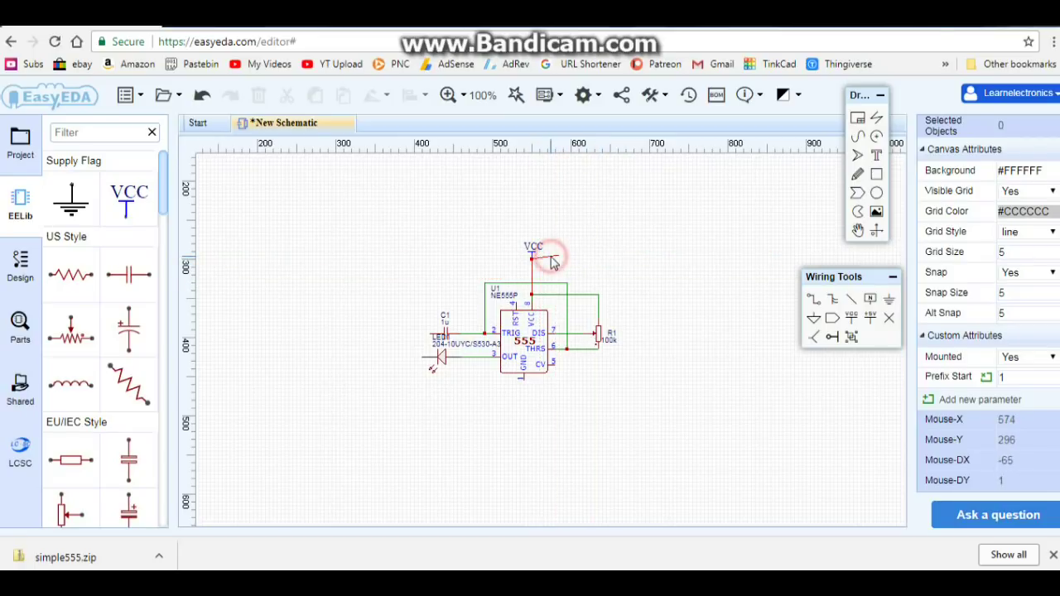
click(553, 262)
key(Delete)
Connect the 555's pin 8 to the VCC symbol with a wire.
click(813, 299)
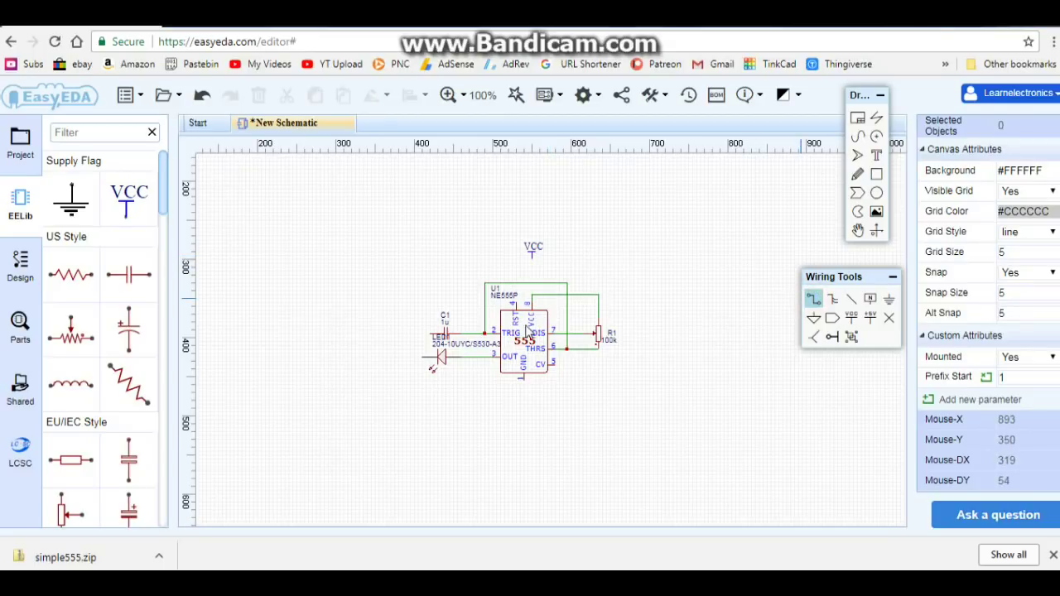
click(532, 296)
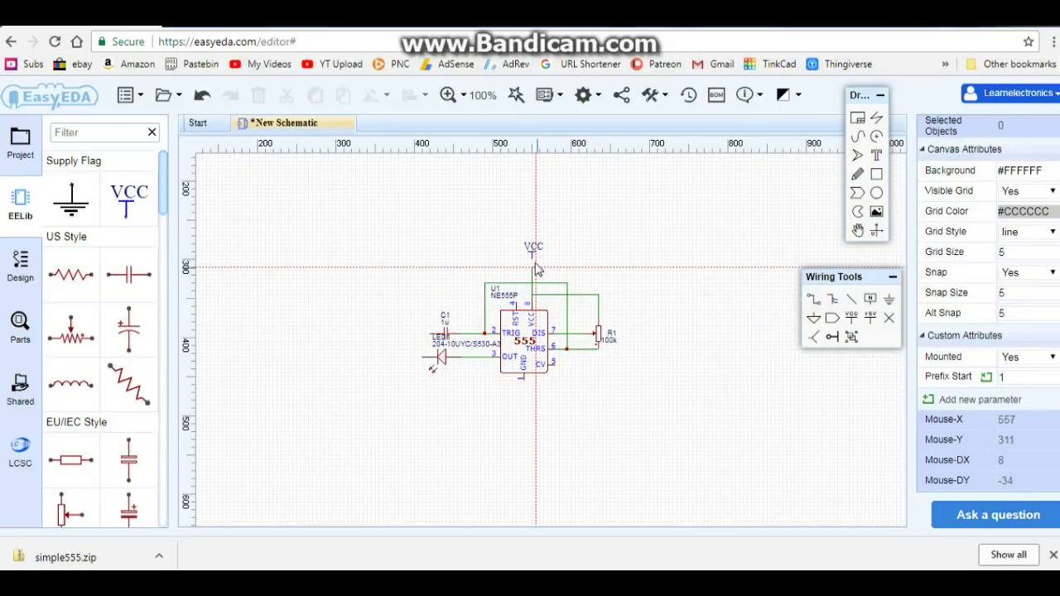
click(532, 259)
key(Escape)
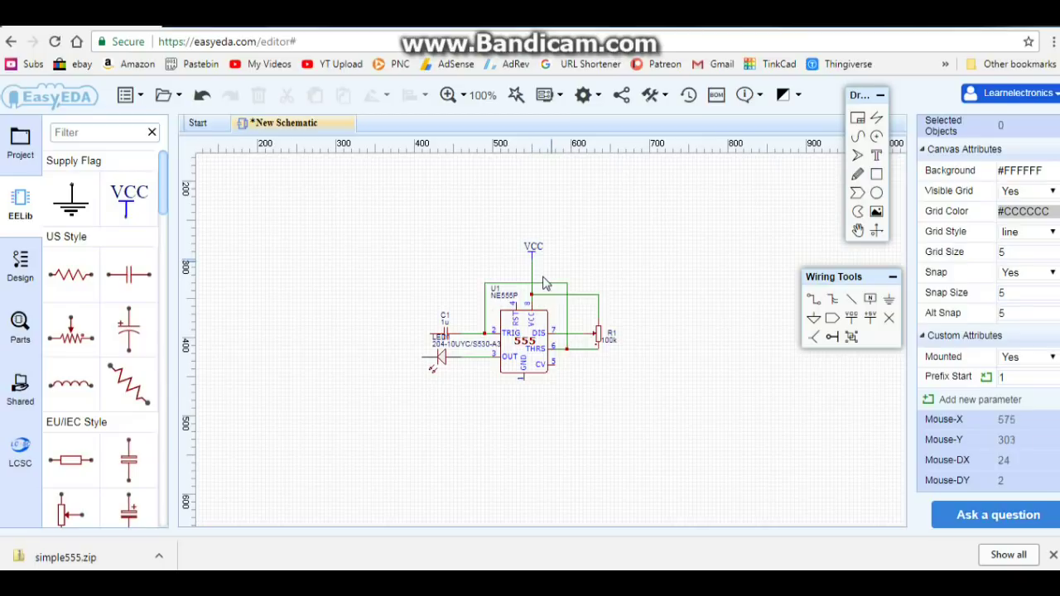
click(813, 299)
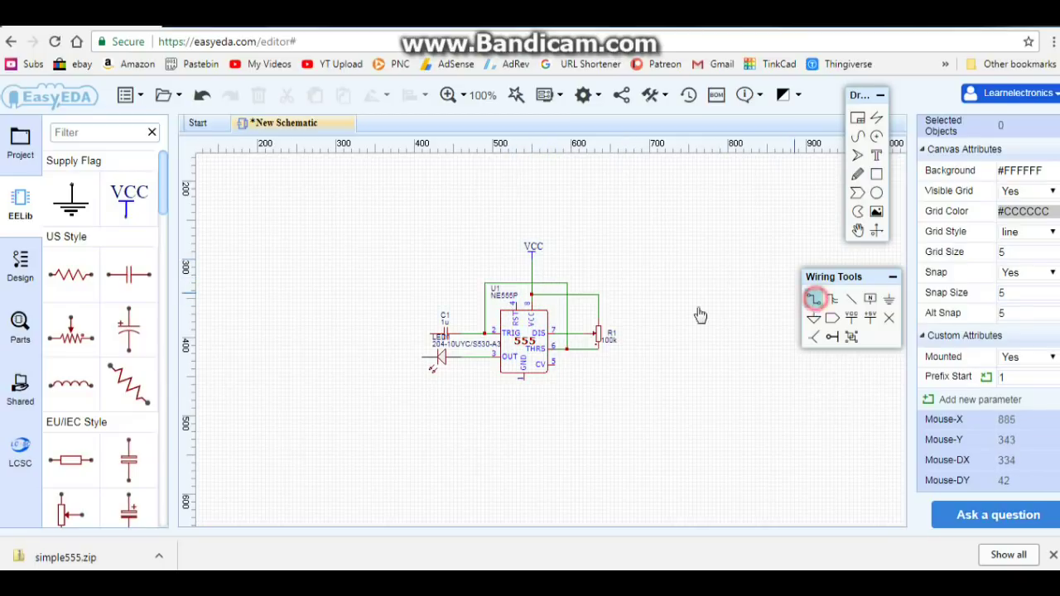
click(530, 294)
right_click(670, 222)
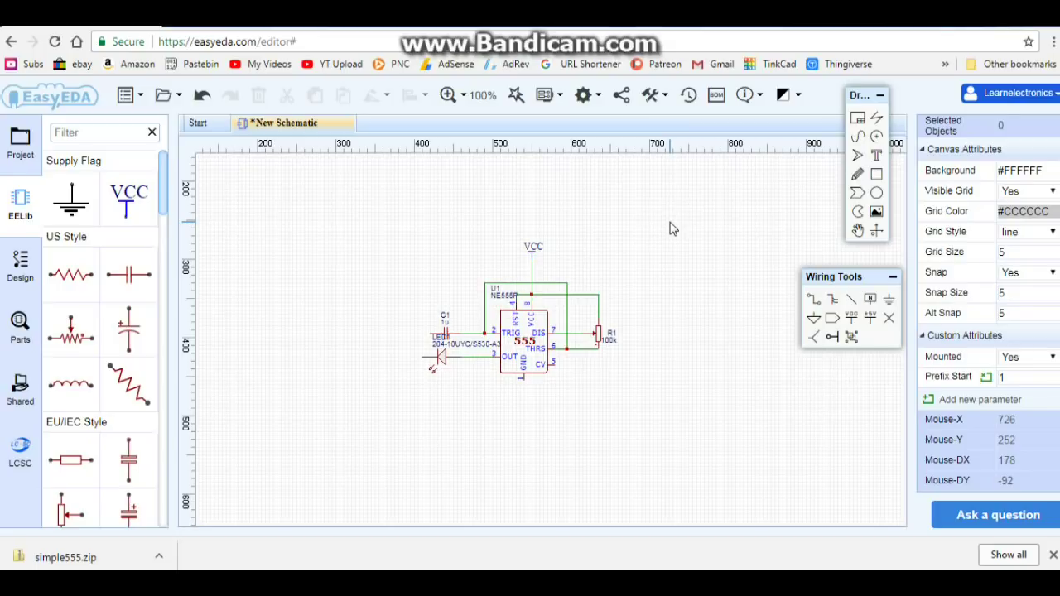
Place a ground symbol below the LED and wire it to the LED and C1.
click(71, 199)
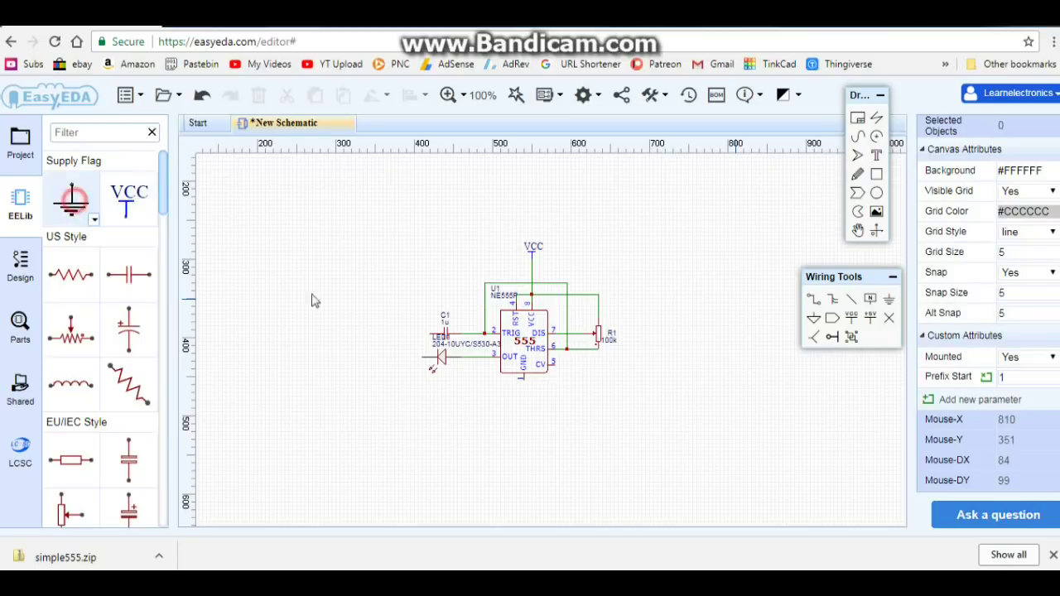
click(422, 389)
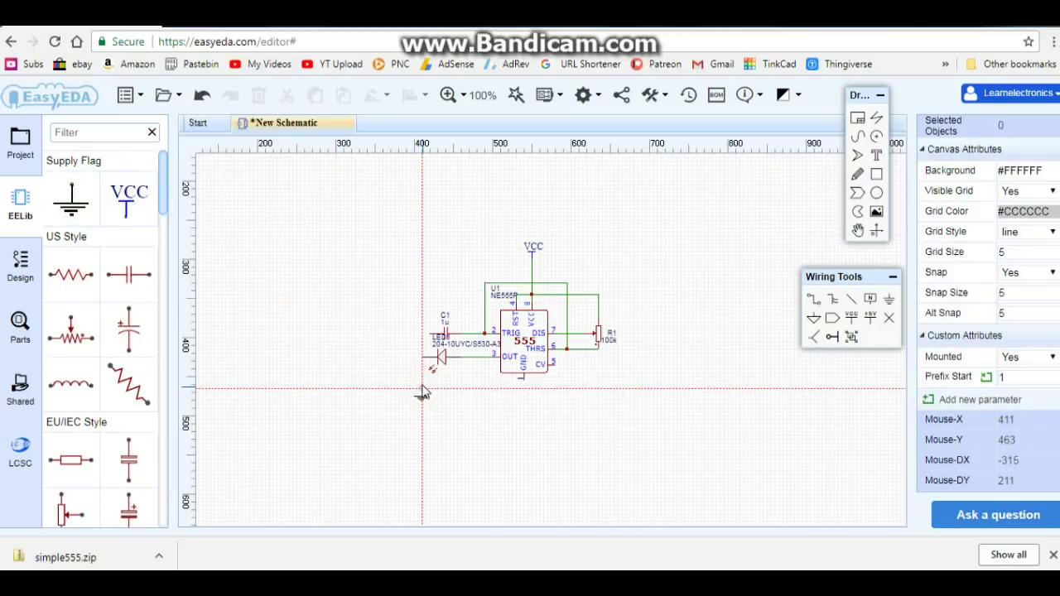
click(813, 299)
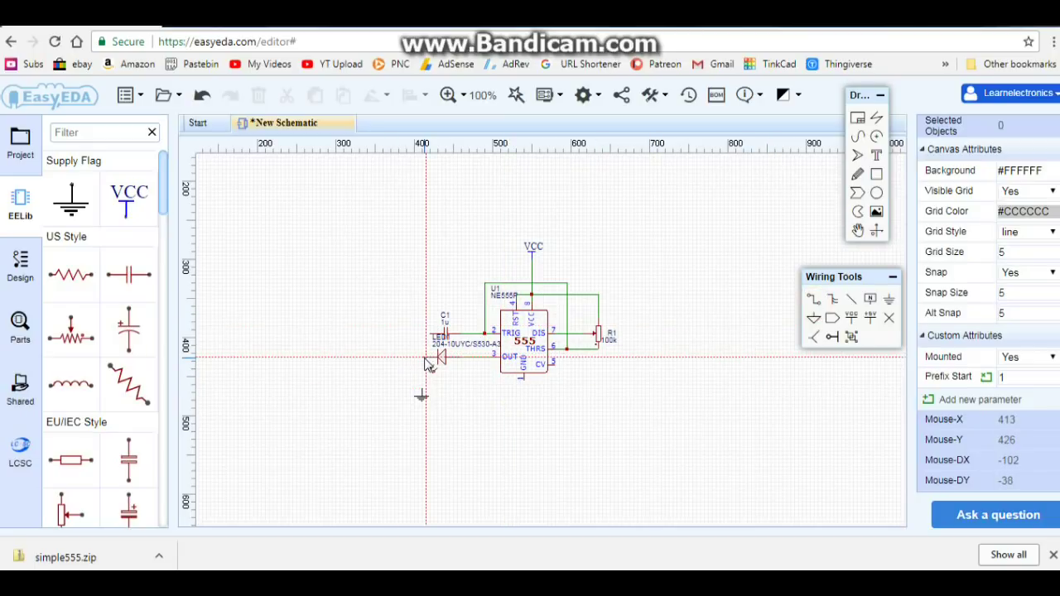
click(421, 391)
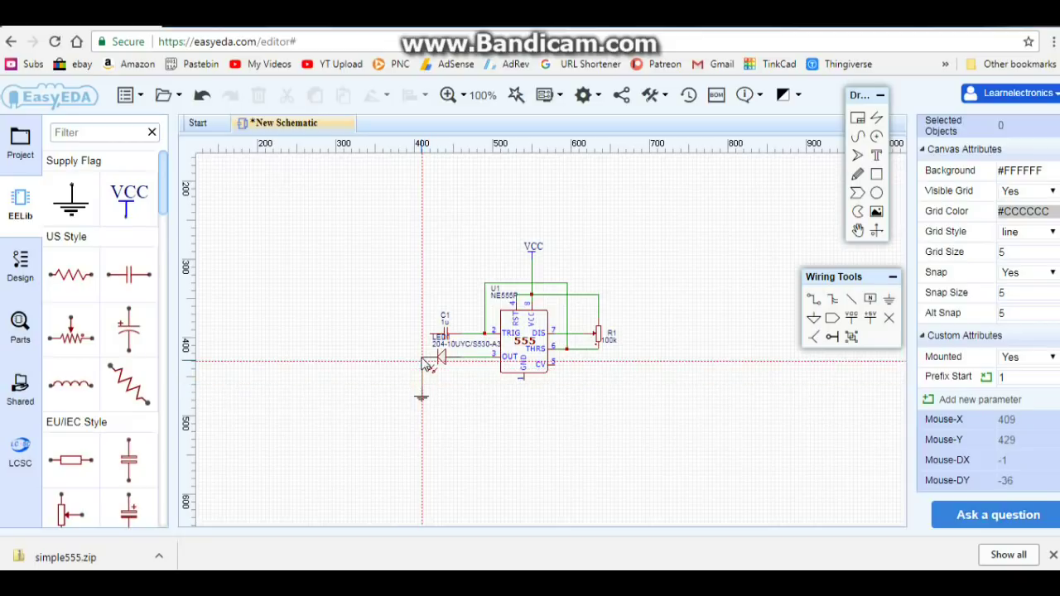
click(422, 357)
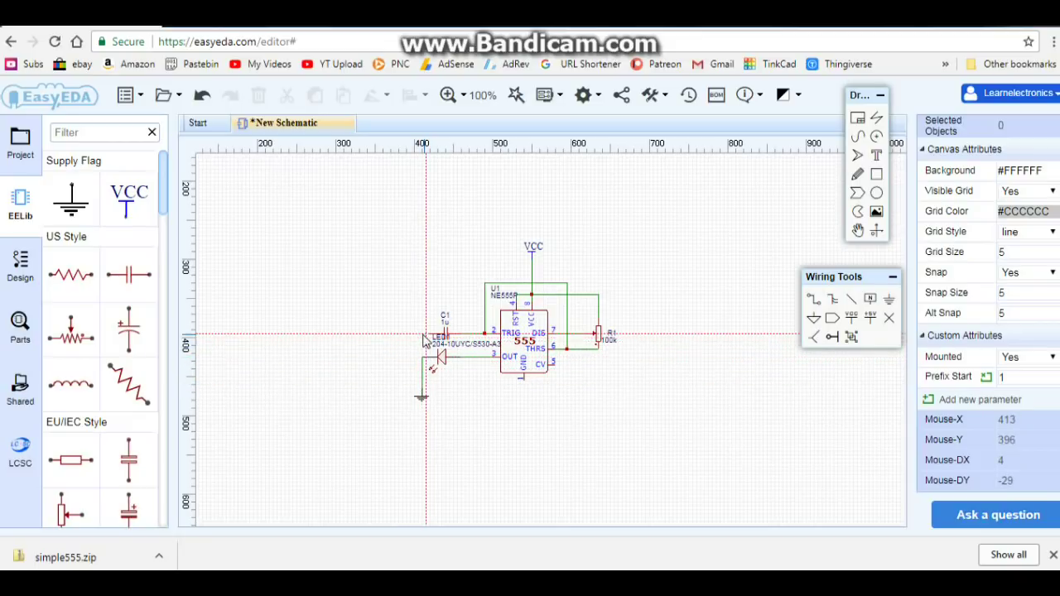
click(422, 334)
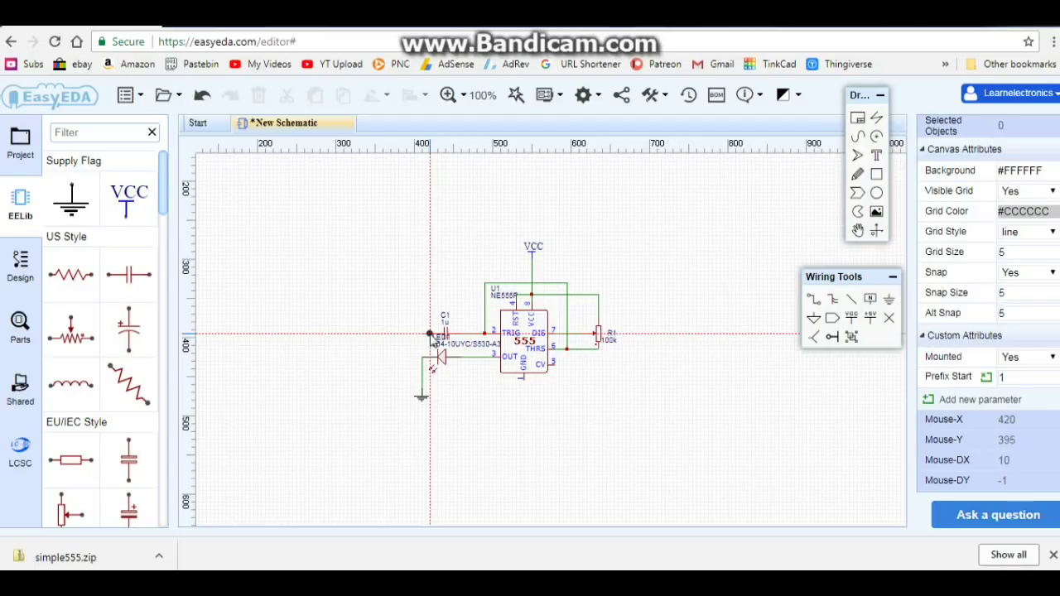
click(430, 333)
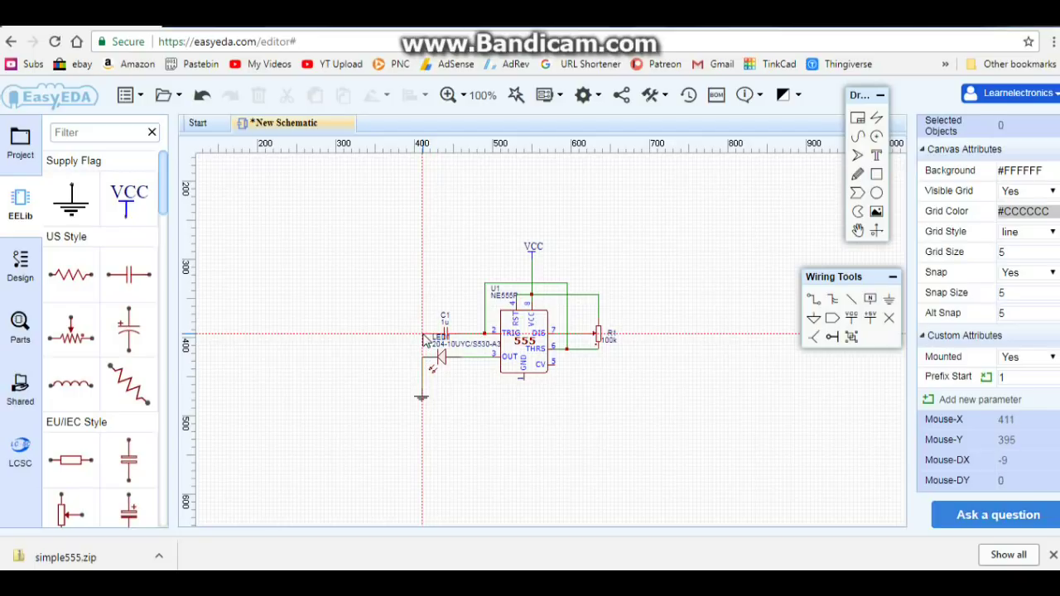
click(423, 338)
click(423, 358)
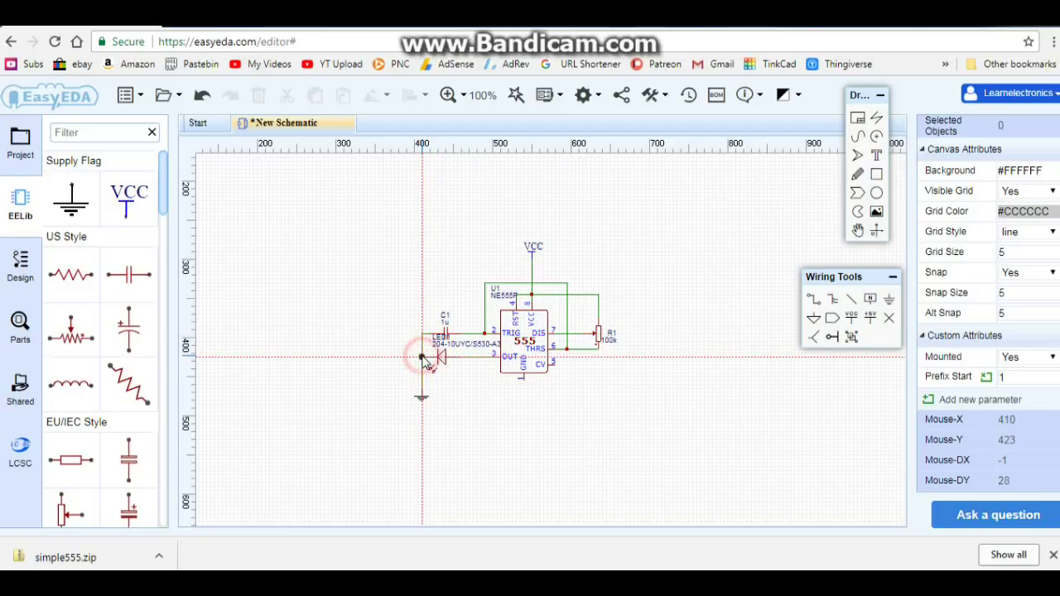
right_click(340, 355)
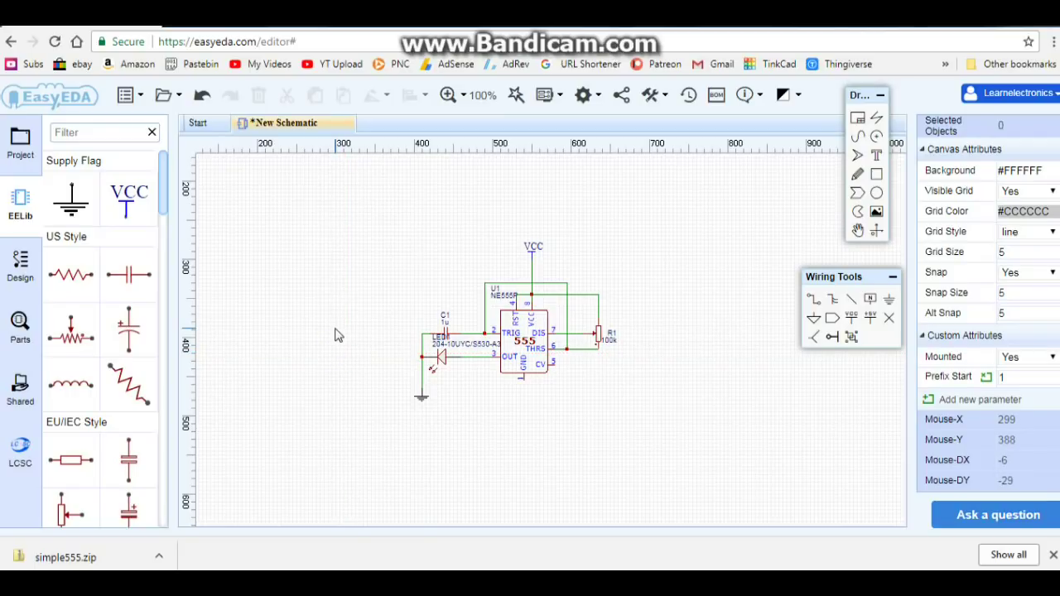
Wire the 555's GND pin to the ground line.
click(813, 299)
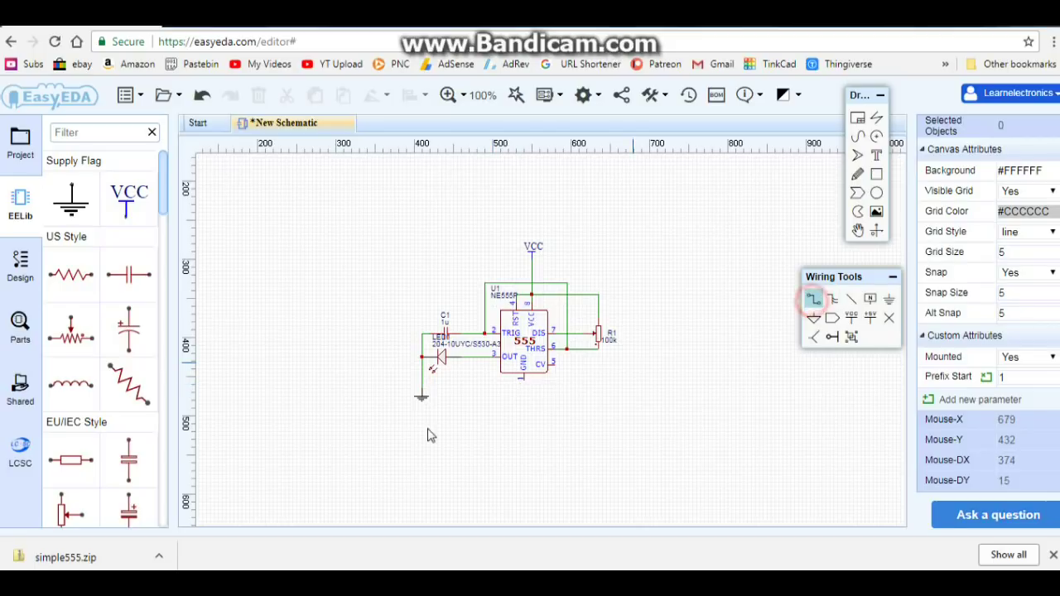
click(523, 381)
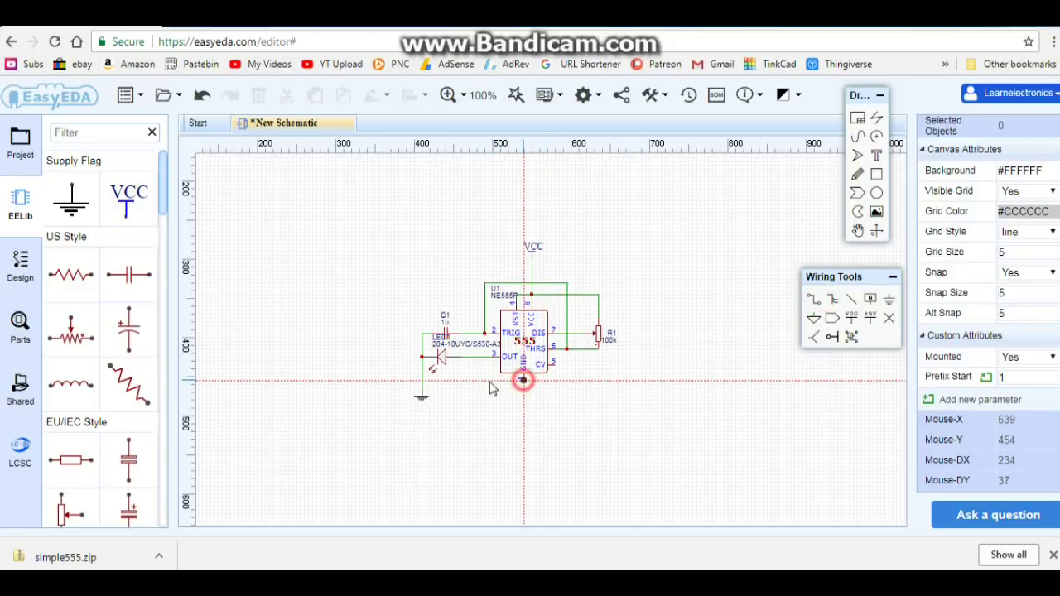
click(423, 381)
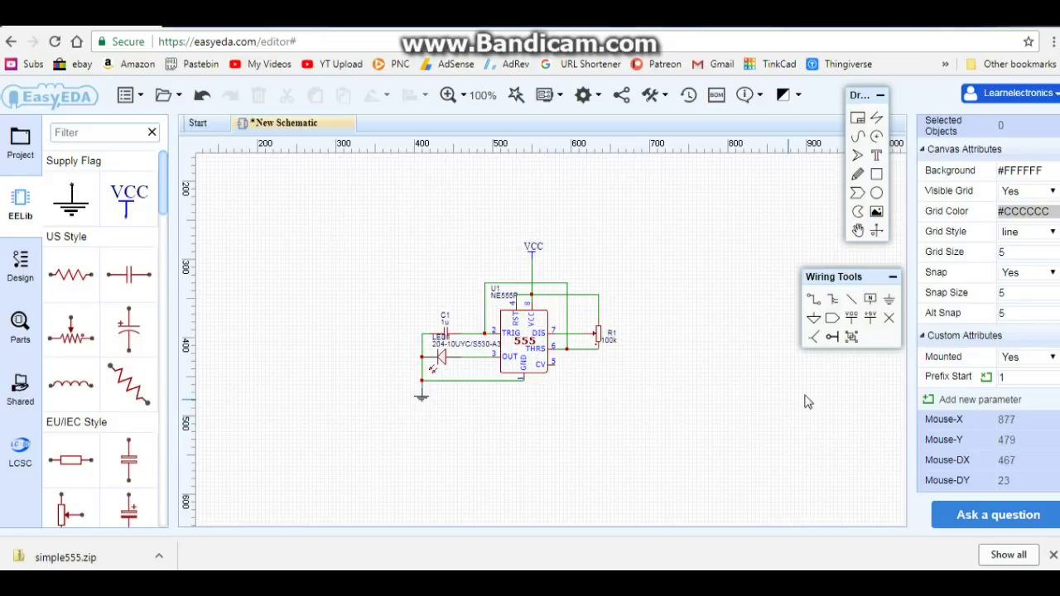
Convert the schematic to a PCB, saving it titled 'oursupersimple555' in the youtube project.
click(168, 96)
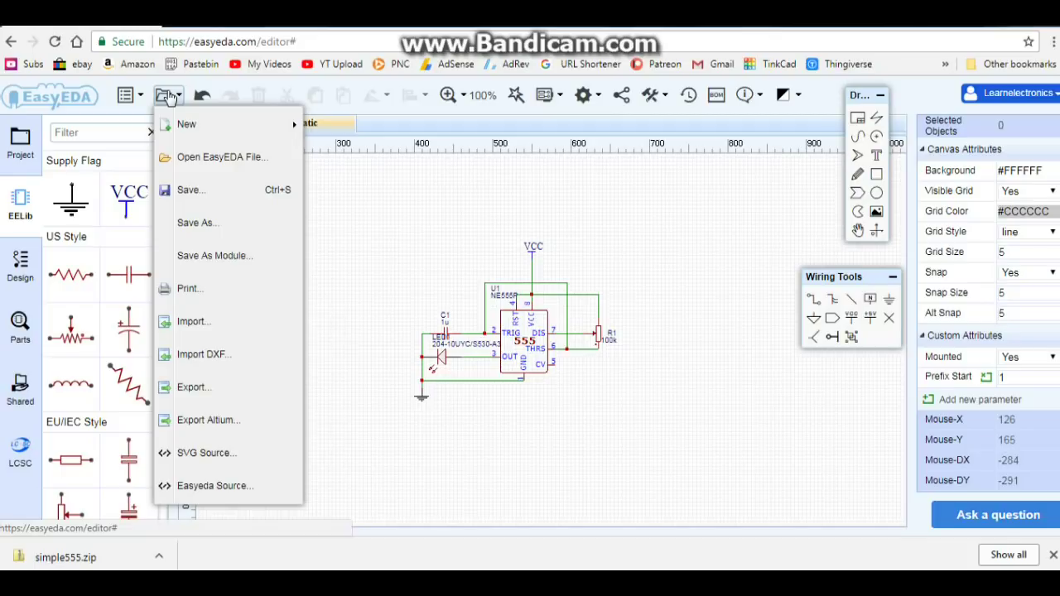
click(125, 95)
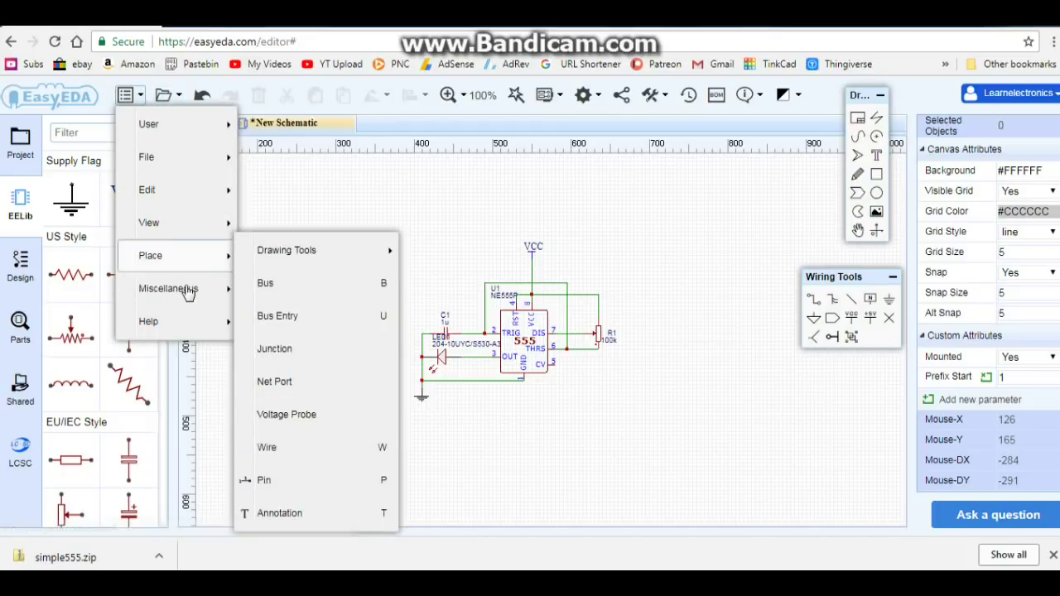
mouse_move(189, 292)
mouse_move(338, 97)
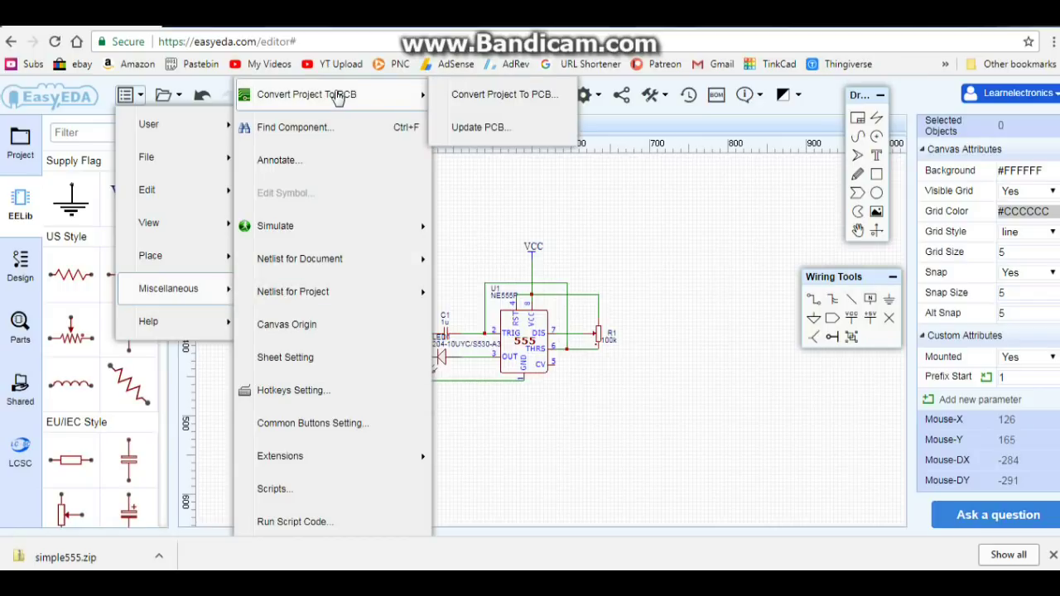
click(468, 97)
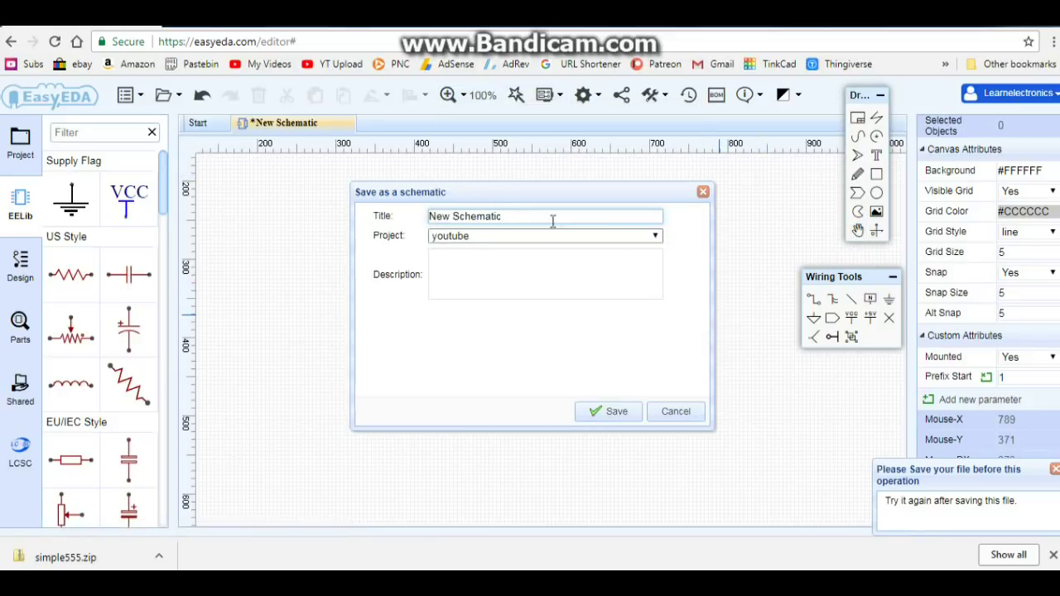
drag(553, 221, 412, 223)
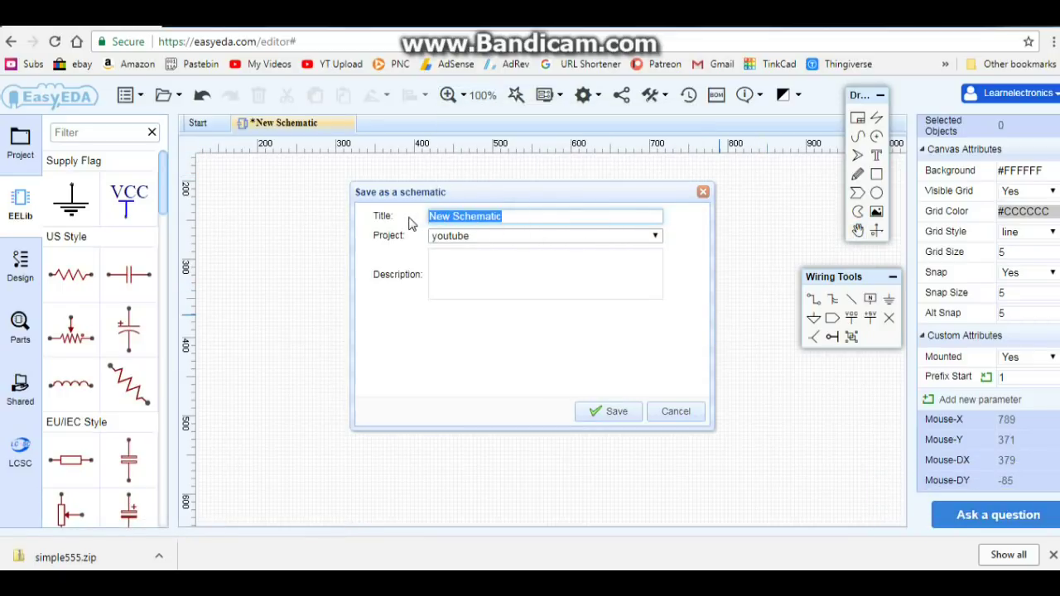
text(oursupersimple555)
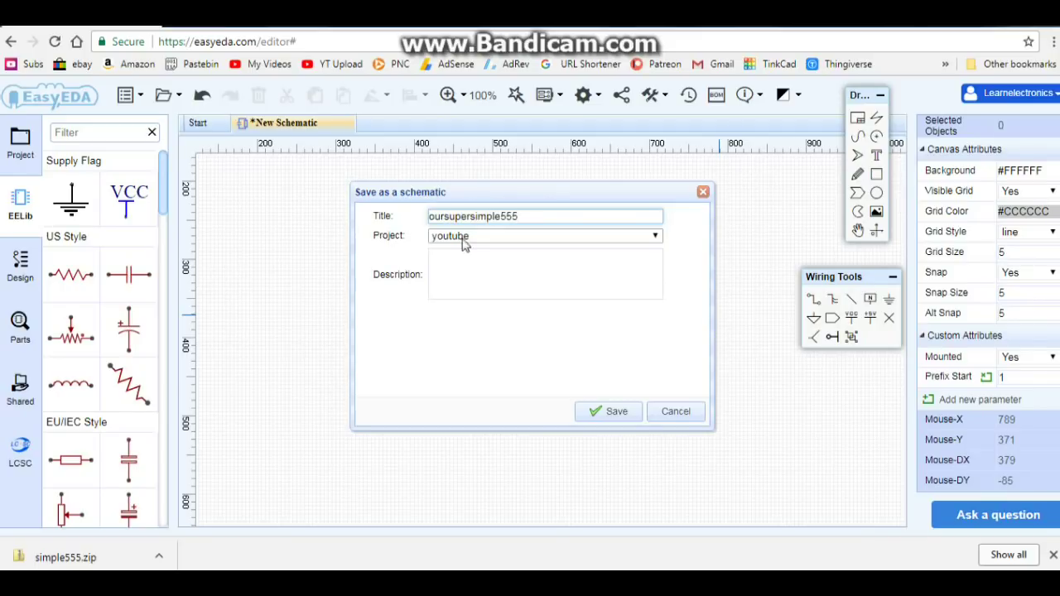
click(615, 409)
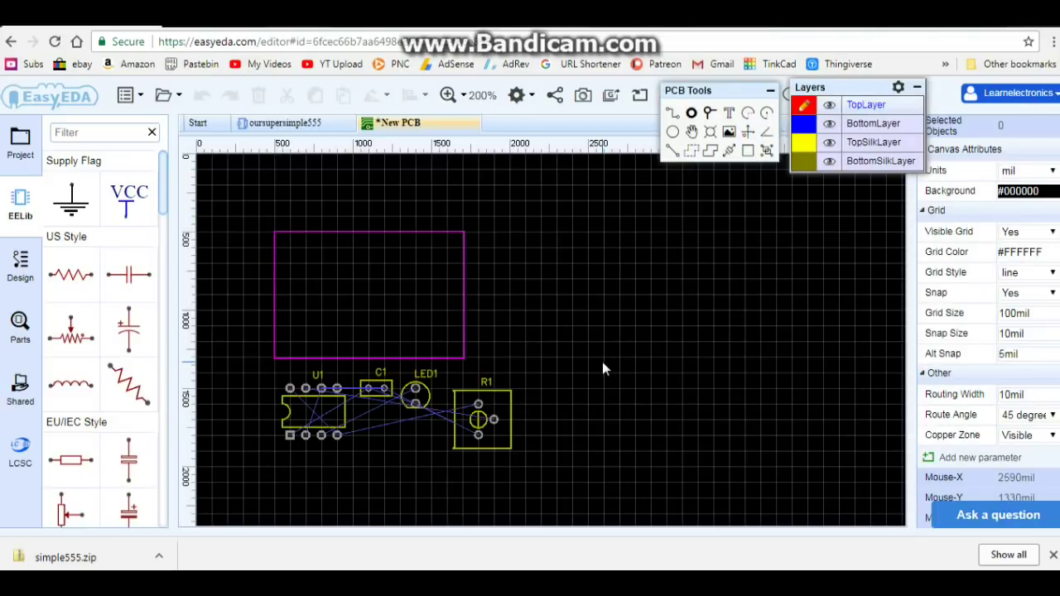
Convert the schematic into a new PCB with U1, C1, LED1 and R1 below the board outline.
mouse_move(875, 95)
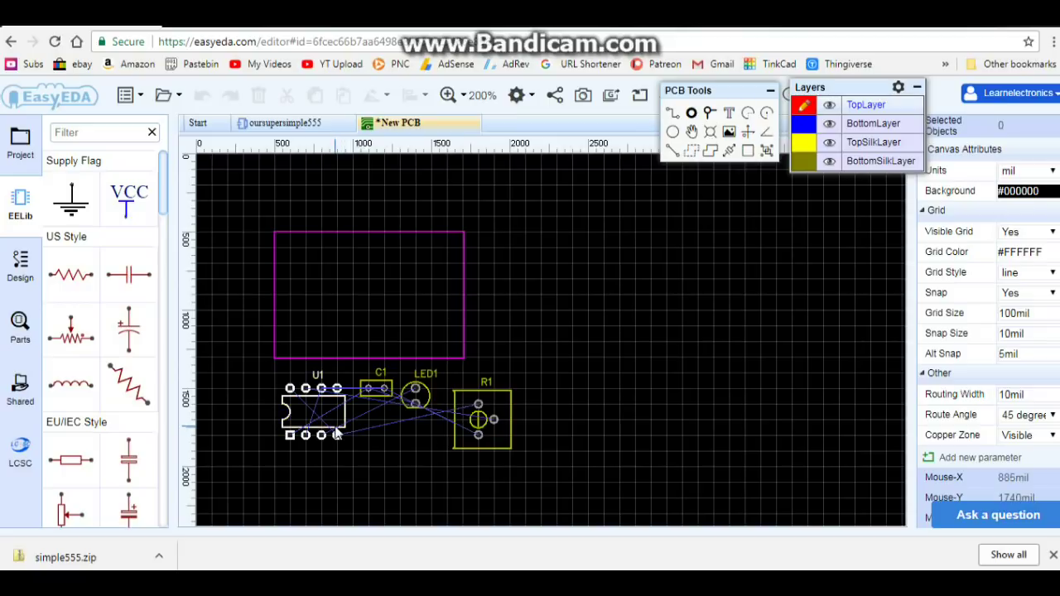
Move U1 into the board outline, rotate it a quarter turn clockwise, and nudge it higher.
drag(337, 434, 385, 309)
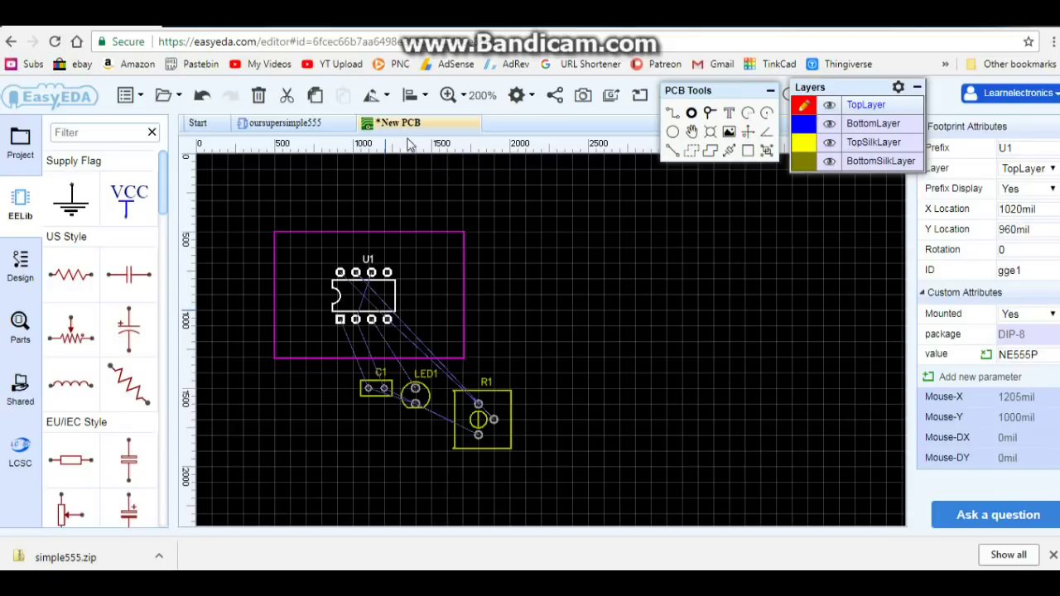
click(383, 96)
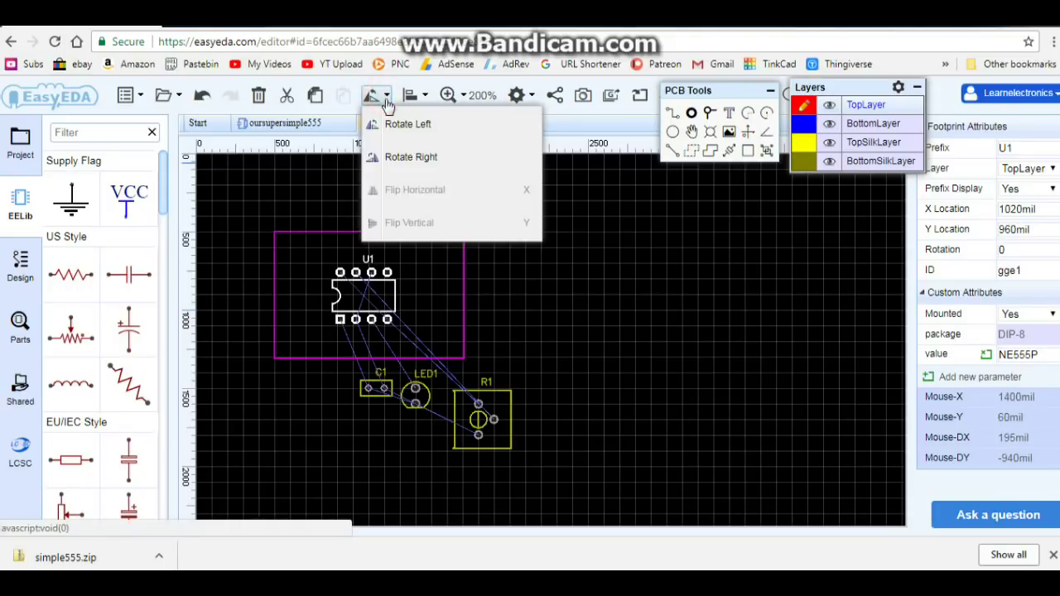
click(400, 162)
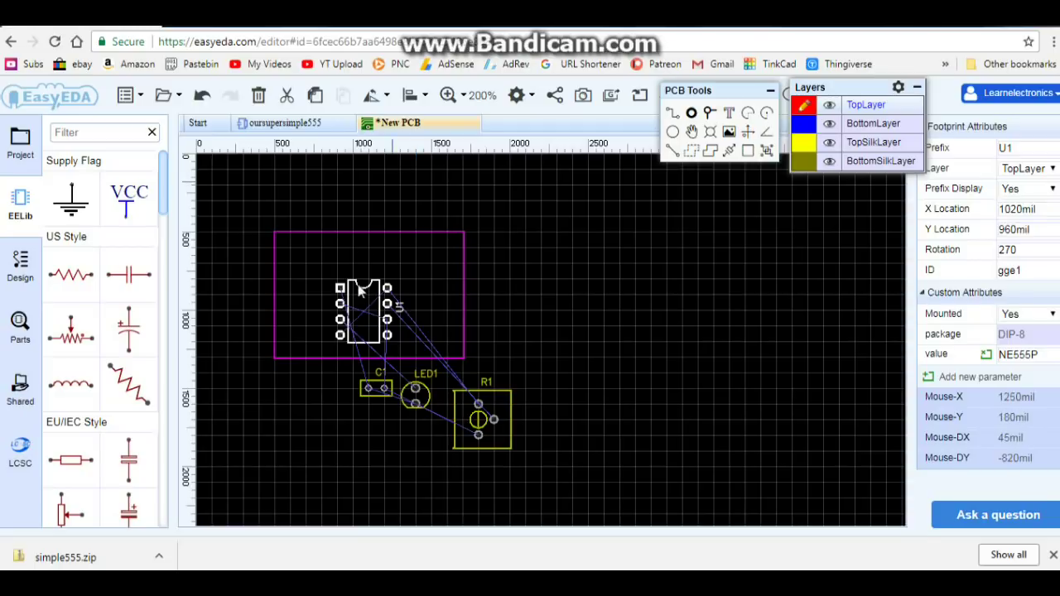
drag(362, 288, 361, 268)
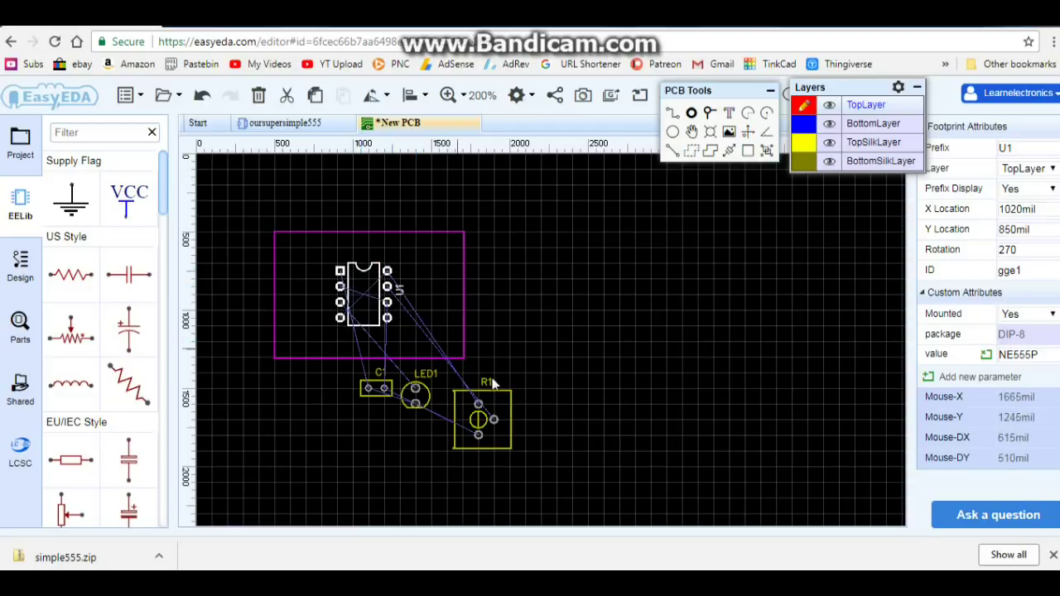
Place R1 on the board to the right of U1.
drag(500, 392, 448, 258)
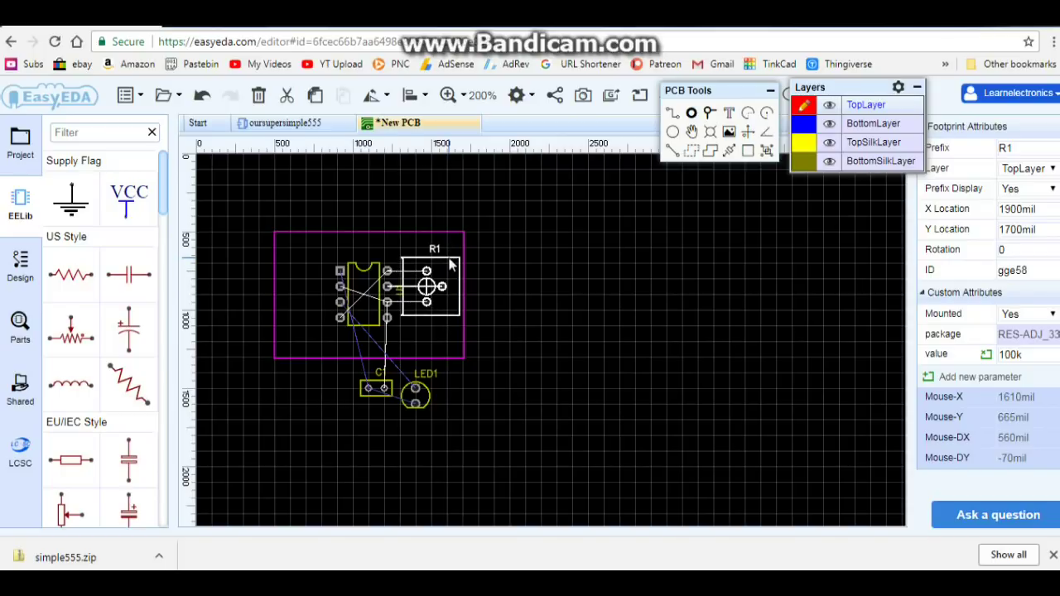
click(360, 398)
click(310, 353)
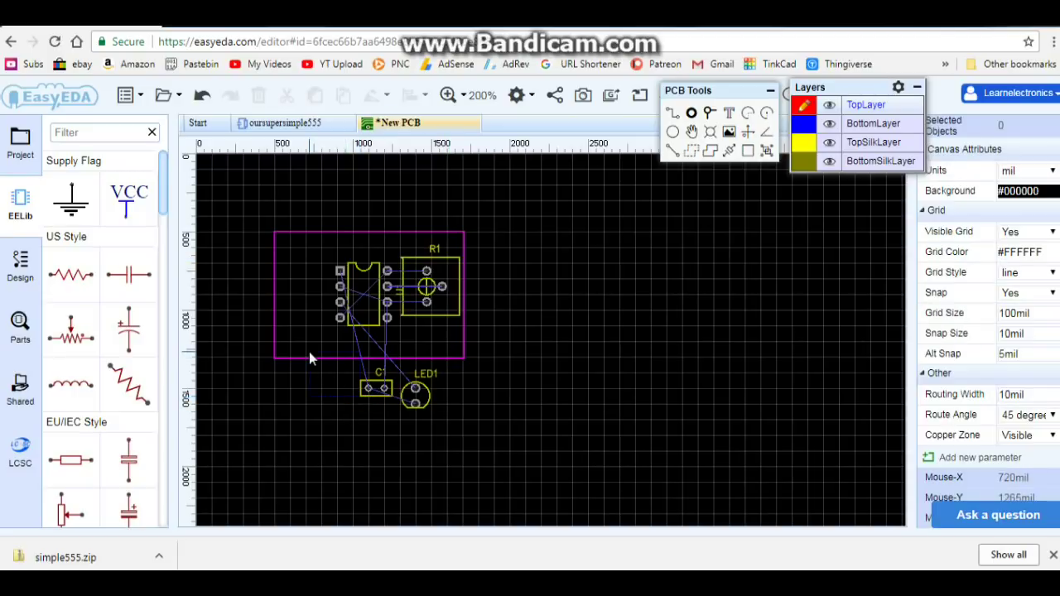
Move C1 beside U1, rotate LED1 a quarter turn clockwise and place it below C1, zooming to 500%.
click(336, 409)
drag(362, 399, 292, 290)
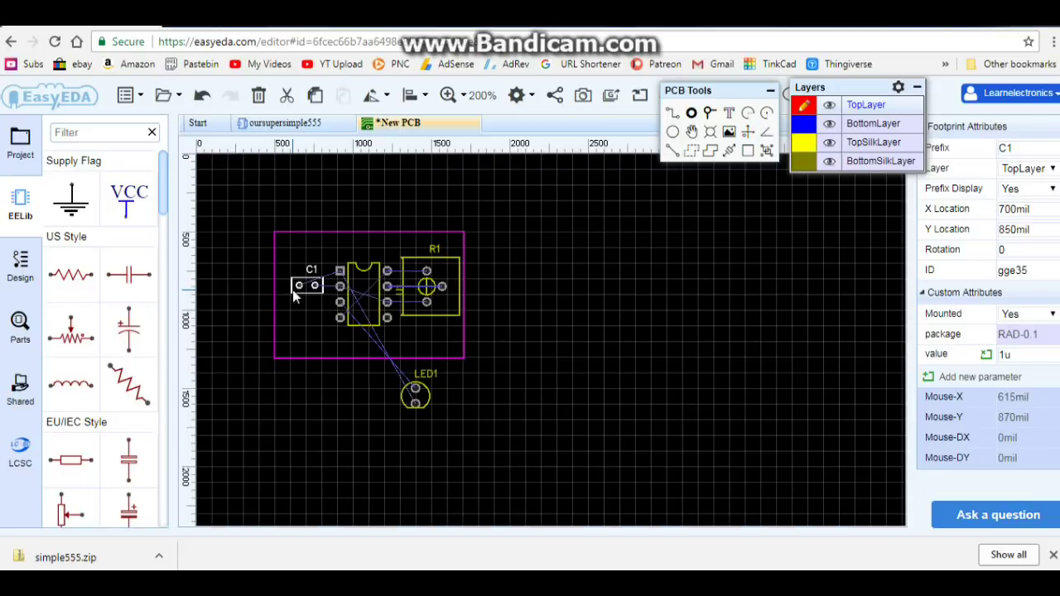
click(425, 409)
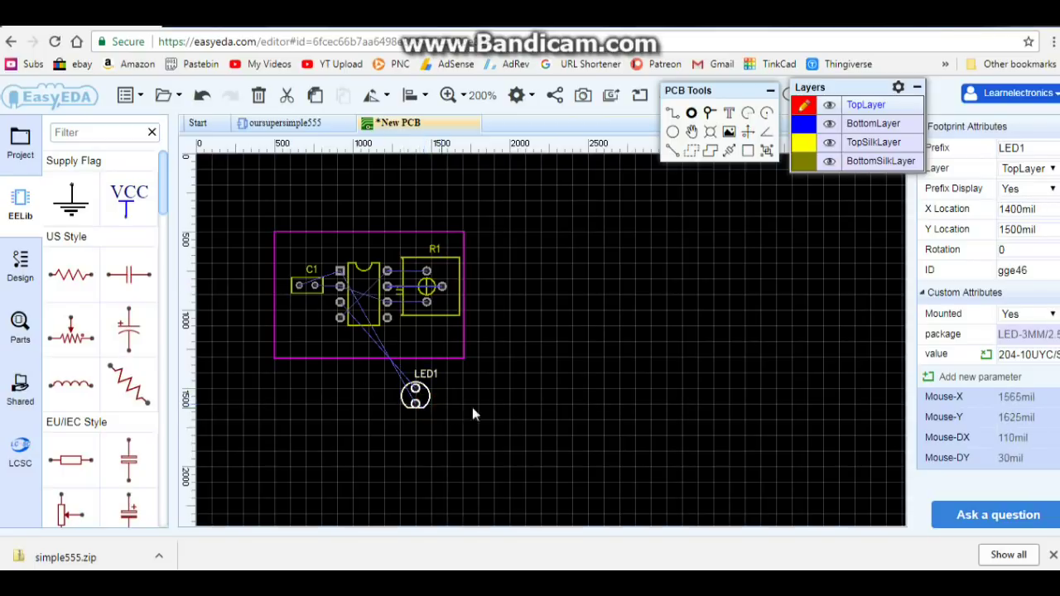
mouse_move(375, 103)
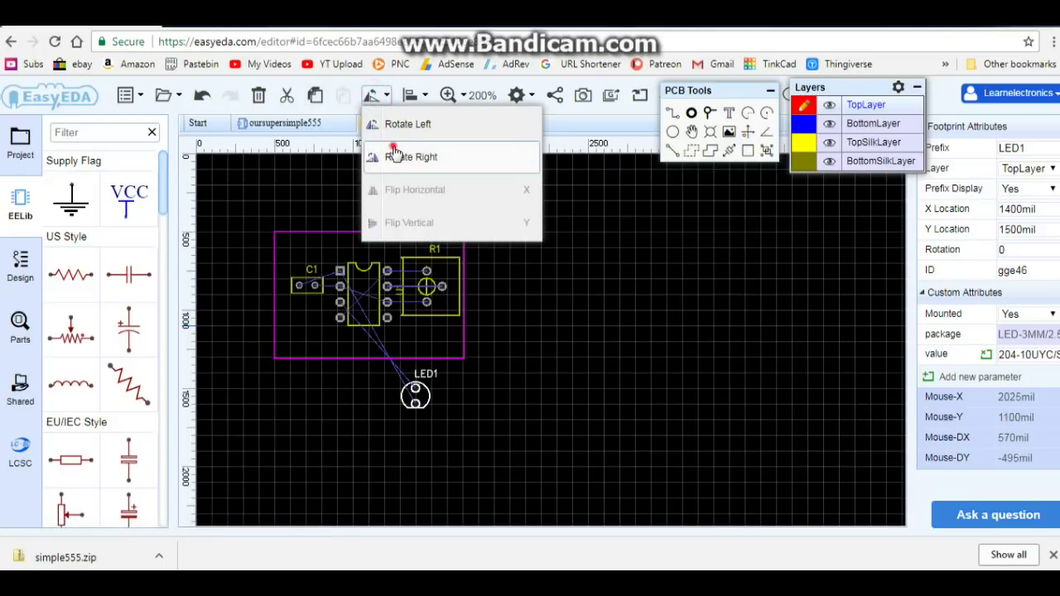
click(394, 156)
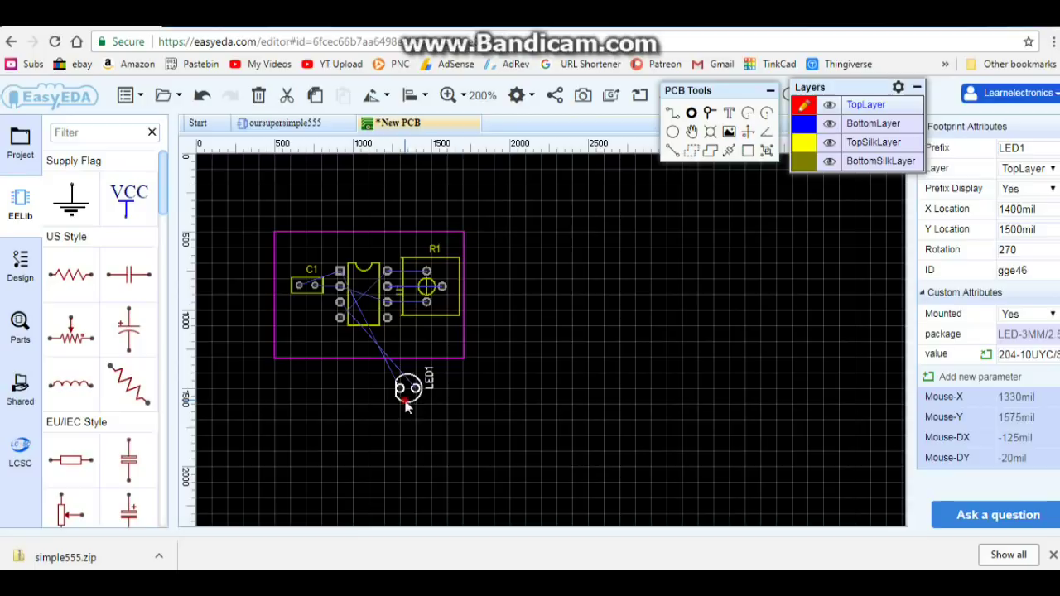
drag(406, 406, 304, 322)
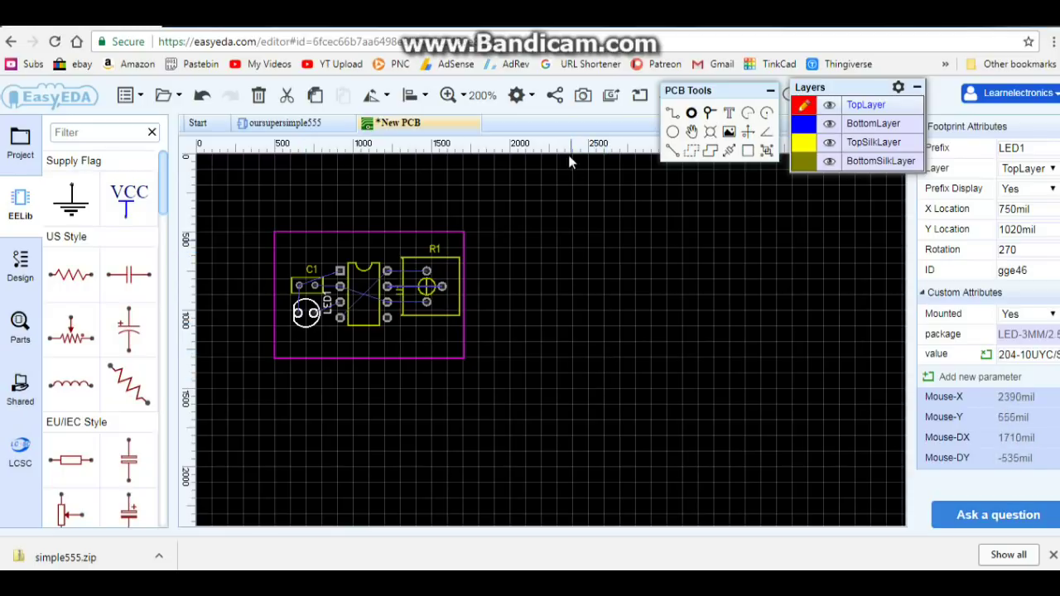
click(465, 96)
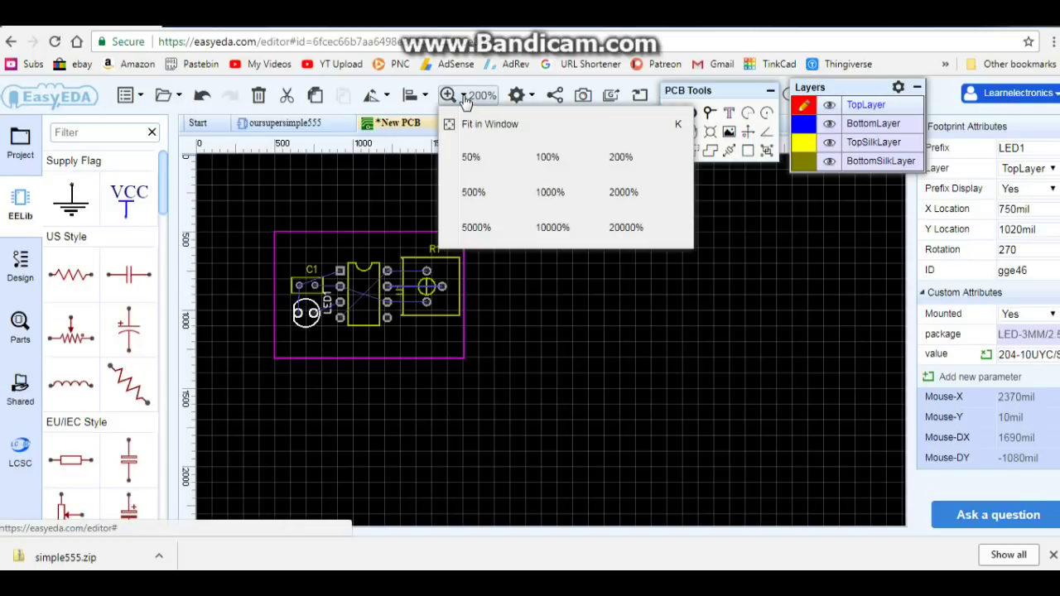
click(469, 192)
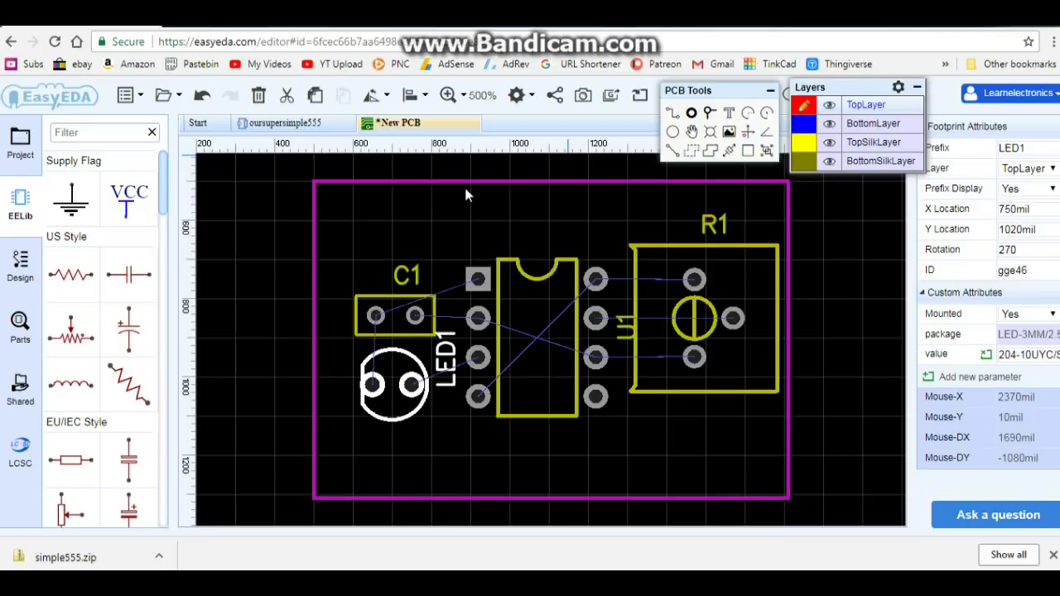
On the bottom layer, route tracks from R1's three pads to U1's top three right-side pins.
mouse_move(810, 130)
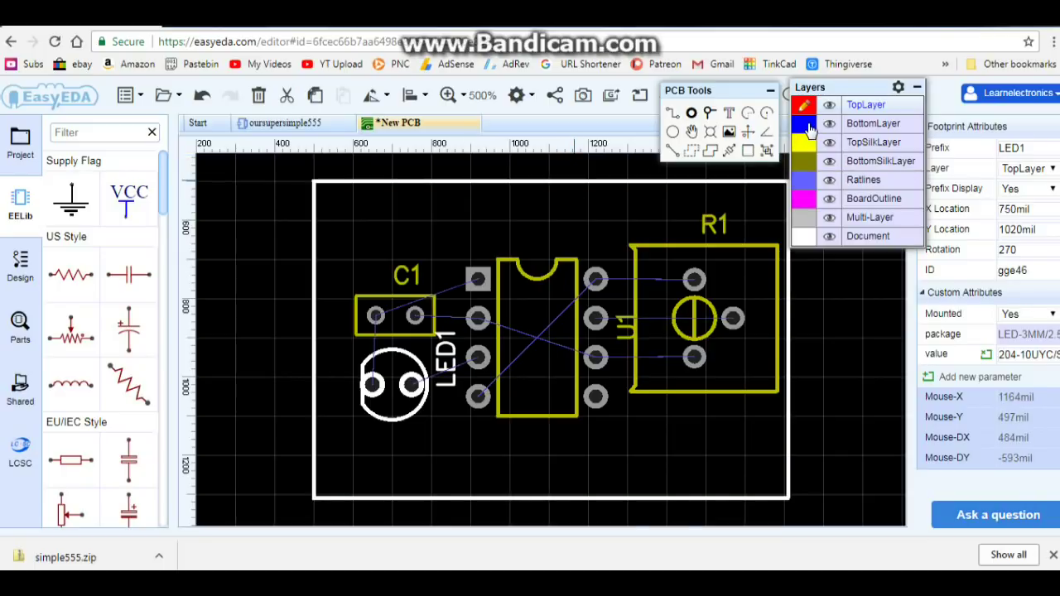
click(808, 126)
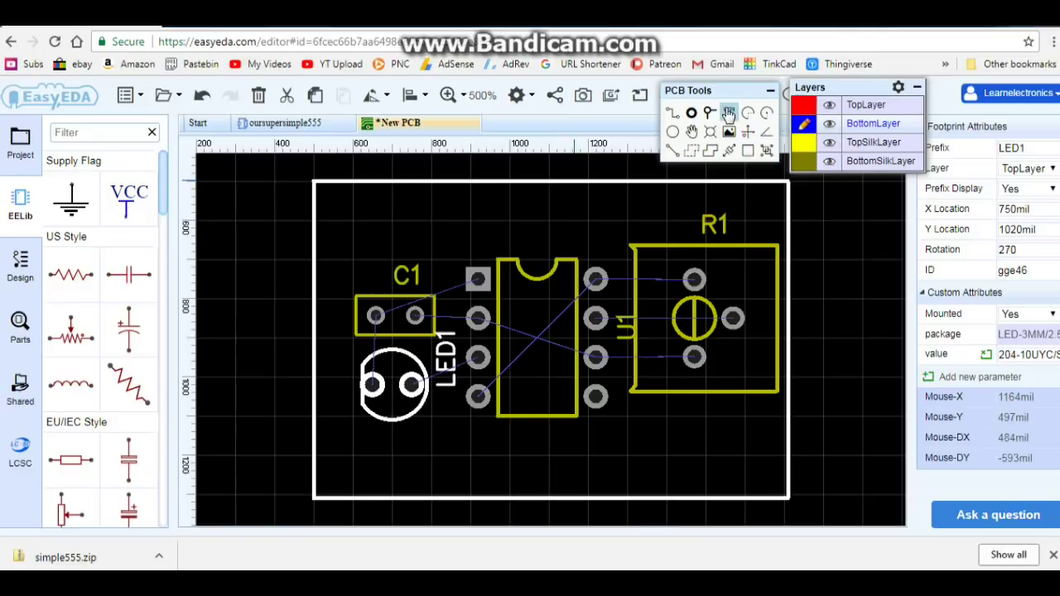
click(673, 112)
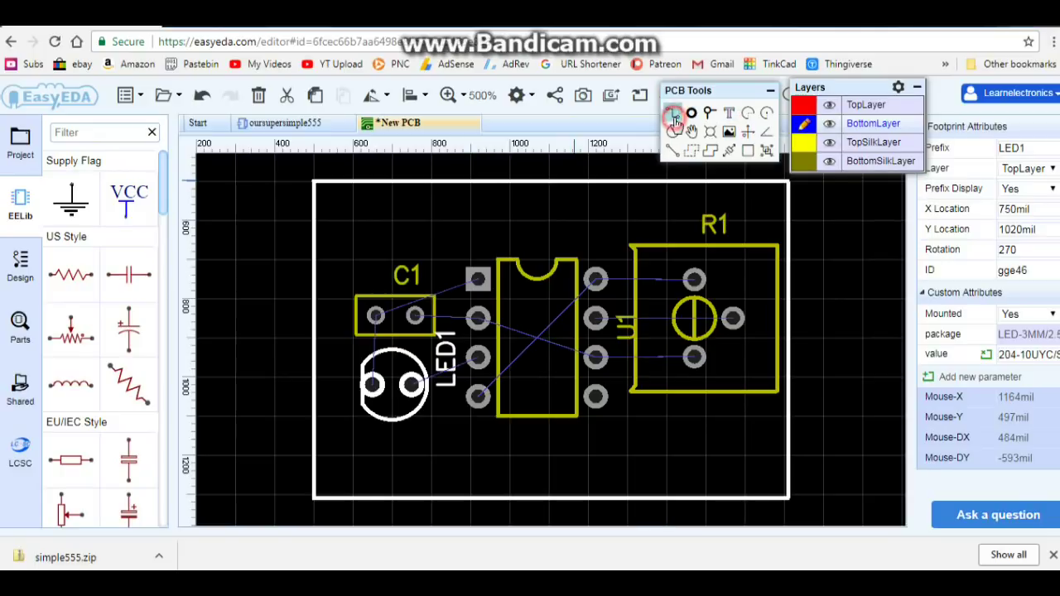
click(694, 280)
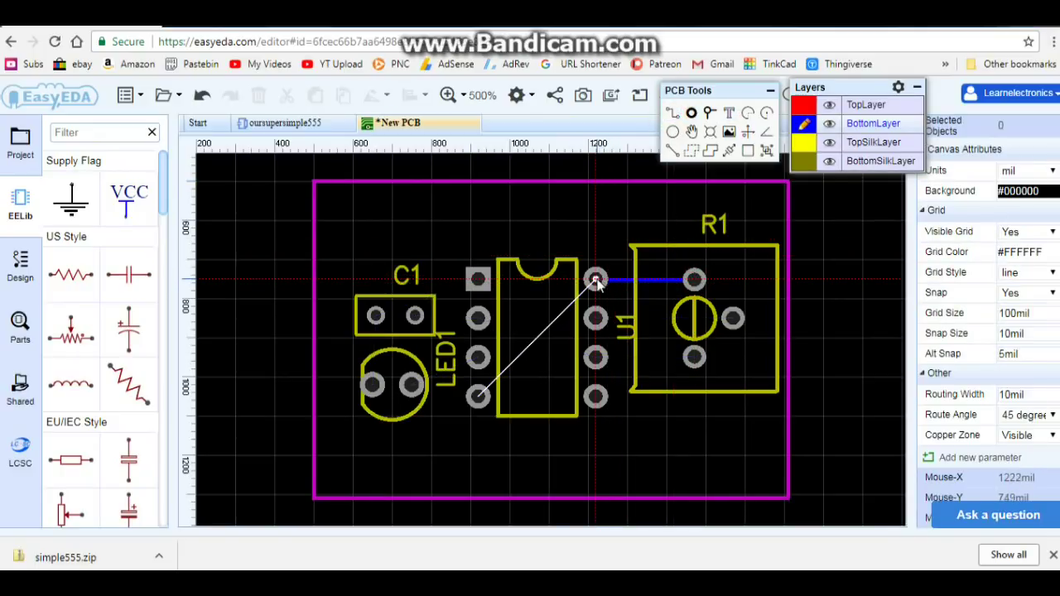
click(596, 280)
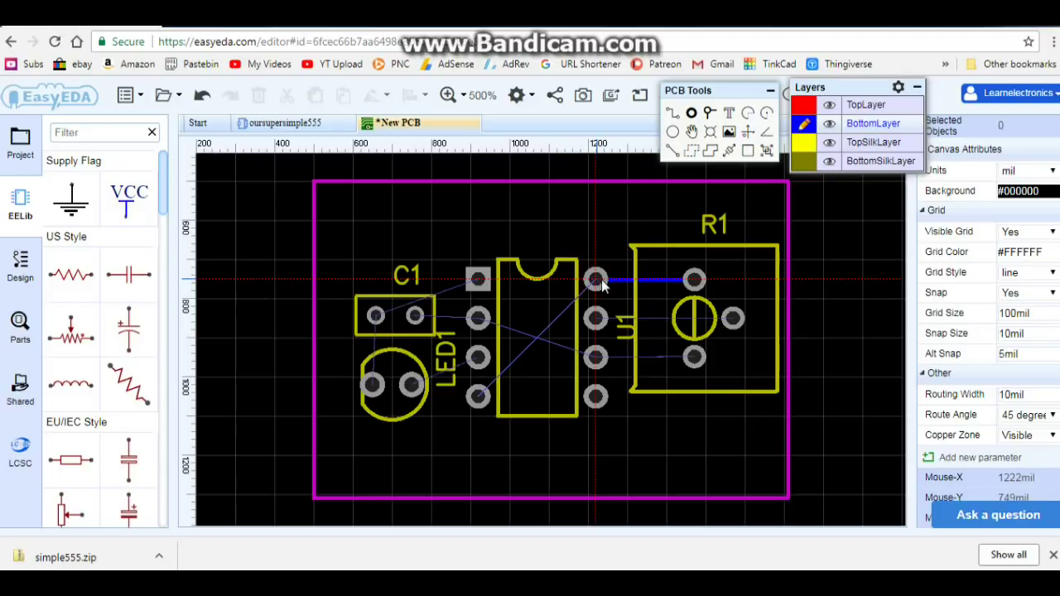
click(732, 320)
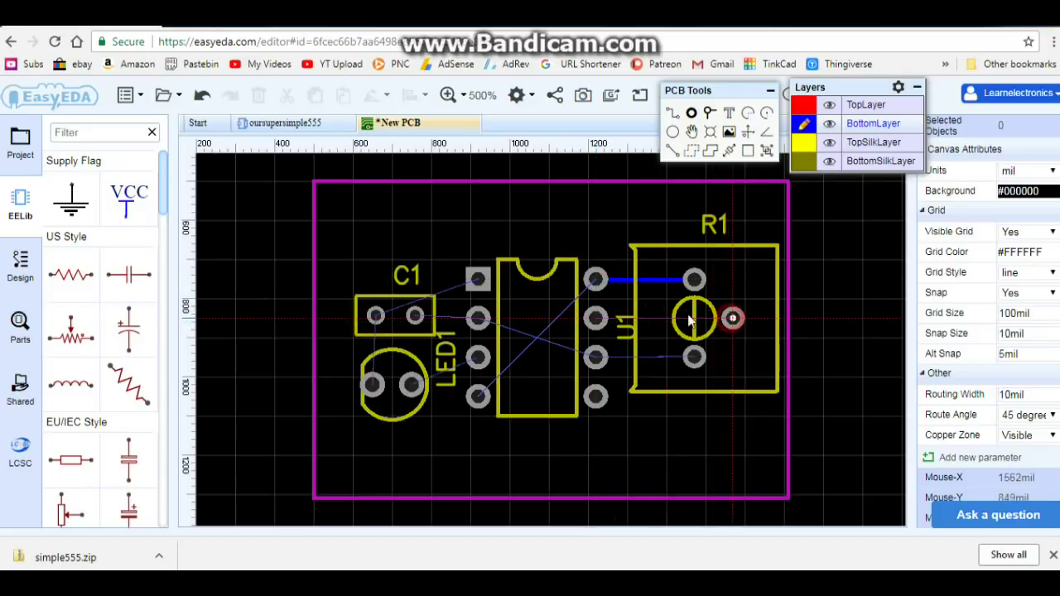
click(597, 318)
click(694, 357)
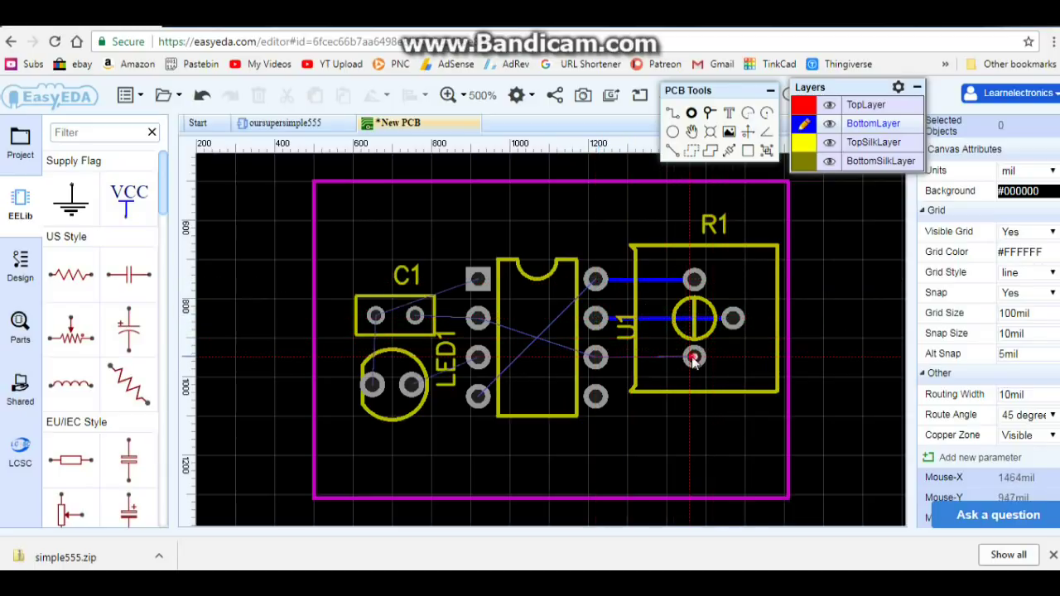
click(596, 357)
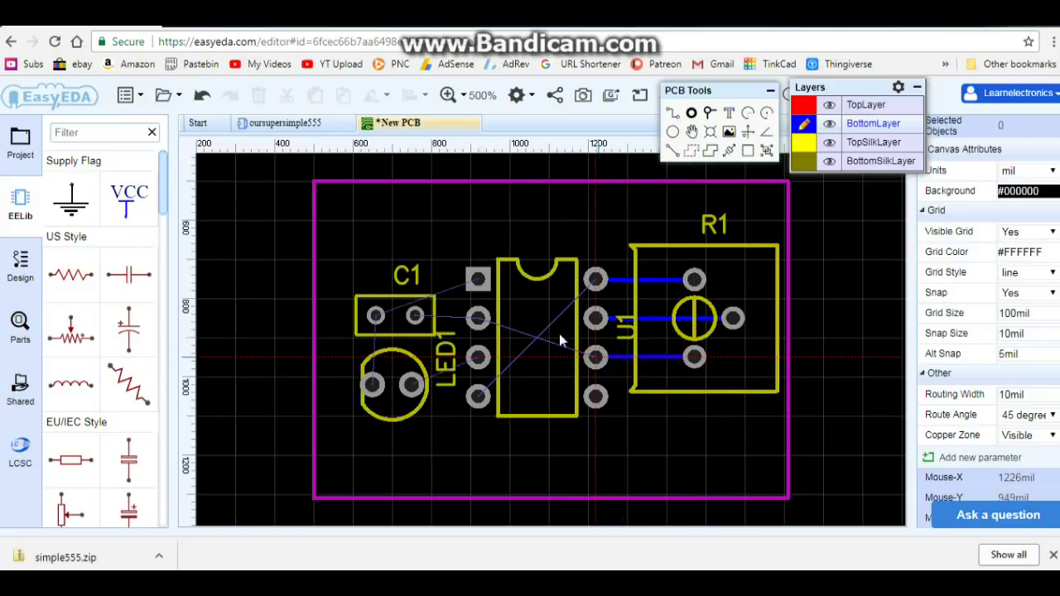
Route tracks from U1's left pins to C1's right pad, LED1's right pad, and C1's left pad.
click(478, 318)
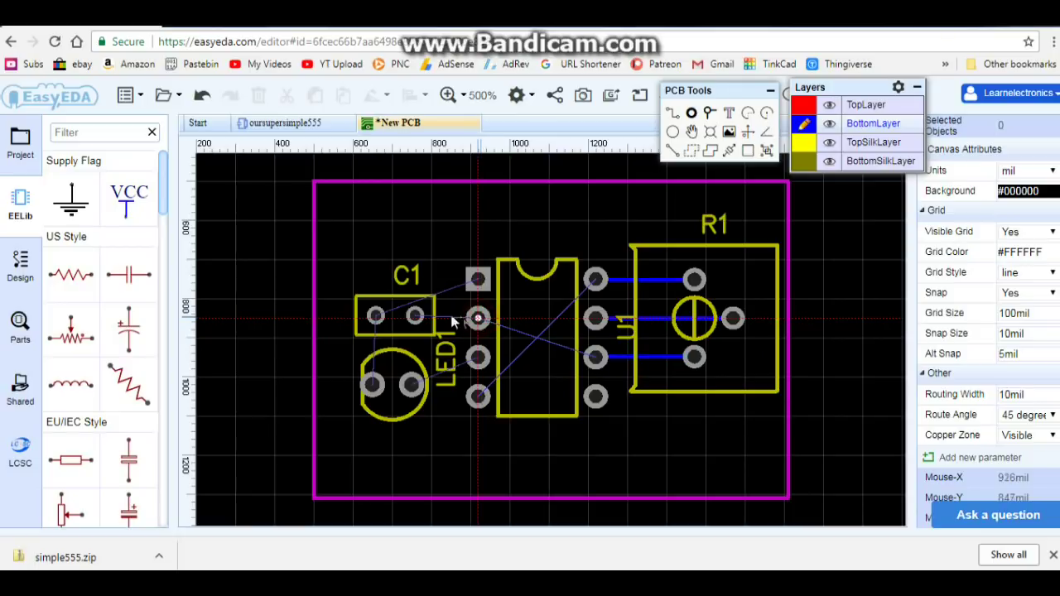
click(416, 317)
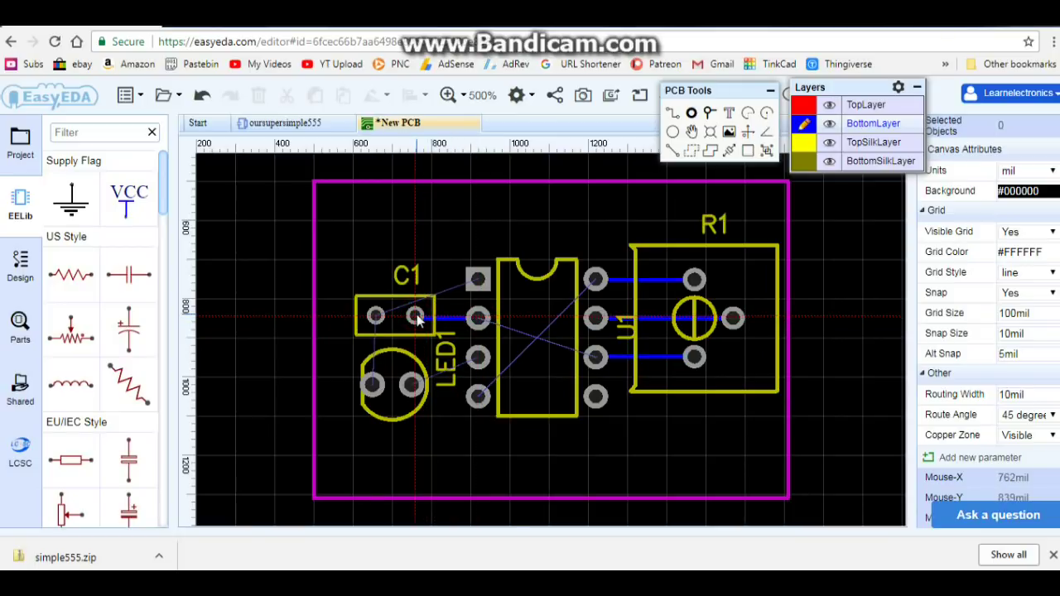
click(479, 358)
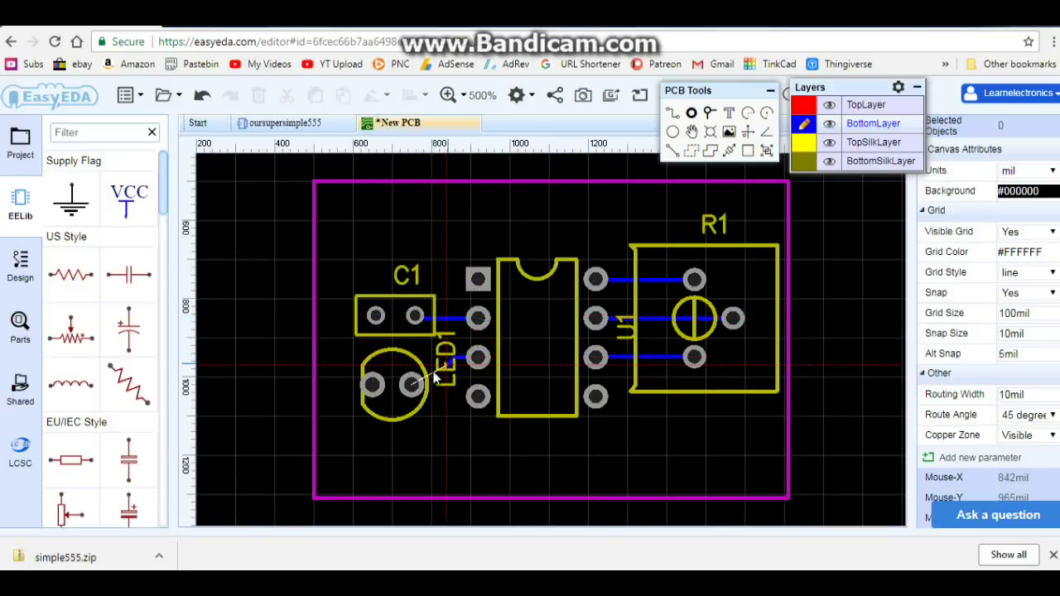
click(415, 385)
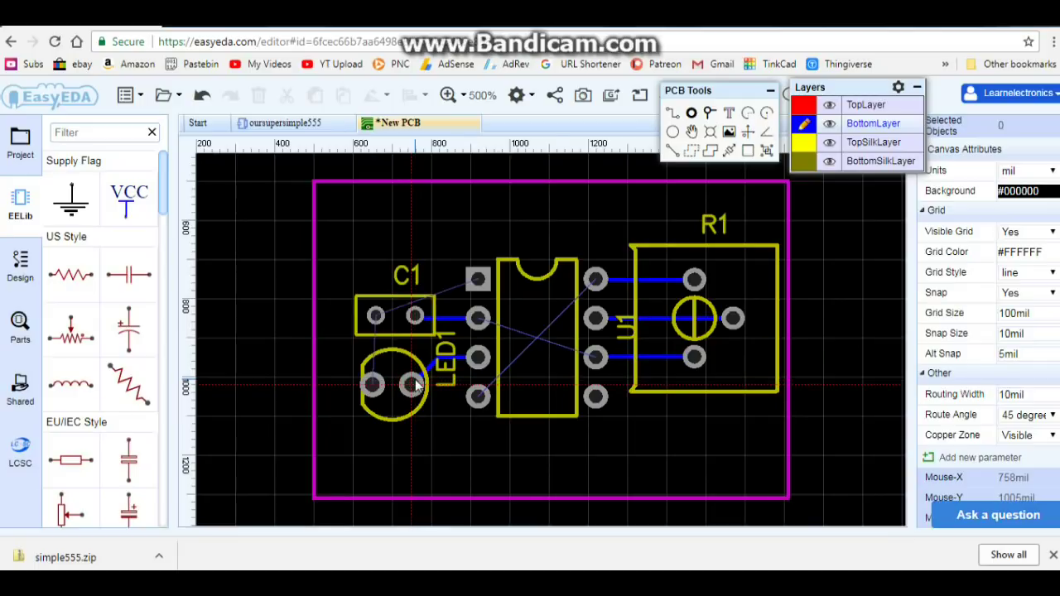
click(479, 281)
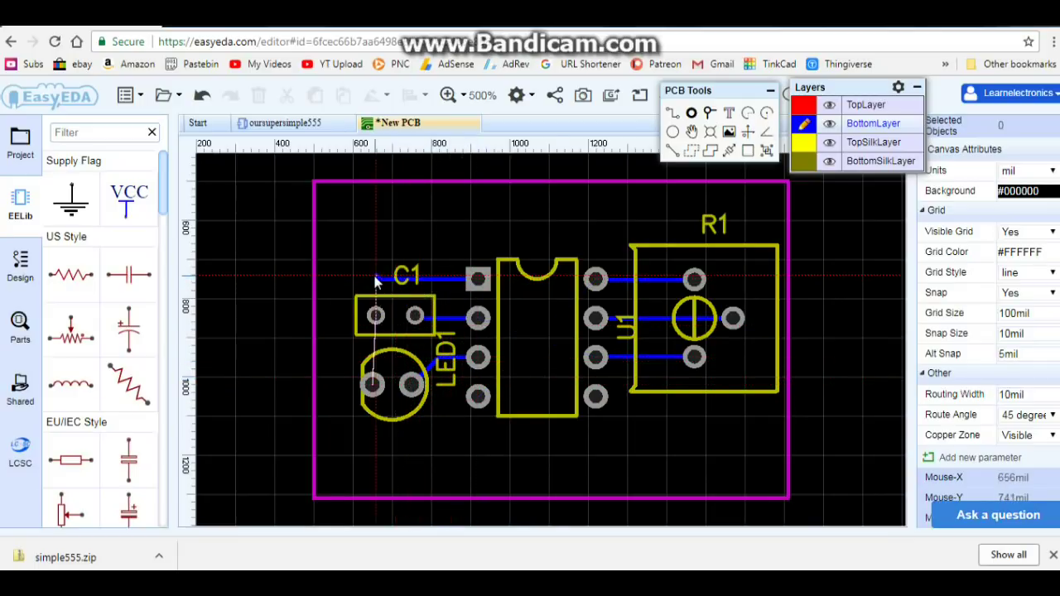
click(373, 280)
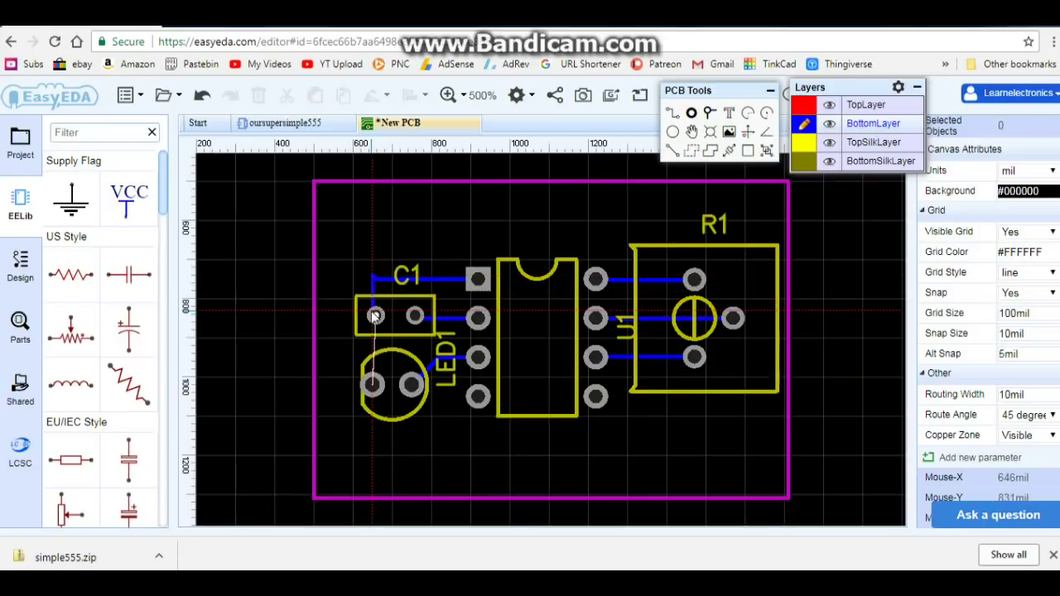
click(375, 317)
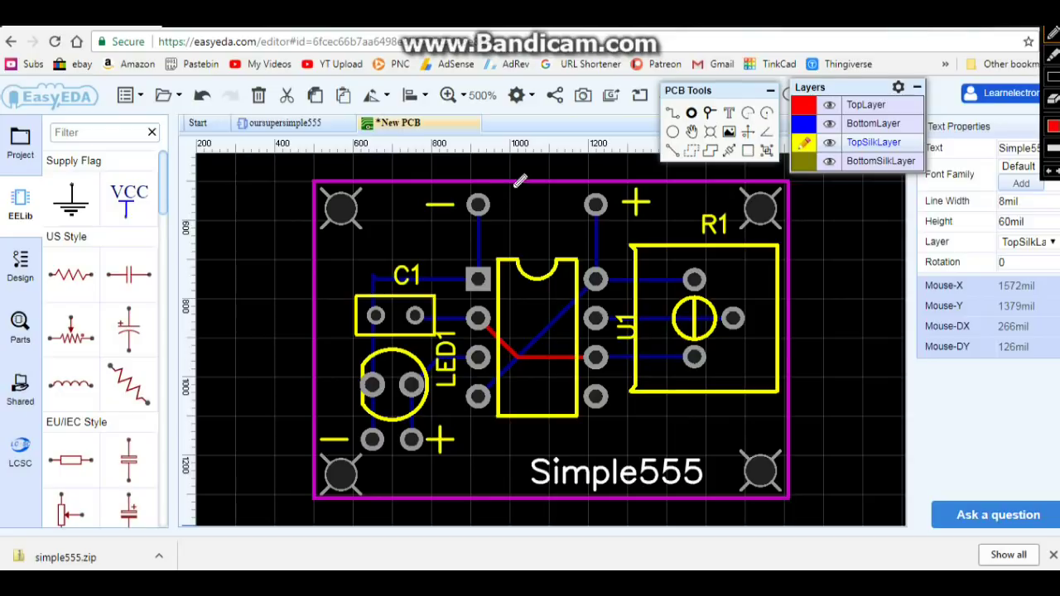
mouse_move(438, 192)
mouse_down()
mouse_move(407, 206)
mouse_move(465, 205)
mouse_move(446, 193)
mouse_up()
mouse_move(646, 181)
mouse_down()
mouse_move(619, 196)
mouse_move(638, 213)
mouse_move(659, 197)
mouse_move(646, 183)
mouse_up()
mouse_move(442, 412)
mouse_down()
mouse_move(424, 436)
mouse_move(434, 457)
mouse_move(464, 447)
mouse_move(447, 415)
mouse_up()
mouse_move(356, 425)
mouse_down()
mouse_move(327, 429)
mouse_move(321, 442)
mouse_move(356, 426)
mouse_up()
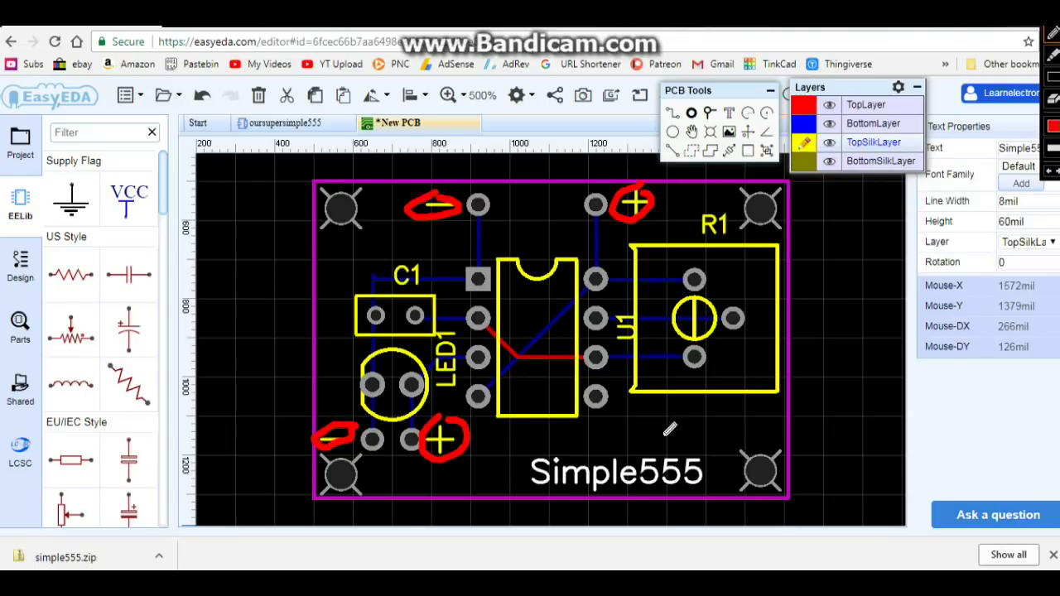
mouse_move(669, 429)
mouse_down()
mouse_move(529, 451)
mouse_move(528, 479)
mouse_move(713, 478)
mouse_move(693, 438)
mouse_move(665, 430)
mouse_up()
mouse_move(764, 432)
mouse_down()
mouse_move(738, 442)
mouse_move(725, 470)
mouse_move(743, 496)
mouse_move(797, 494)
mouse_move(798, 442)
mouse_move(755, 427)
mouse_up()
mouse_move(373, 447)
mouse_down()
mouse_move(323, 439)
mouse_move(288, 483)
mouse_move(327, 511)
mouse_move(366, 491)
mouse_move(370, 448)
mouse_up()
mouse_move(381, 201)
mouse_down()
mouse_move(353, 165)
mouse_move(297, 192)
mouse_move(306, 236)
mouse_move(350, 231)
mouse_move(385, 195)
mouse_up()
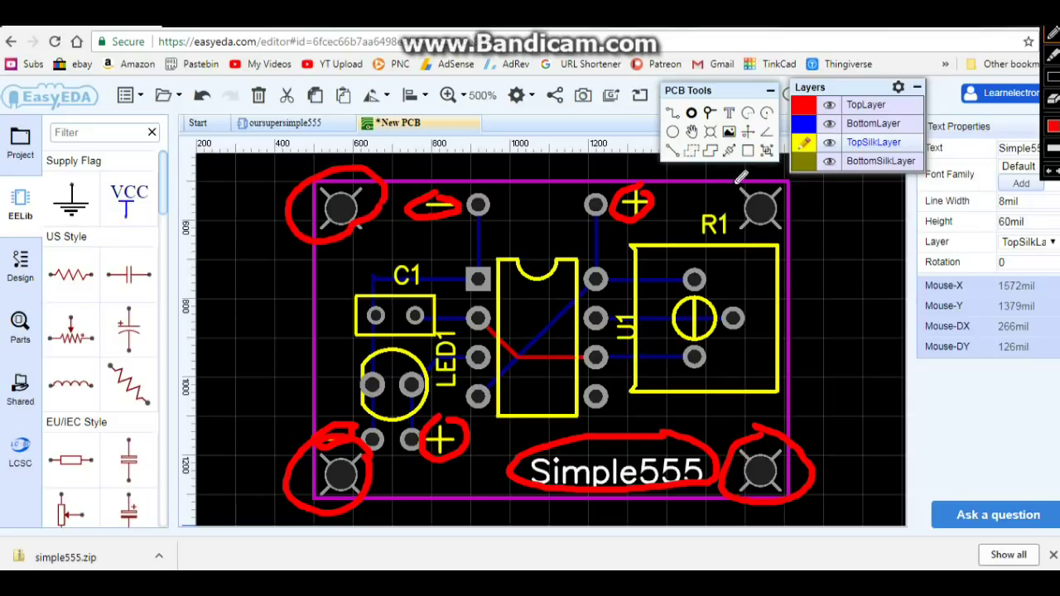
mouse_move(741, 176)
mouse_down()
mouse_move(722, 214)
mouse_move(728, 245)
mouse_move(773, 241)
mouse_move(806, 193)
mouse_move(769, 169)
mouse_up()
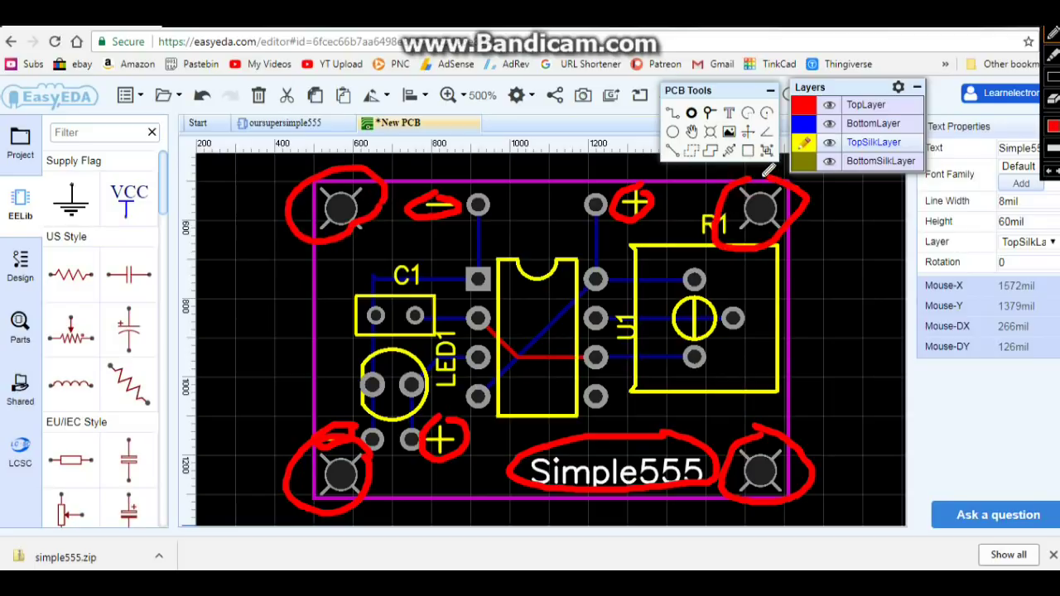
click(1049, 35)
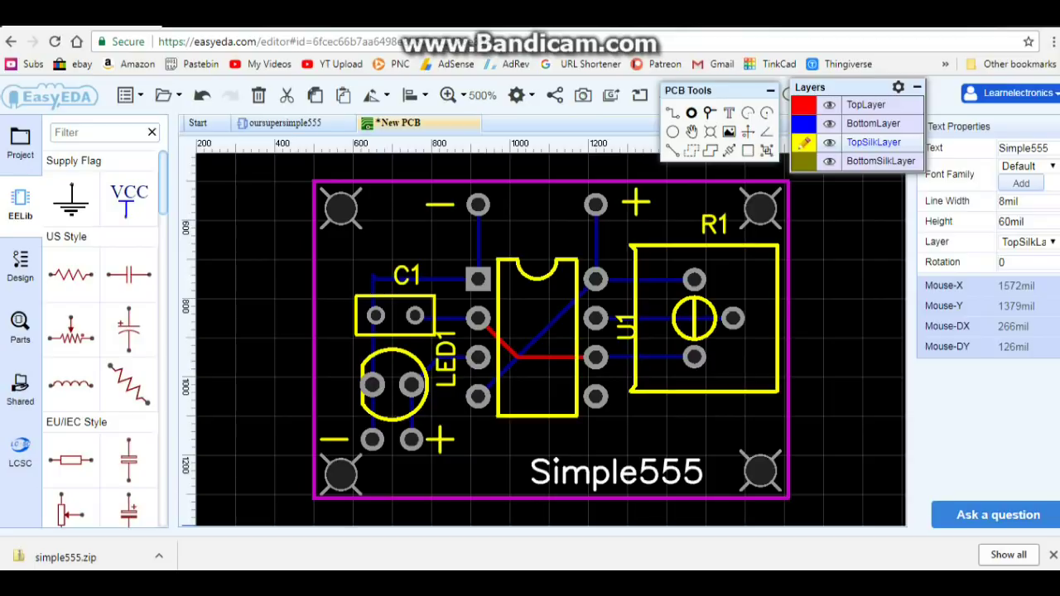
Save the board under the title supersimple555 when starting Gerber export.
click(132, 96)
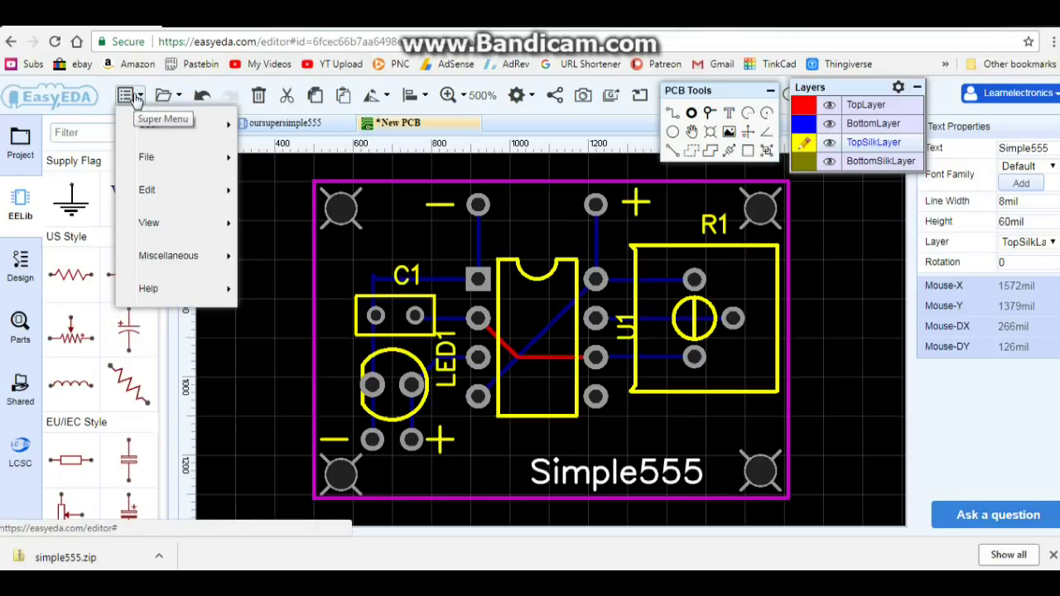
mouse_move(187, 266)
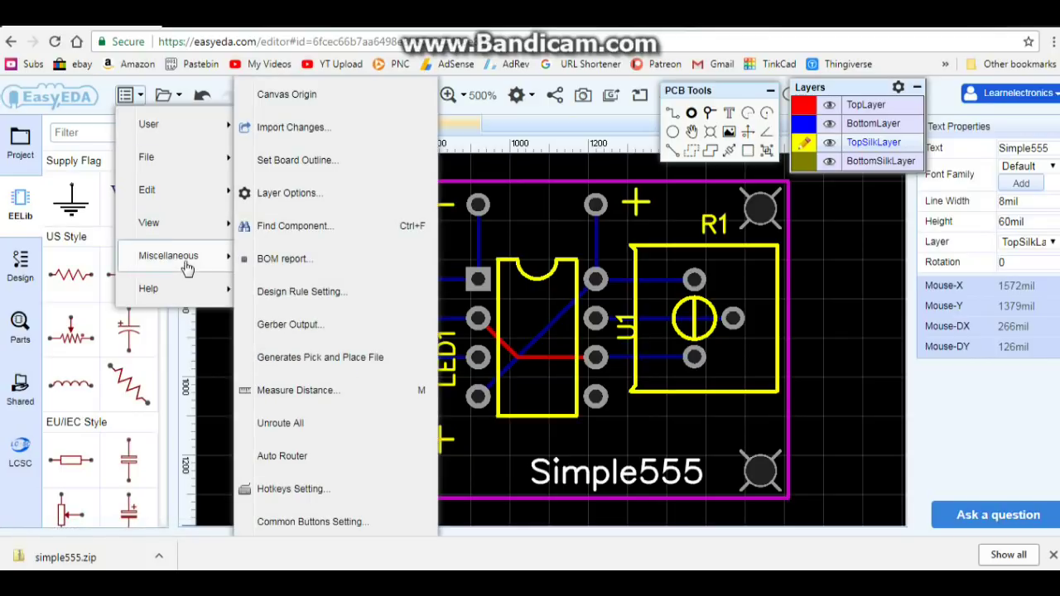
click(322, 327)
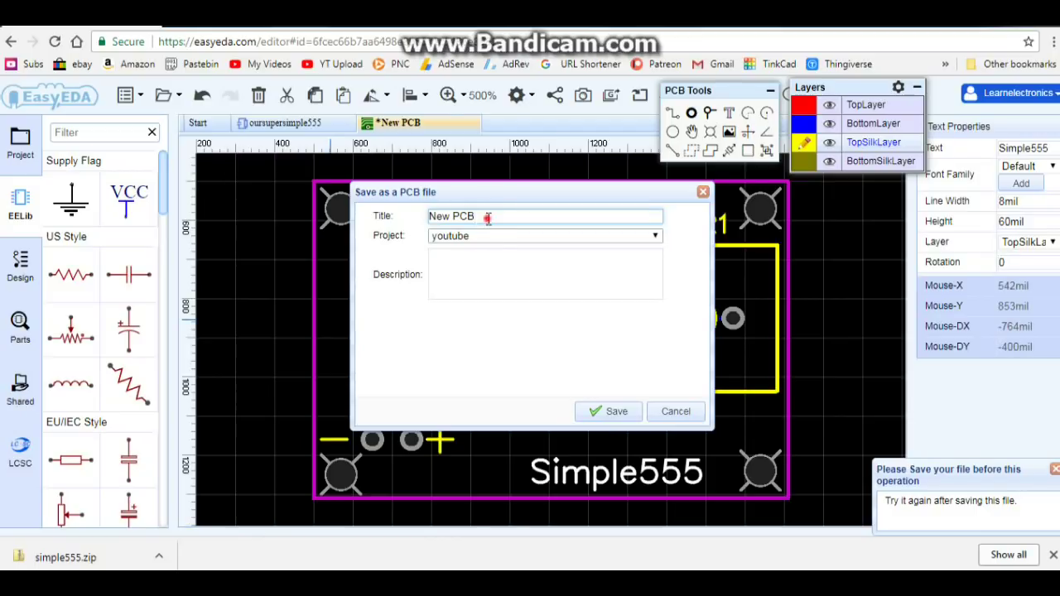
drag(488, 217, 401, 213)
text(supersimple555)
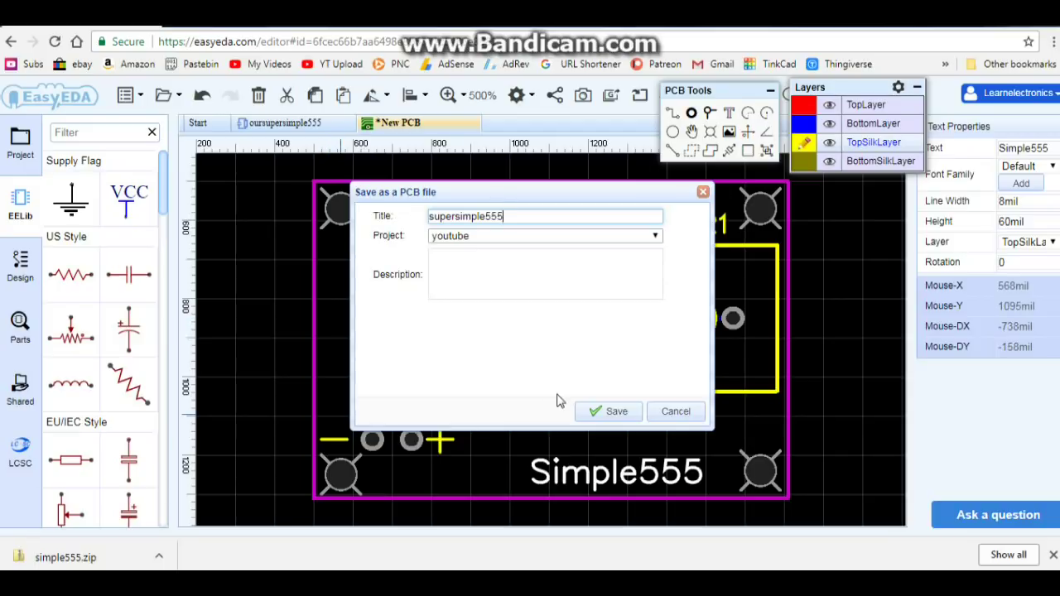
click(608, 410)
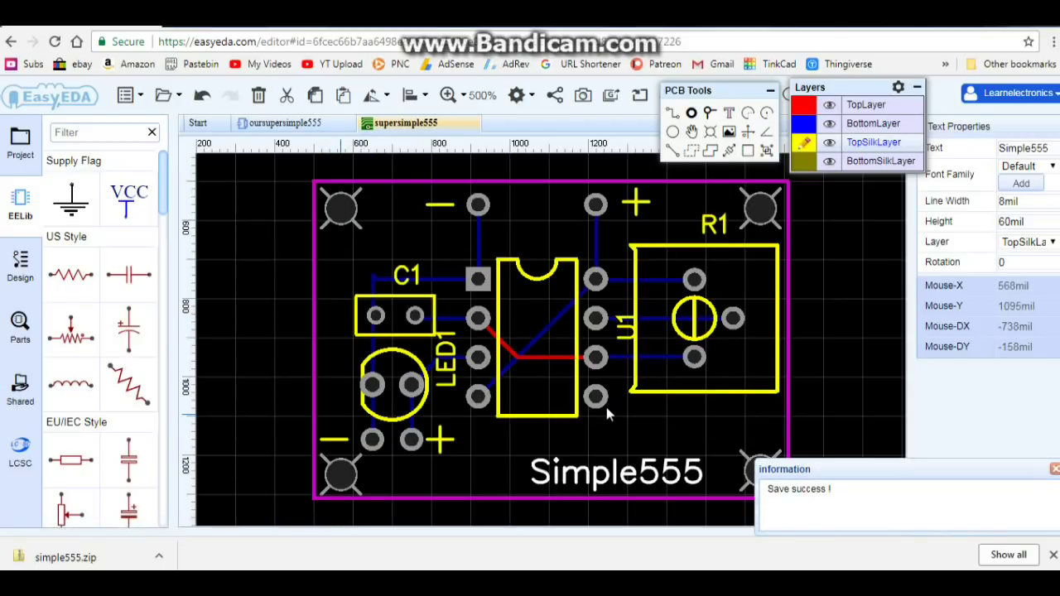
Generate the Gerber output for the saved supersimple555 board.
click(138, 97)
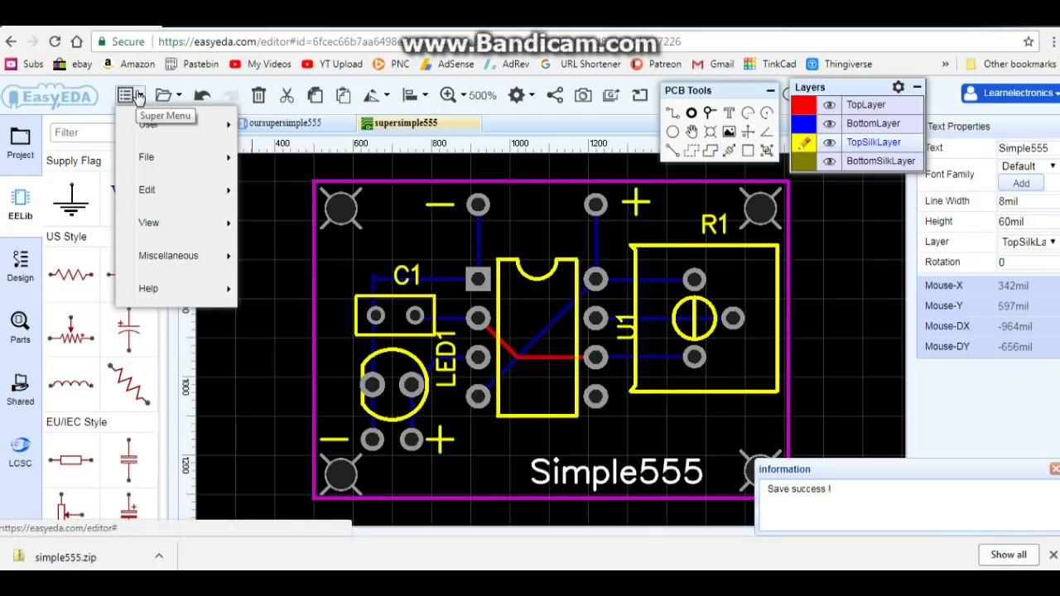
mouse_move(170, 255)
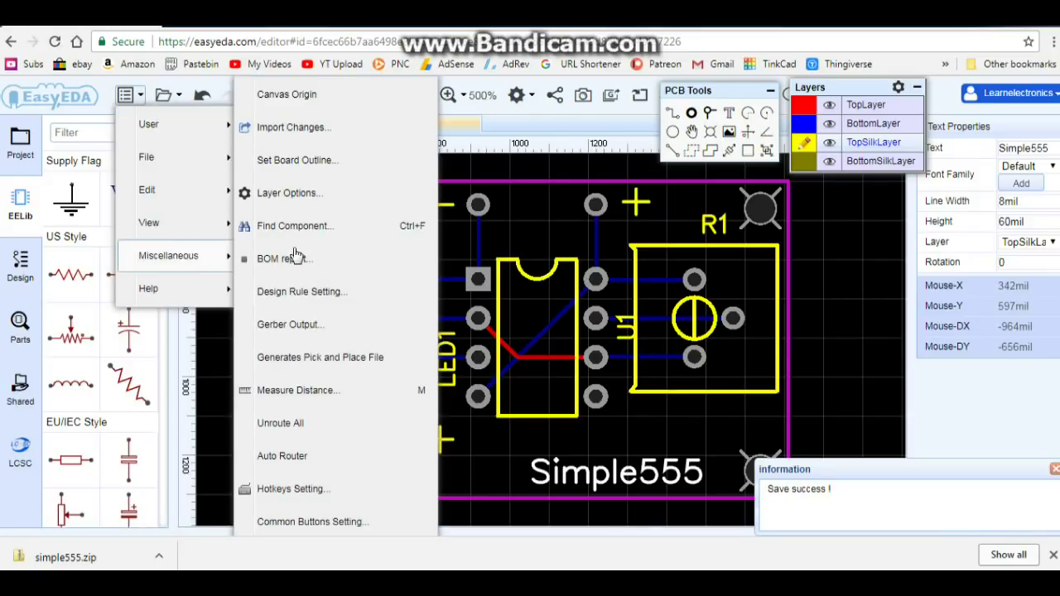
click(312, 326)
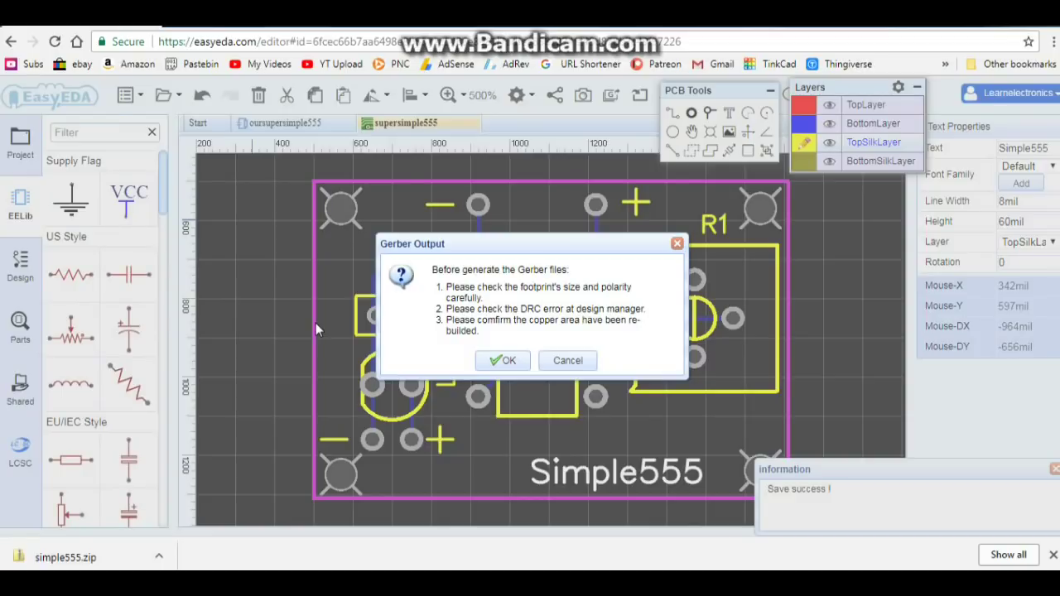
click(502, 360)
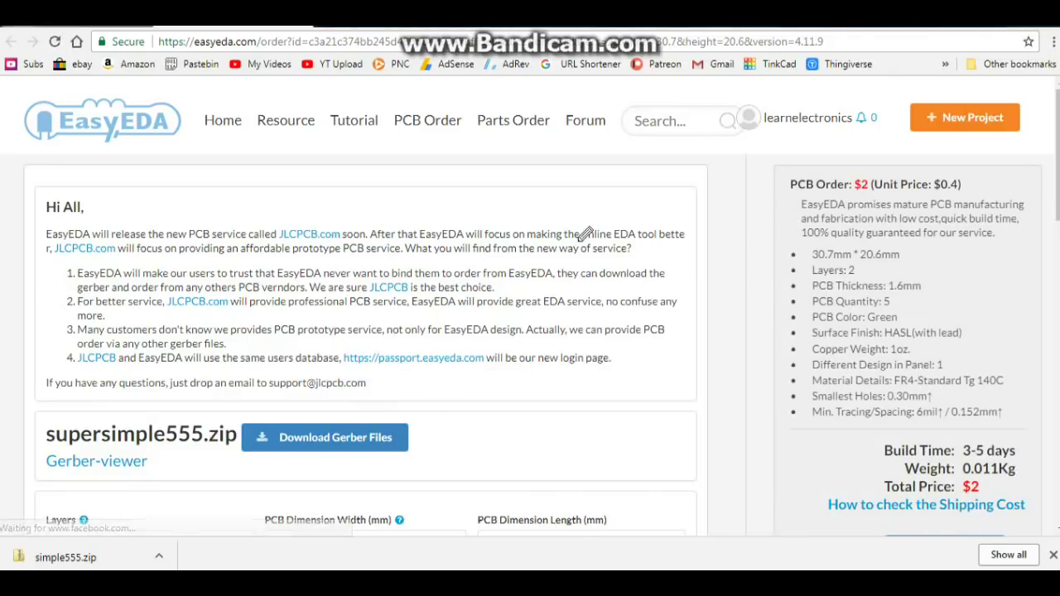
Circle the Download Gerber Files link with the screen pen, then point out the downloaded simple555.zip.
key(ctrl+shift+1)
mouse_move(441, 378)
mouse_down()
mouse_move(252, 394)
mouse_move(219, 431)
mouse_move(241, 470)
mouse_move(398, 465)
mouse_move(456, 422)
mouse_move(437, 372)
mouse_up()
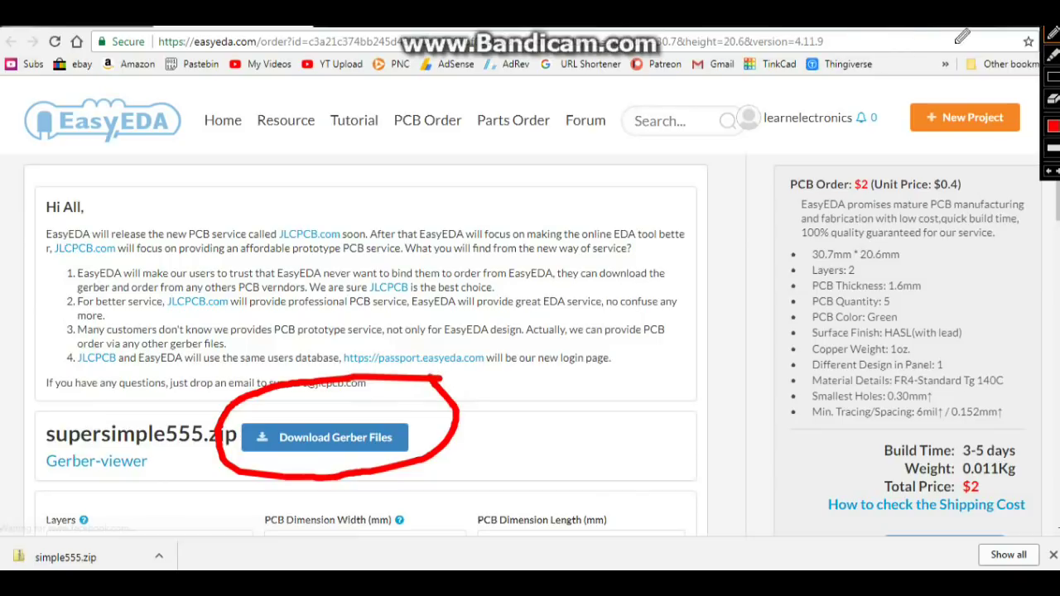
key(ctrl+shift+1)
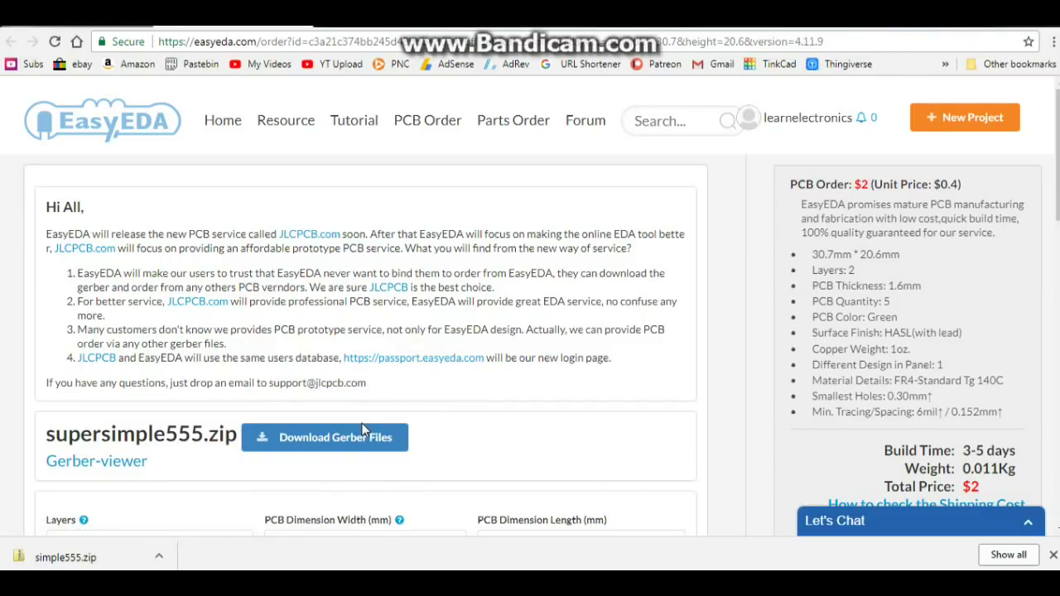
click(92, 561)
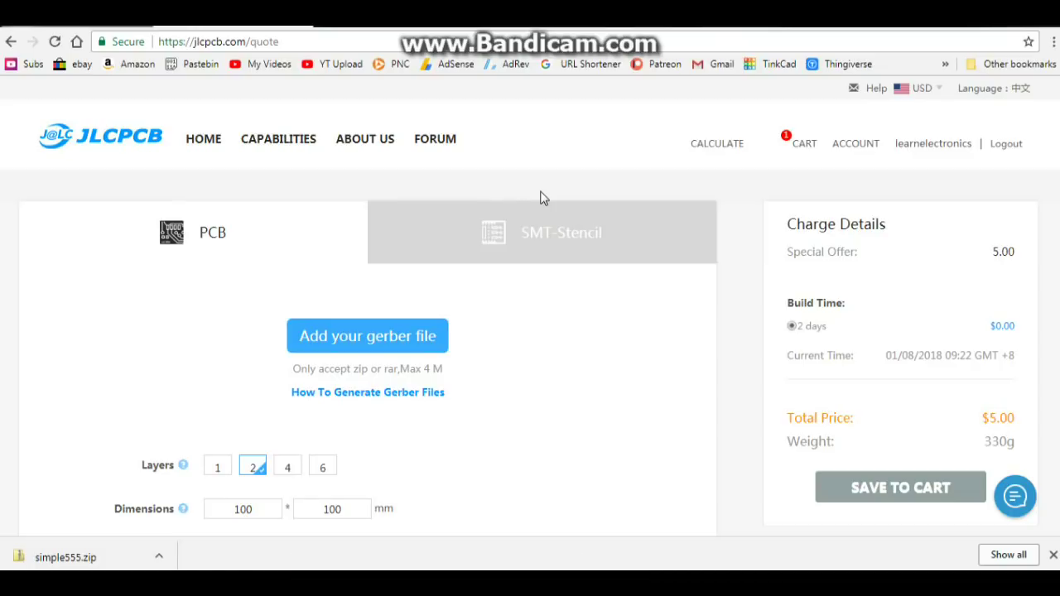
Upload simple555.zip from Downloads as the Gerber file for the JLCPCB quote.
click(374, 337)
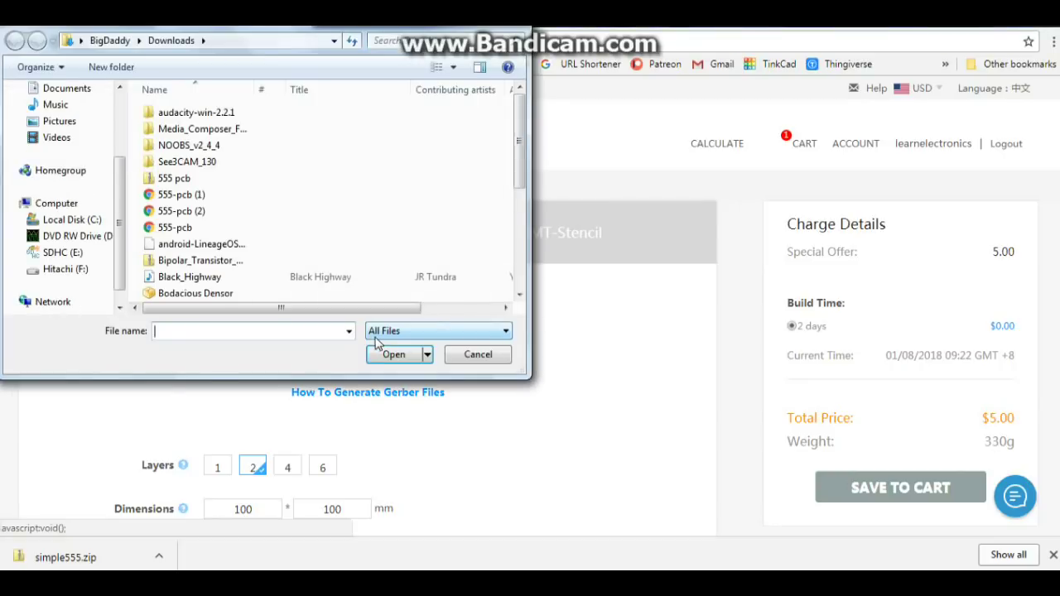
drag(515, 168, 506, 270)
click(184, 226)
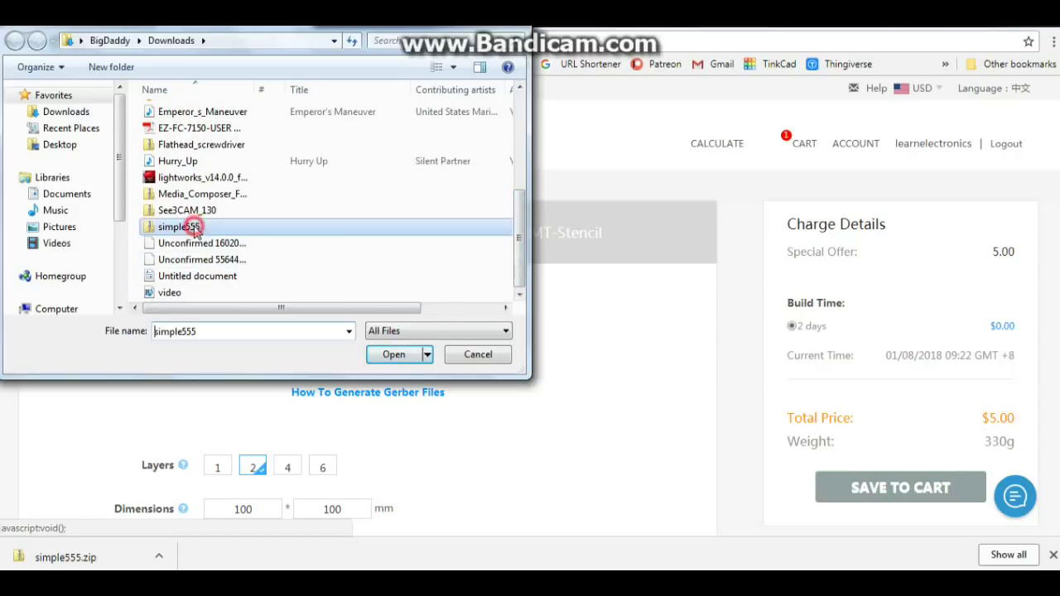
click(394, 355)
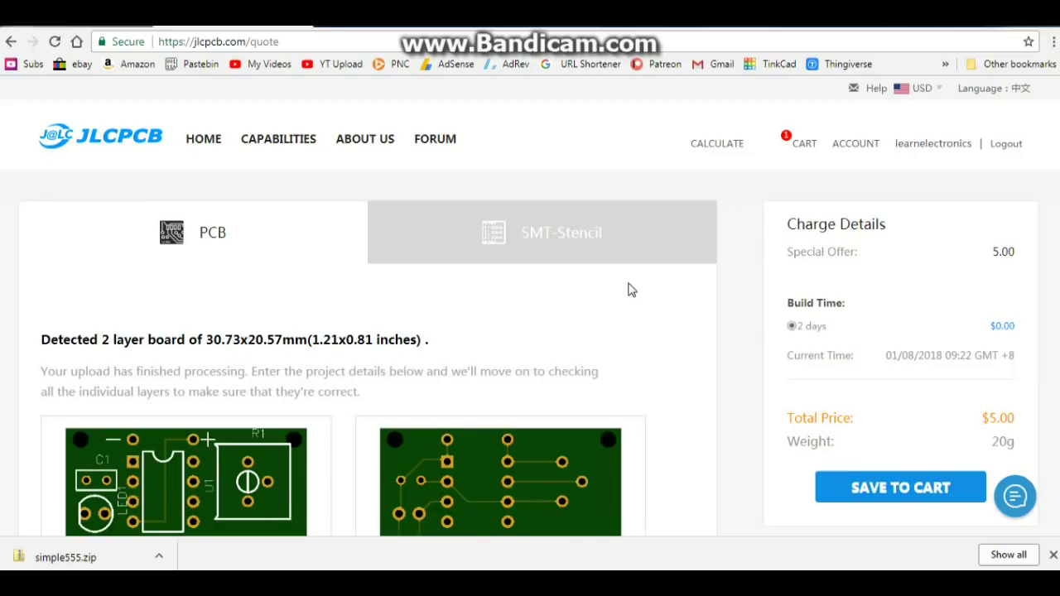
scroll(677, 310, down, 2)
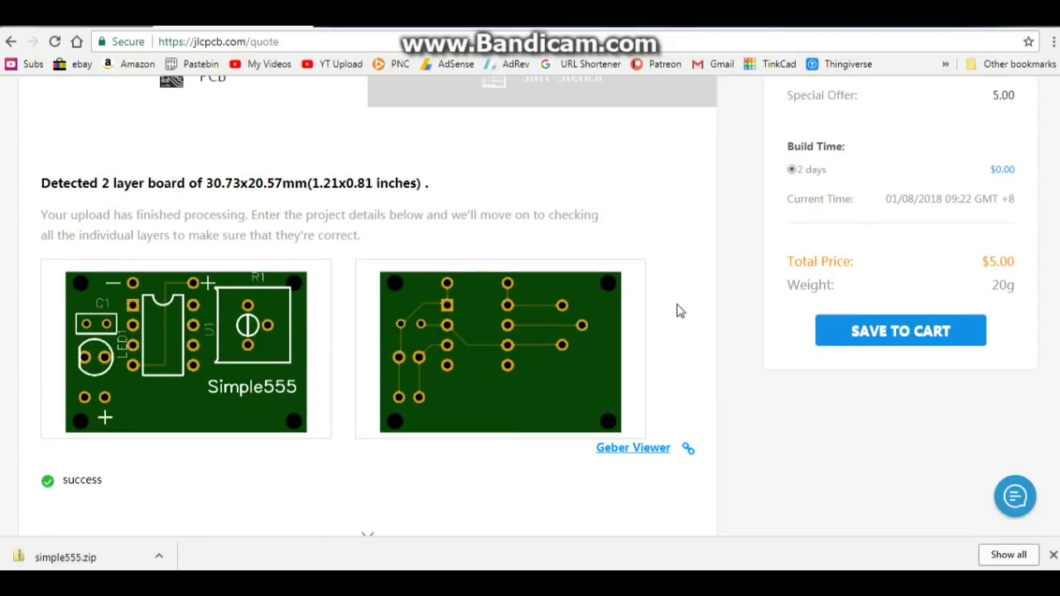
scroll(677, 310, down, 6)
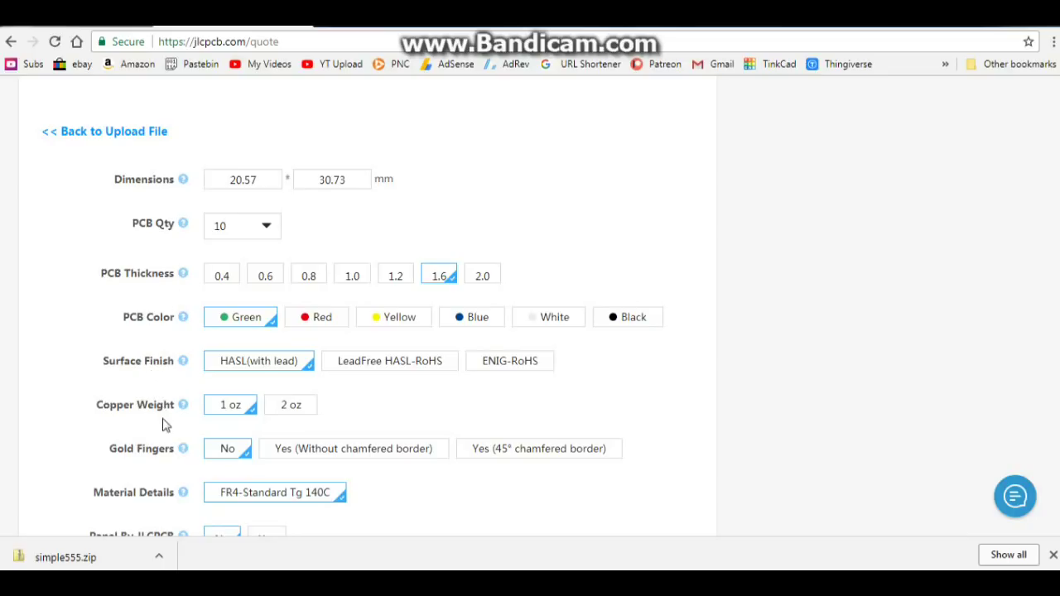
scroll(162, 446, down, 2)
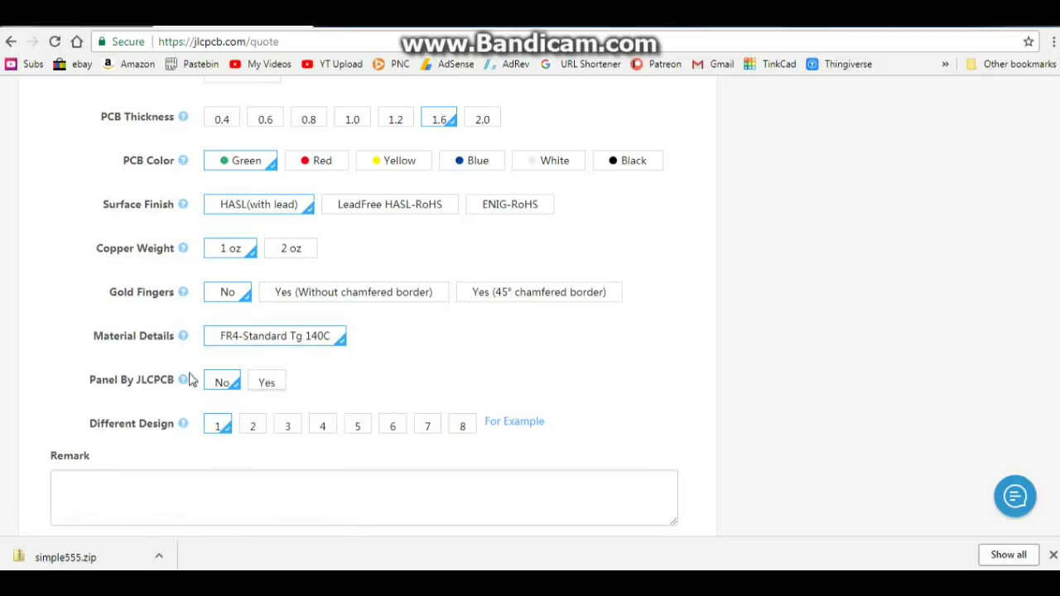
scroll(731, 259, up, 8)
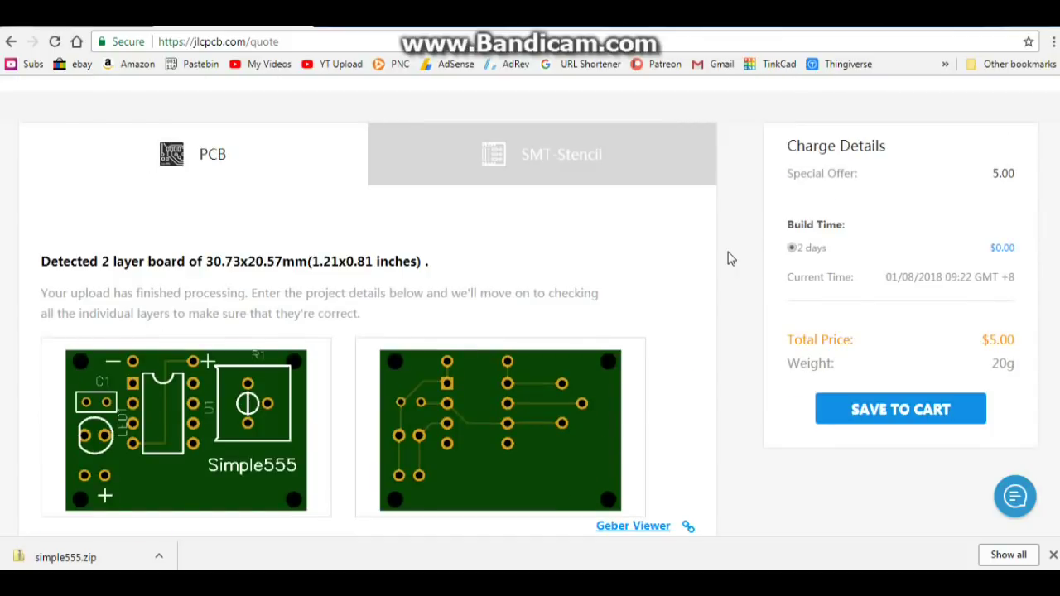
scroll(732, 259, up, 1)
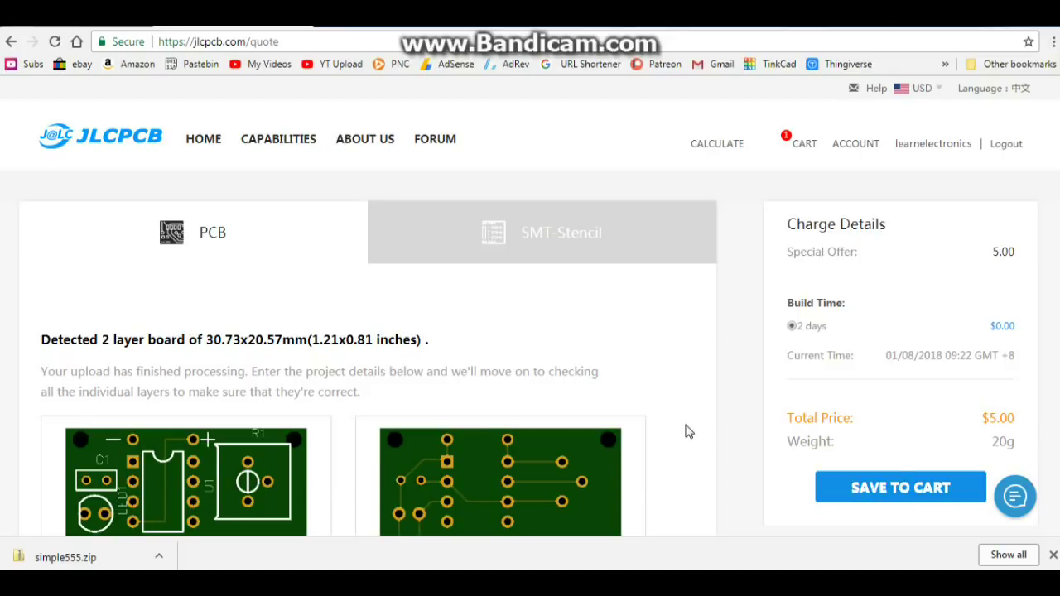
scroll(686, 431, down, 2)
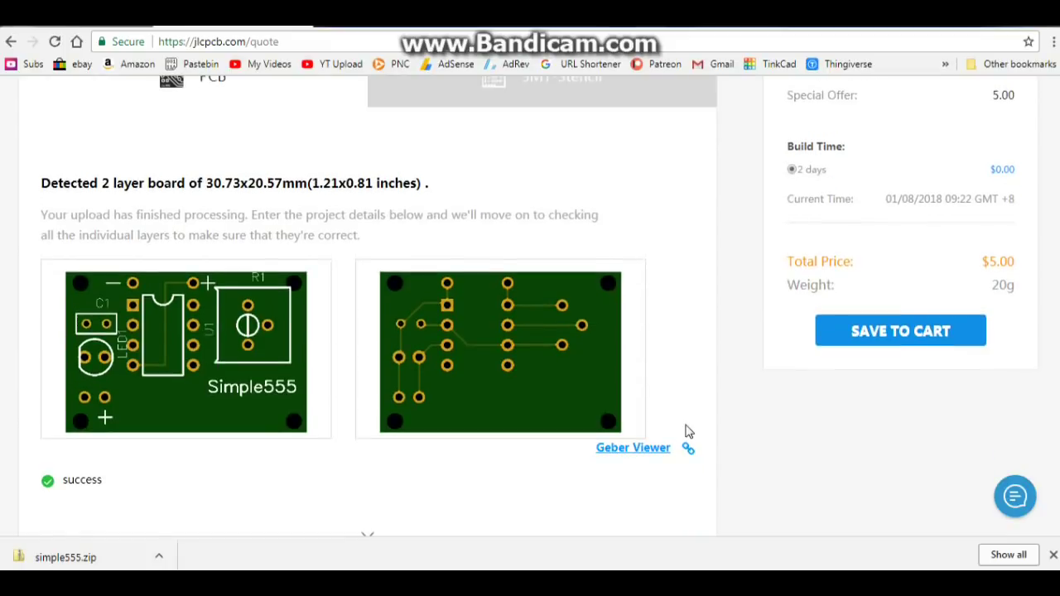
scroll(686, 431, down, 7)
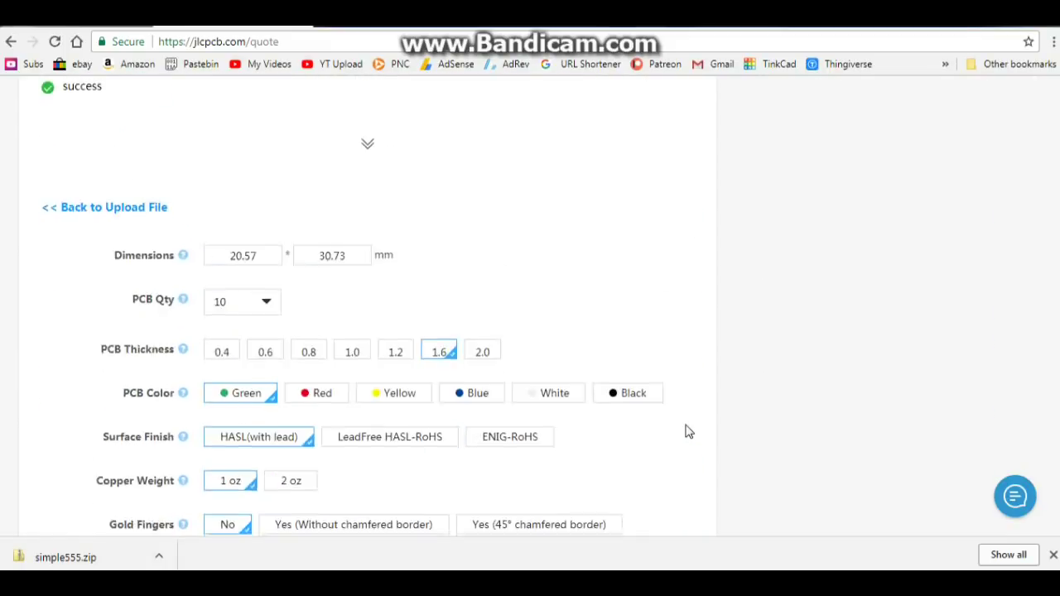
scroll(686, 431, down, 5)
scroll(686, 432, up, 14)
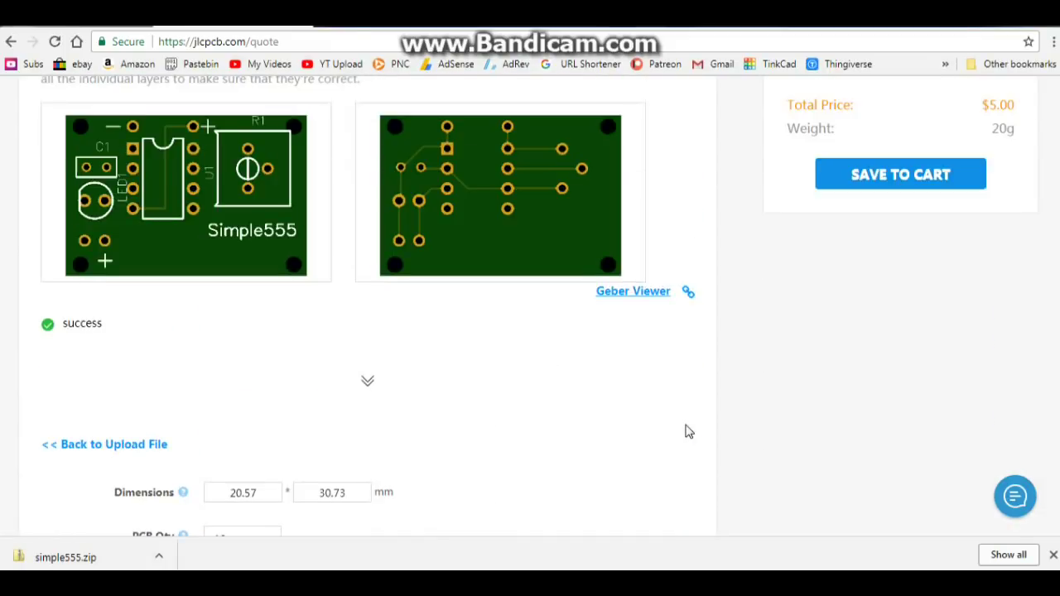